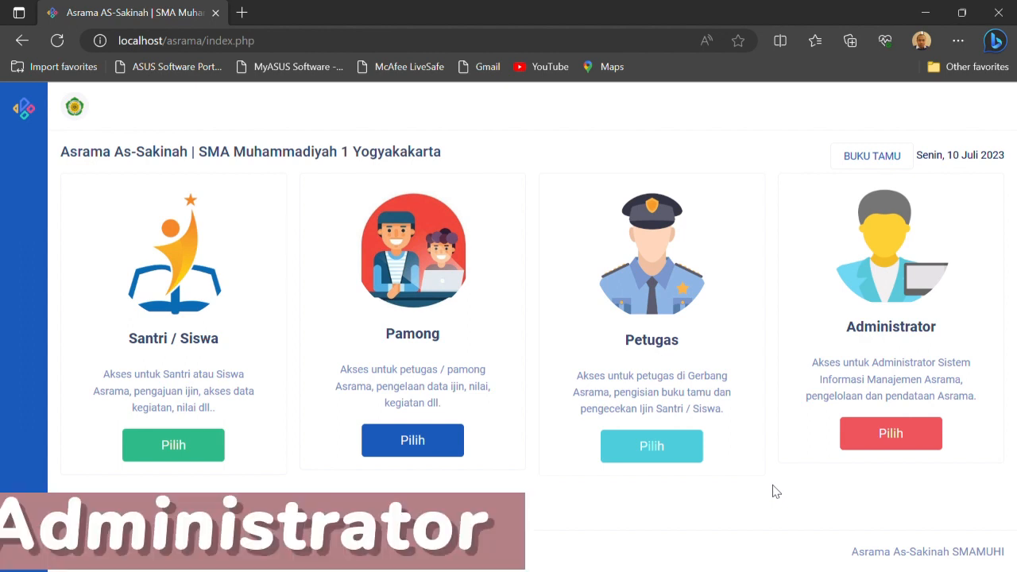
Log in to the Administrator area with the admin account's username and password
click(887, 438)
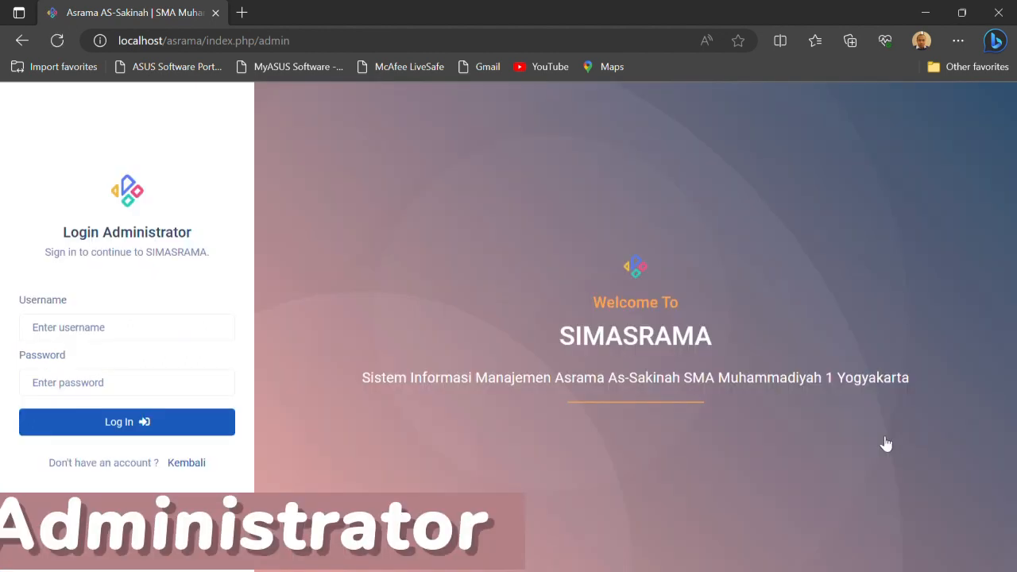
click(136, 333)
text(admin@email.com)
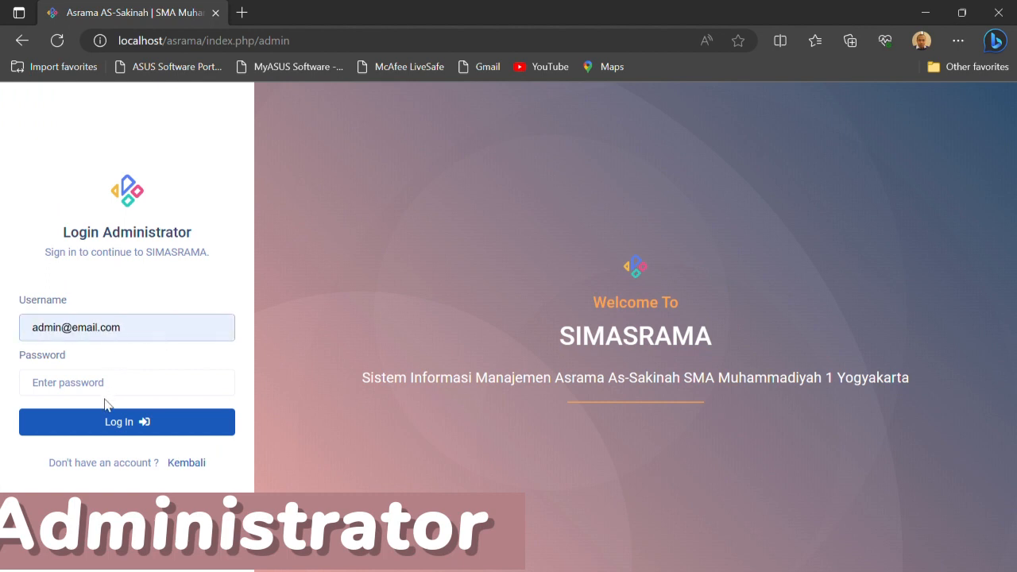
click(106, 402)
click(95, 392)
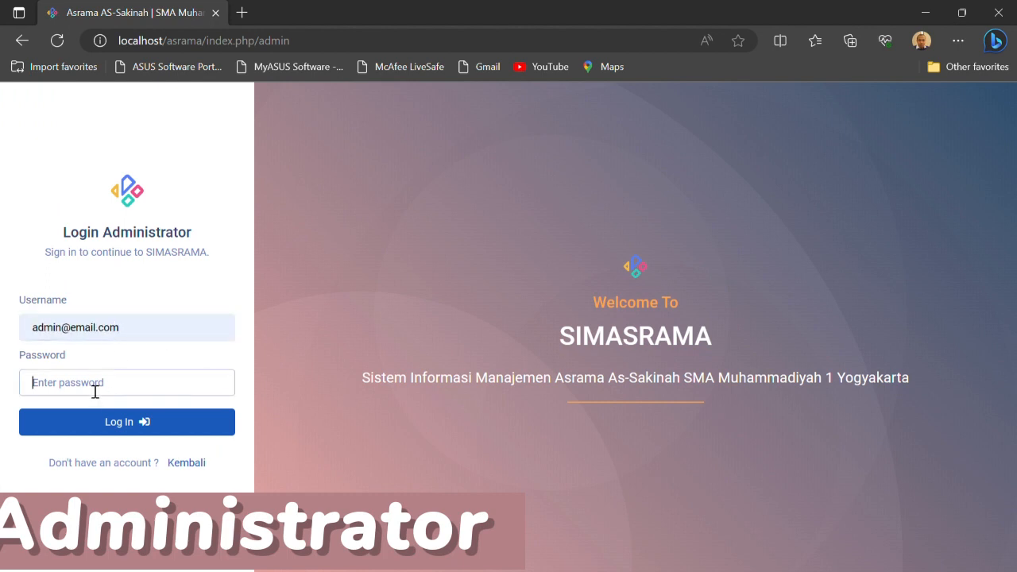
text(•••••)
key(Return)
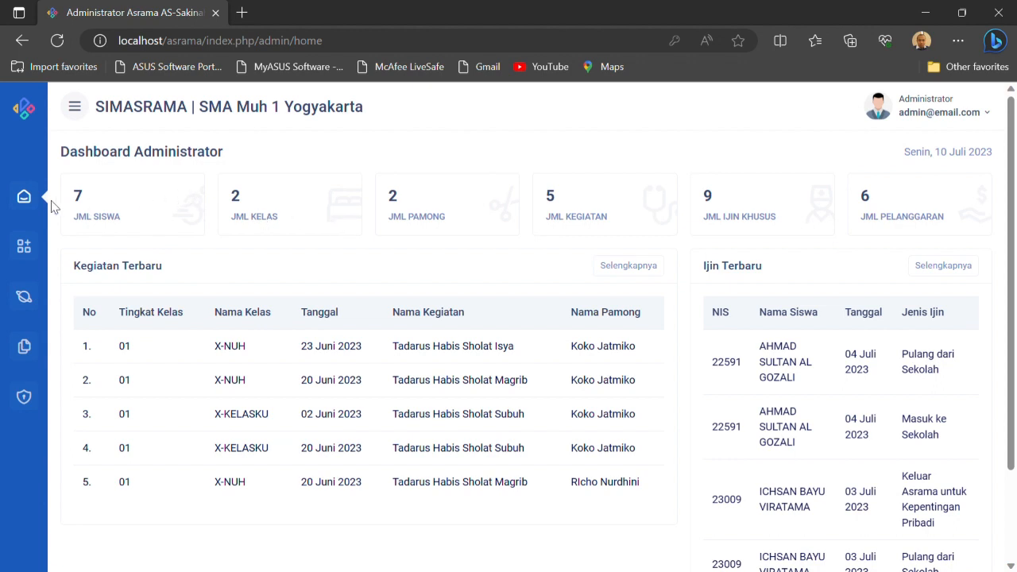
View the administrator's Home dashboard and open the Buku Tamu guest list
click(24, 199)
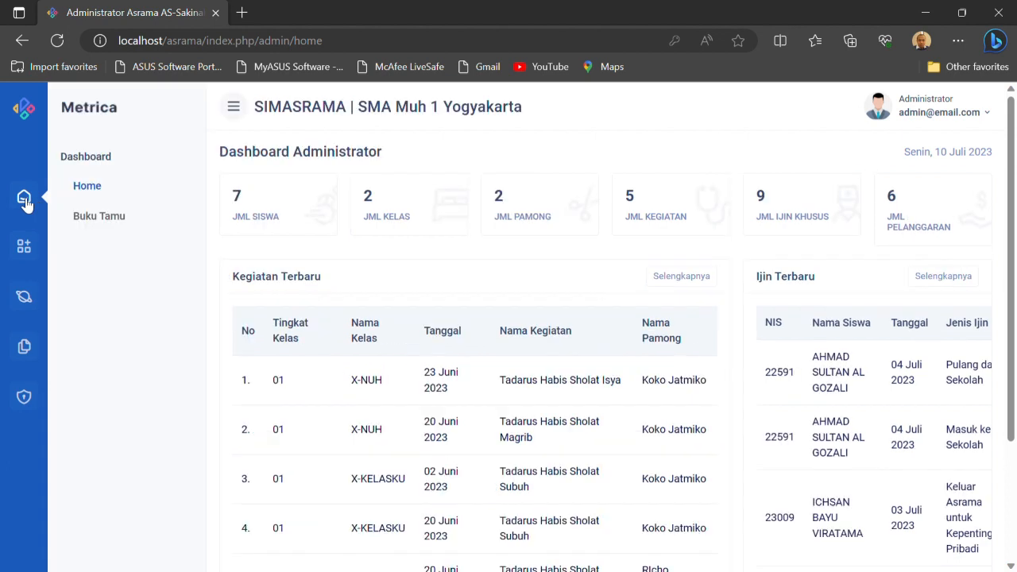
click(87, 186)
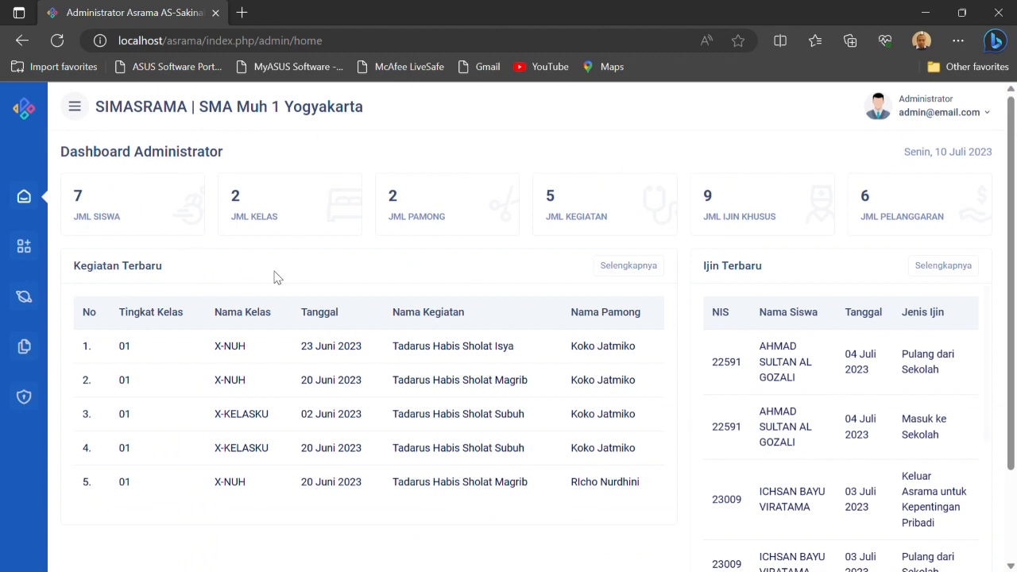
click(26, 200)
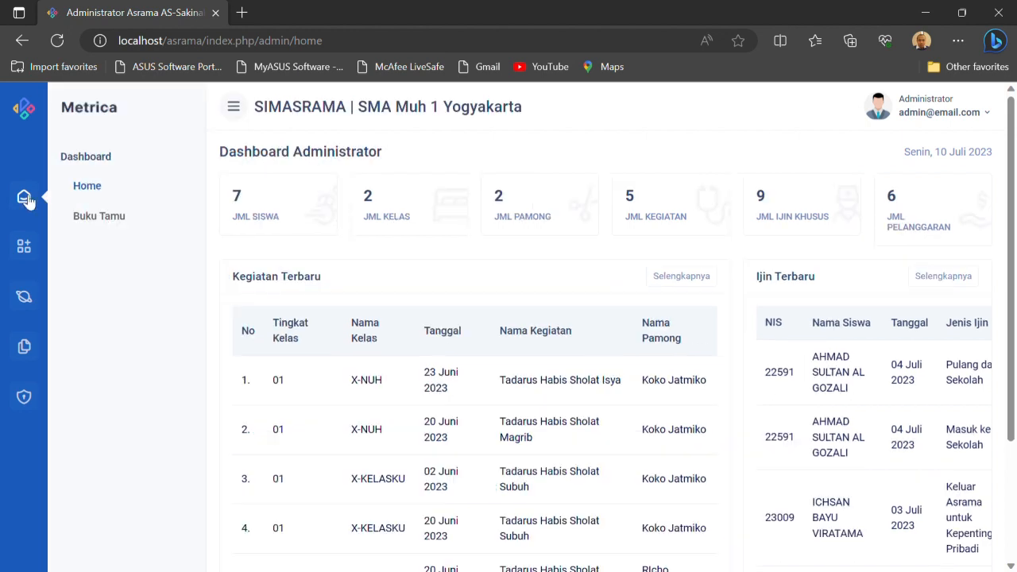
click(99, 217)
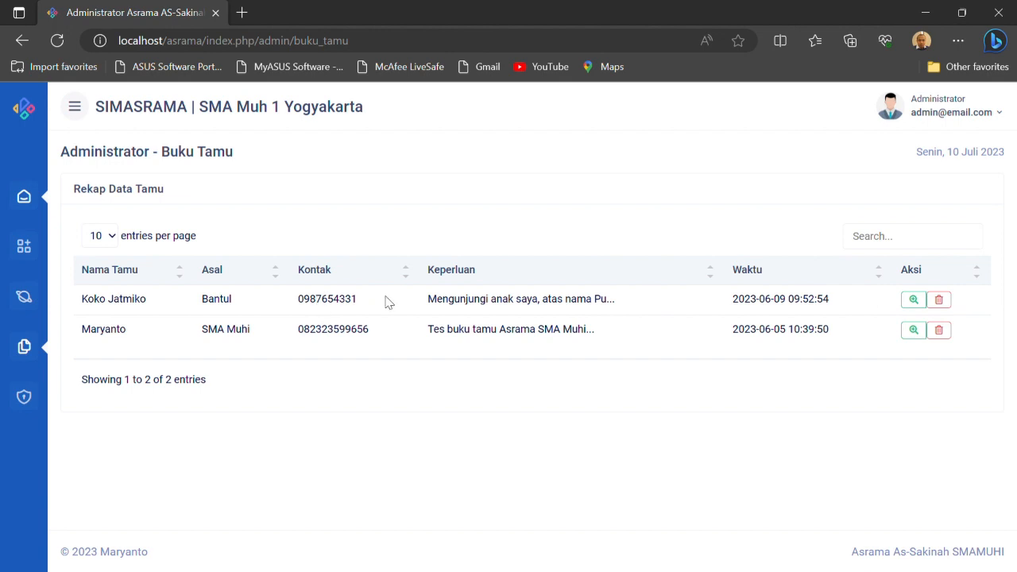
View the details of both guest book entries, closing each detail window
click(913, 299)
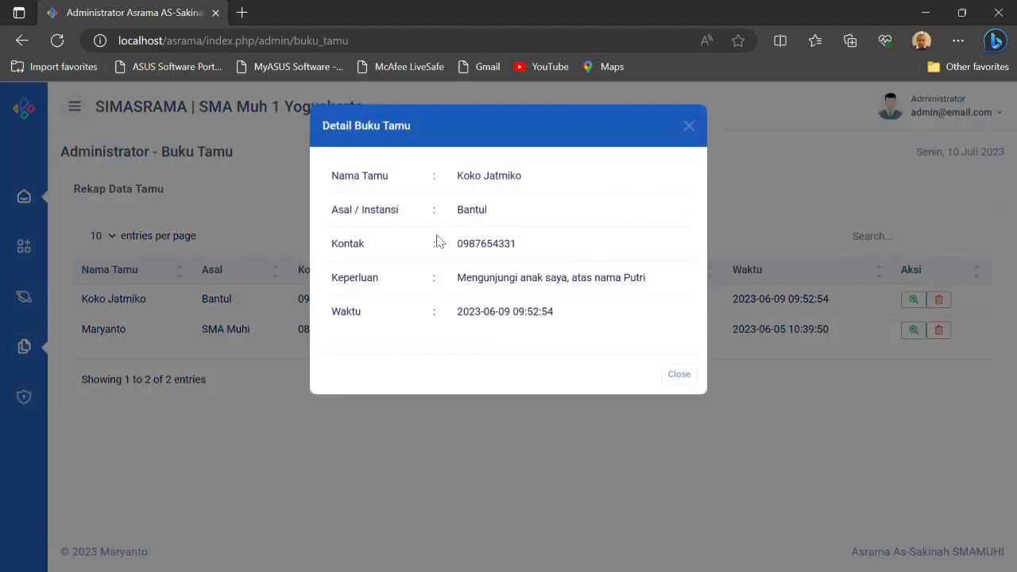
click(679, 375)
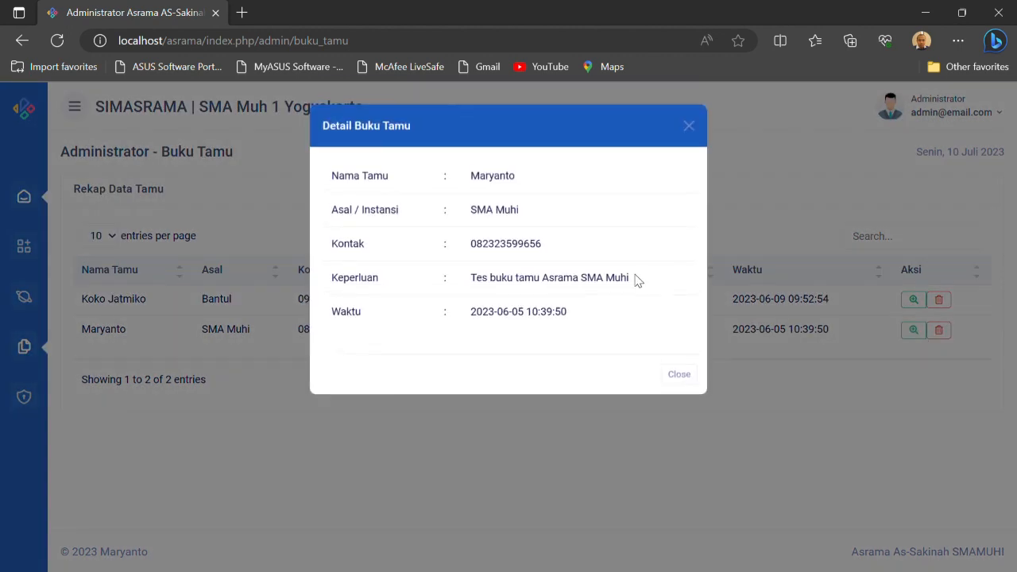
click(689, 124)
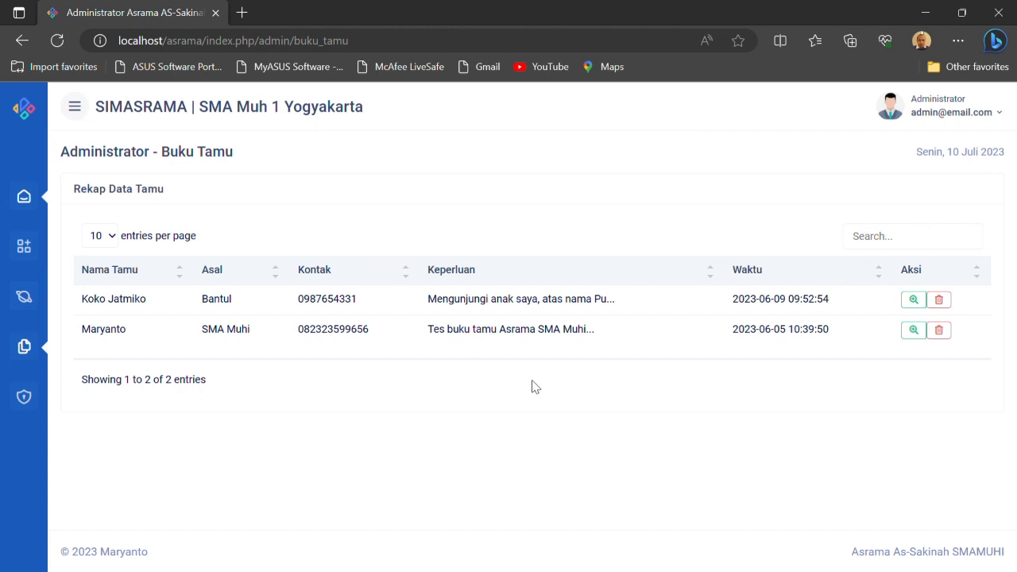
Delete the guest book entry from Bantul and return to the Home dashboard
click(941, 302)
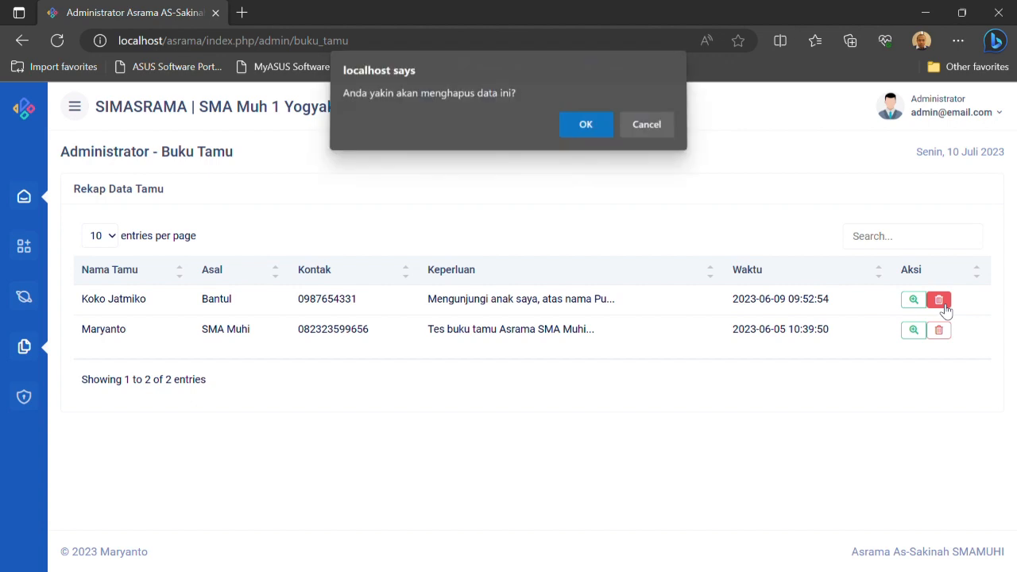
click(578, 134)
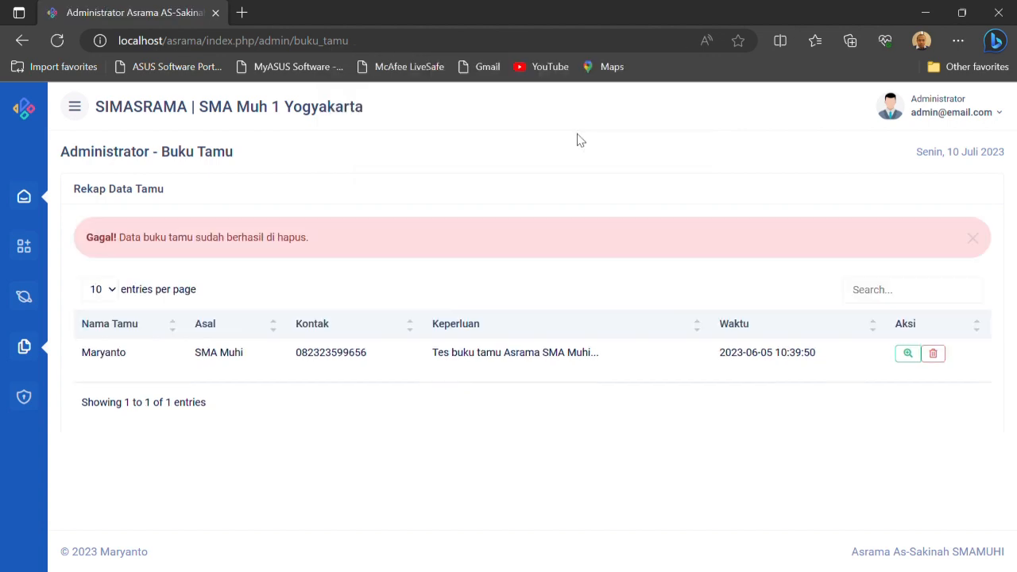
click(983, 242)
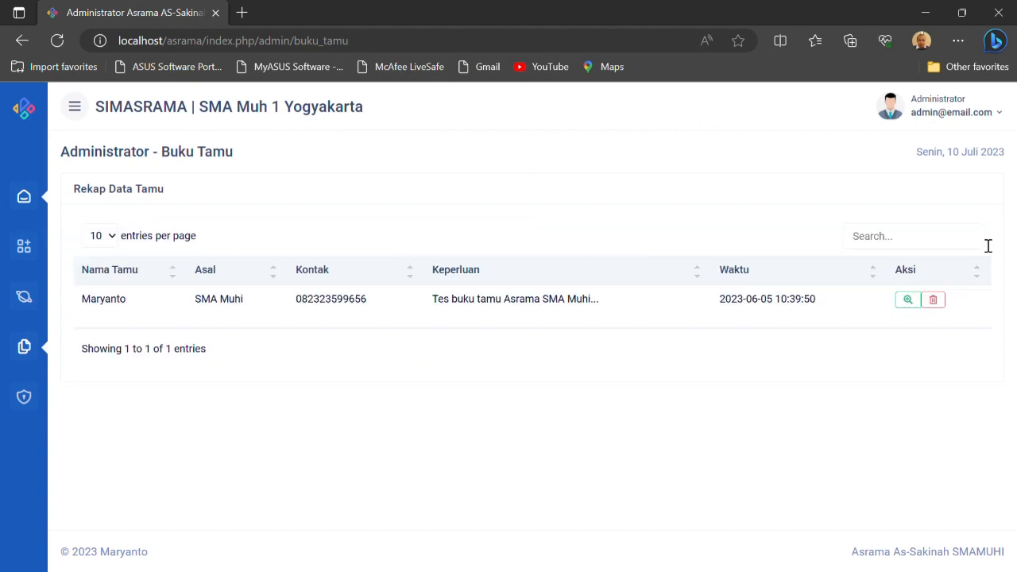
click(30, 201)
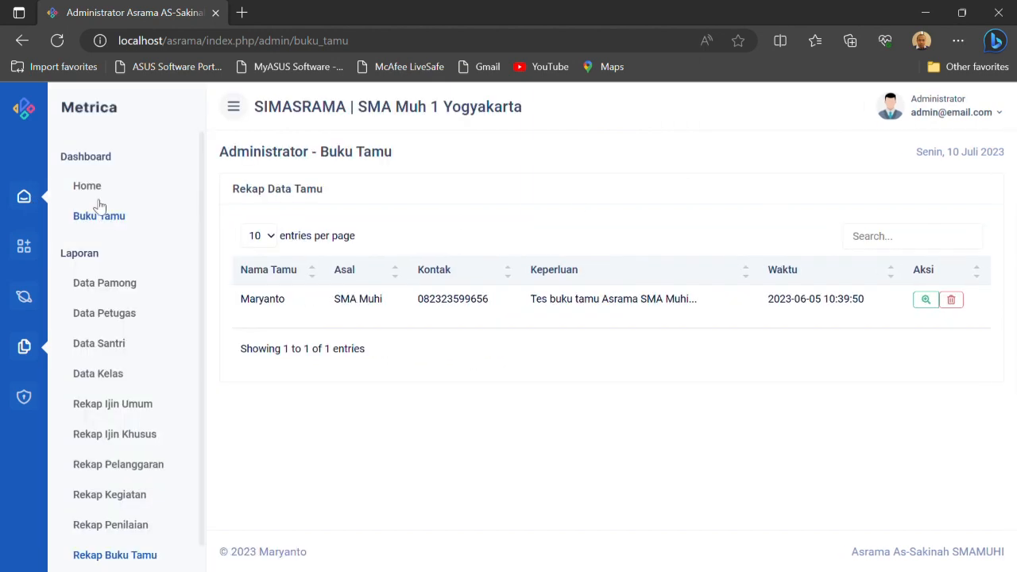
click(89, 190)
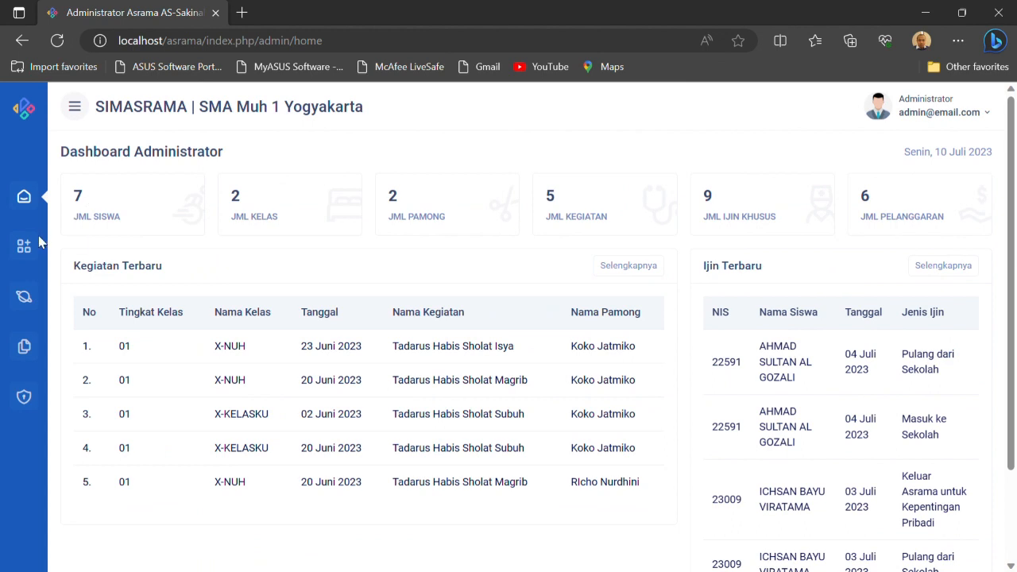
Open the Administrator user list under Pengguna and examine its form for adding an administrator, closing it unsaved
click(30, 248)
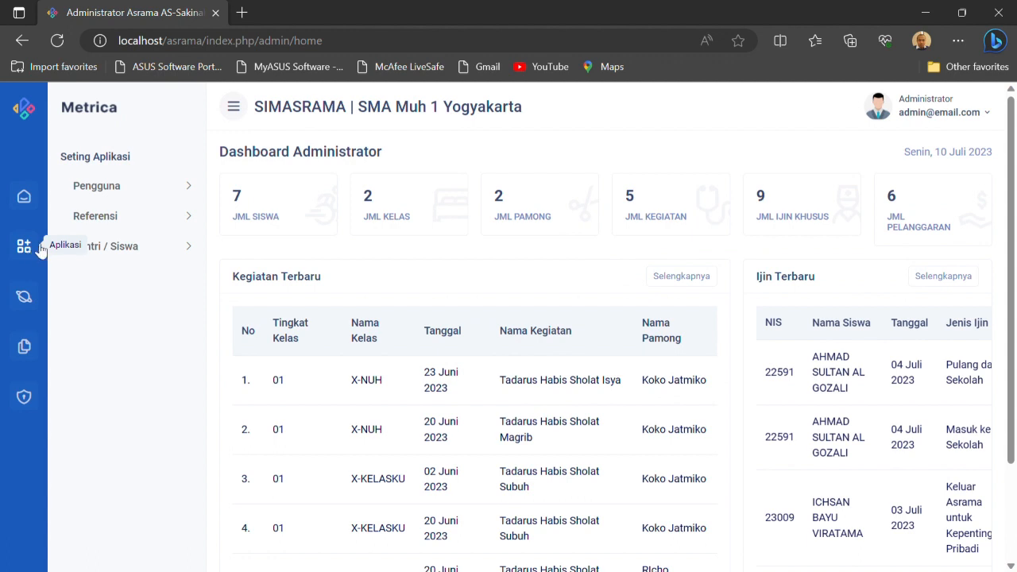
click(133, 188)
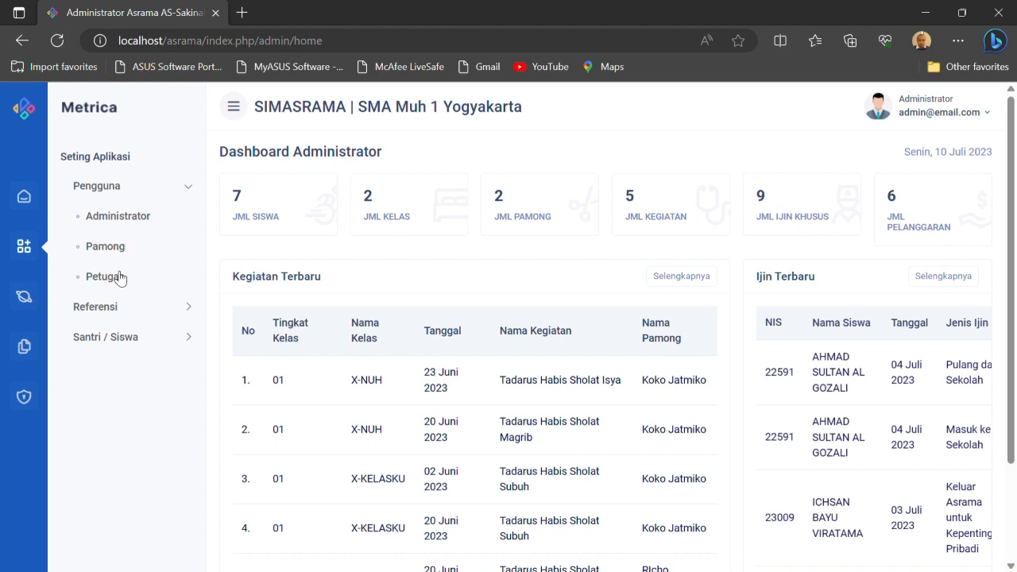
click(137, 229)
click(97, 191)
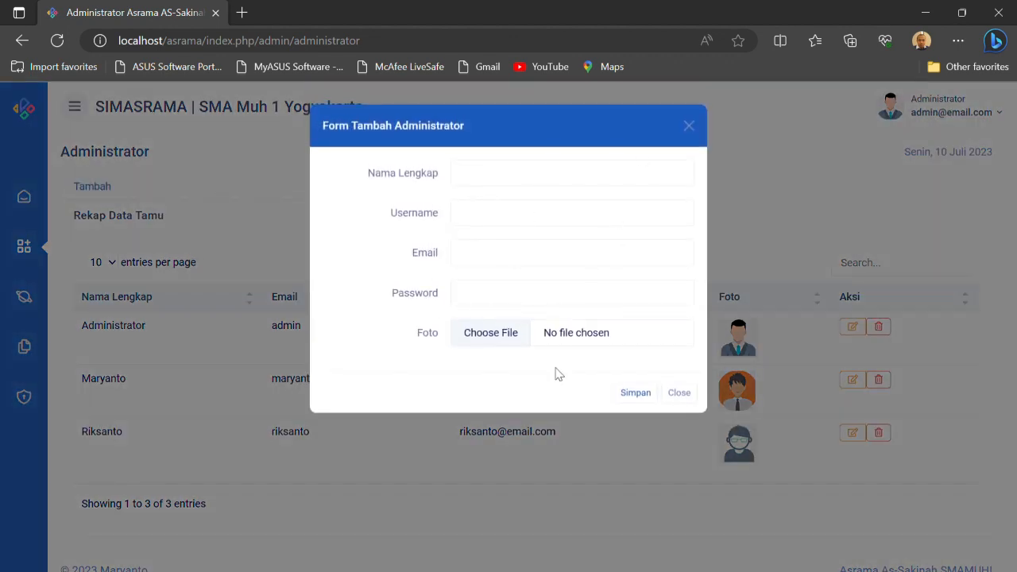
click(679, 393)
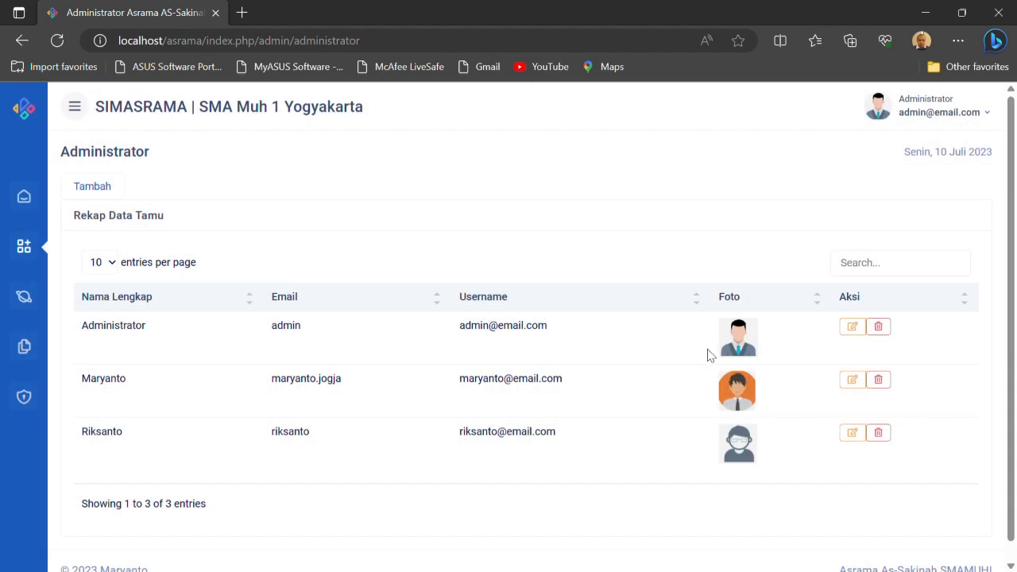
View the Pamong user list and open the Petugas user list
click(24, 246)
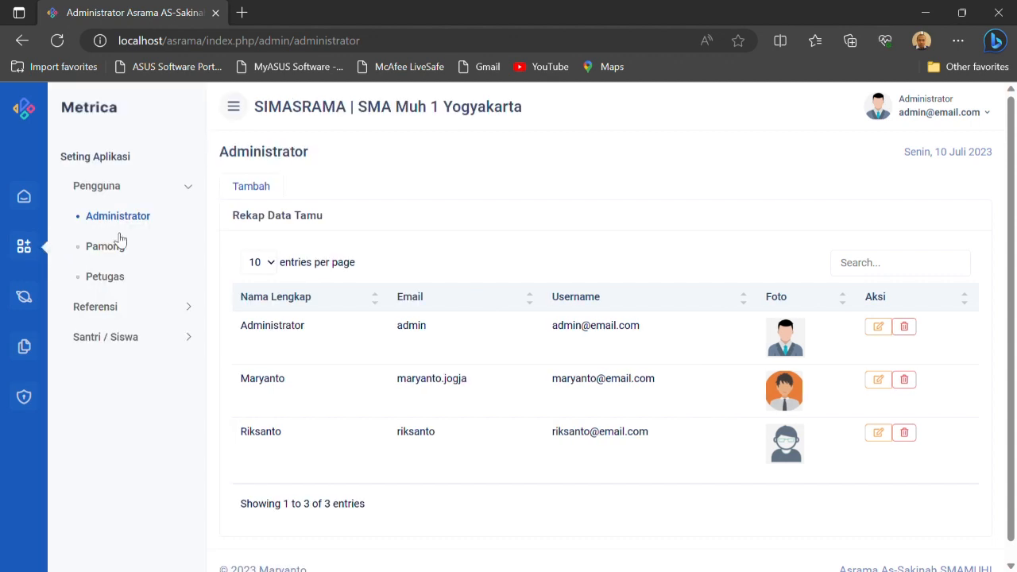
click(120, 249)
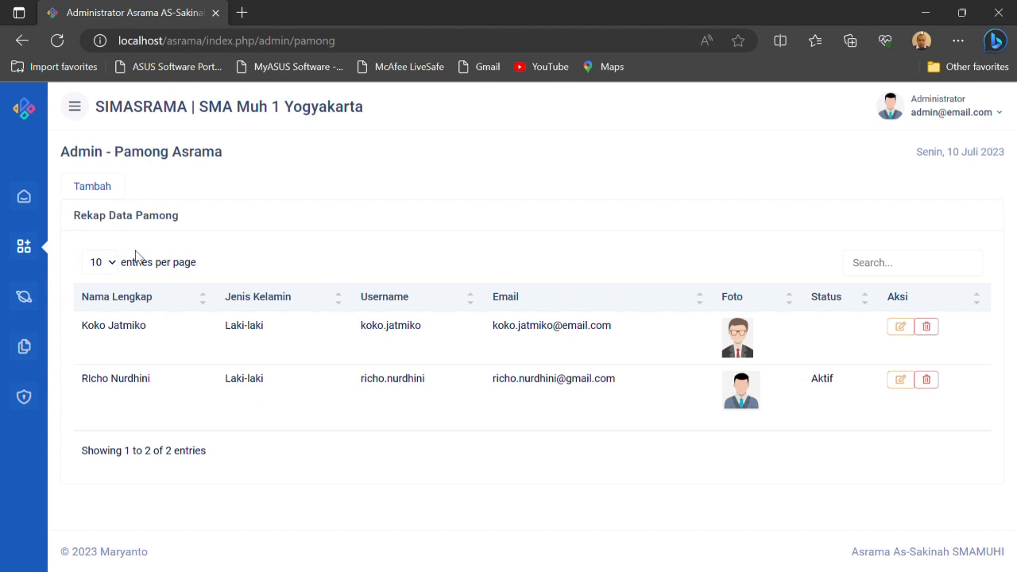
click(27, 245)
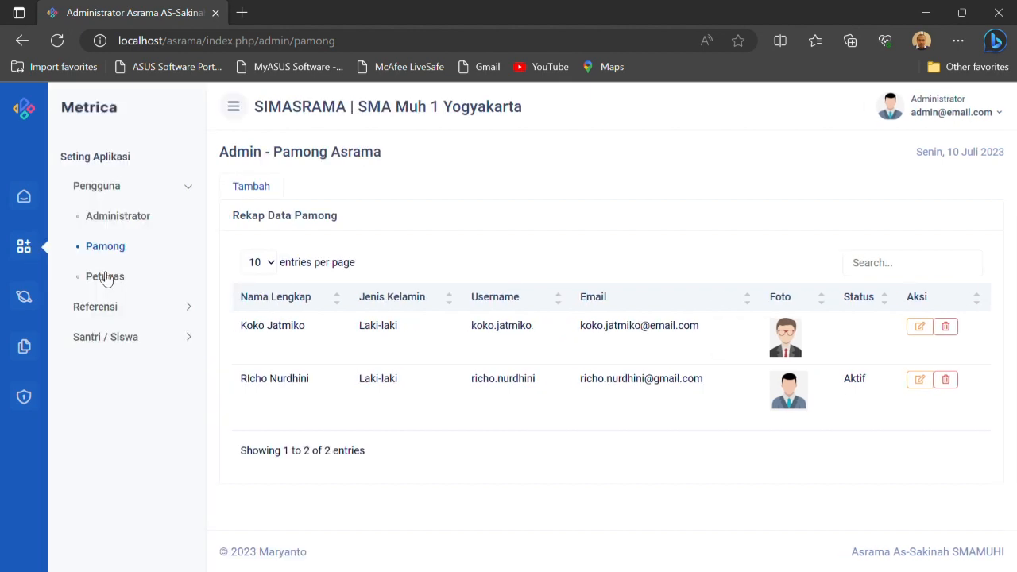
click(105, 276)
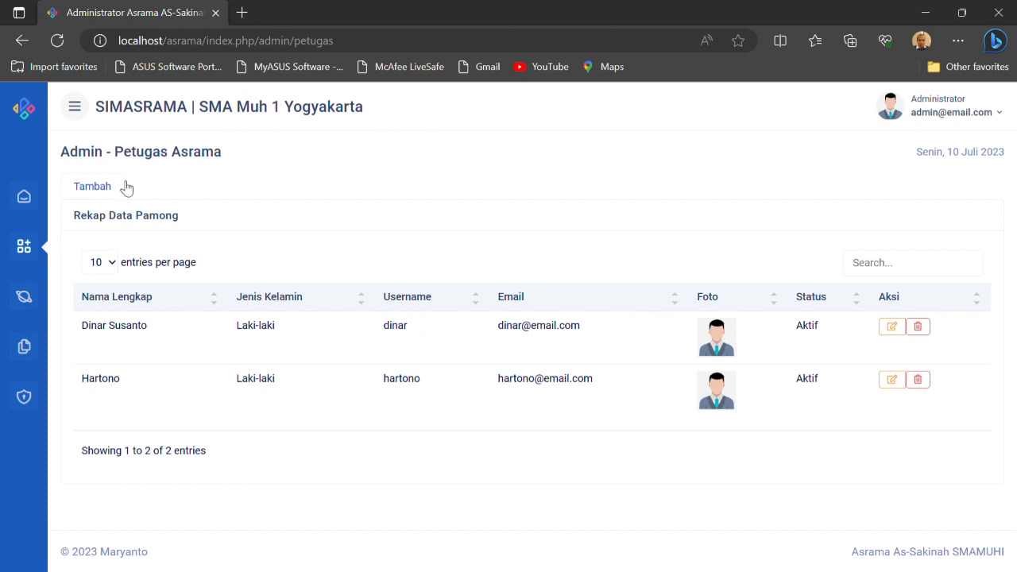
Examine all fields of the form for adding a Petugas and close it without saving
click(93, 185)
scroll(508, 292, down, 1)
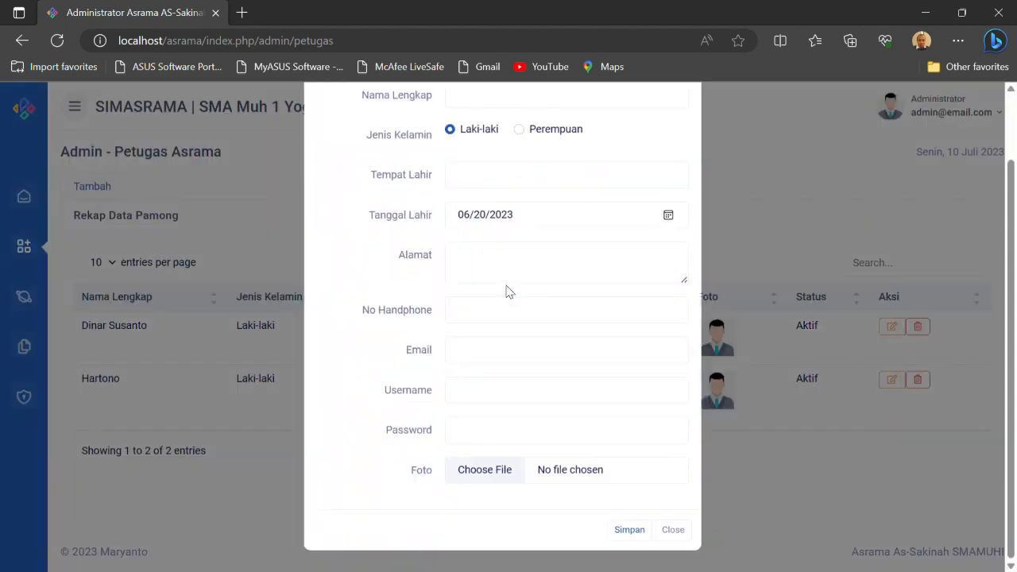
click(688, 541)
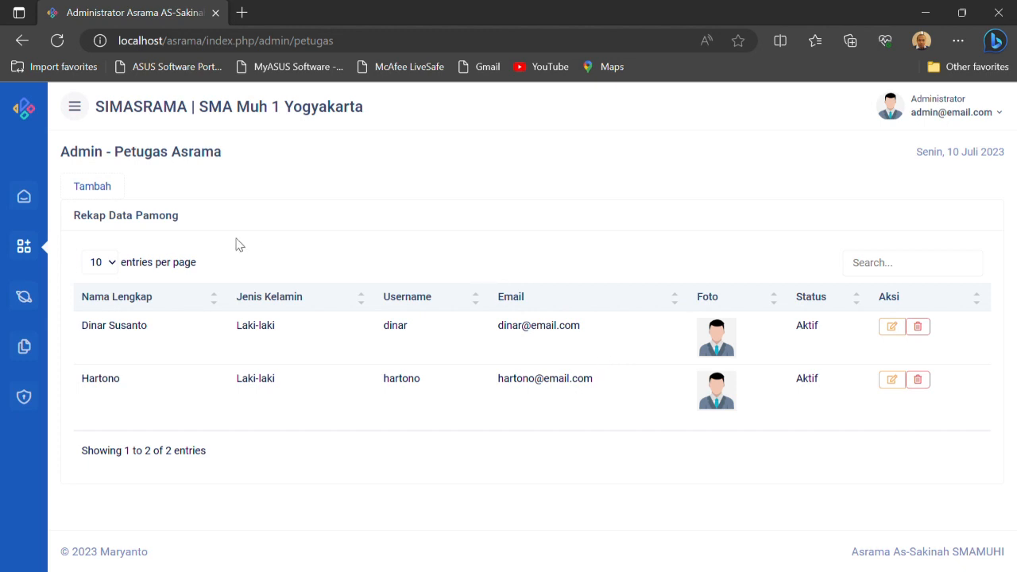
Open the Jenis Ijin reference list and look through its permit types
click(25, 247)
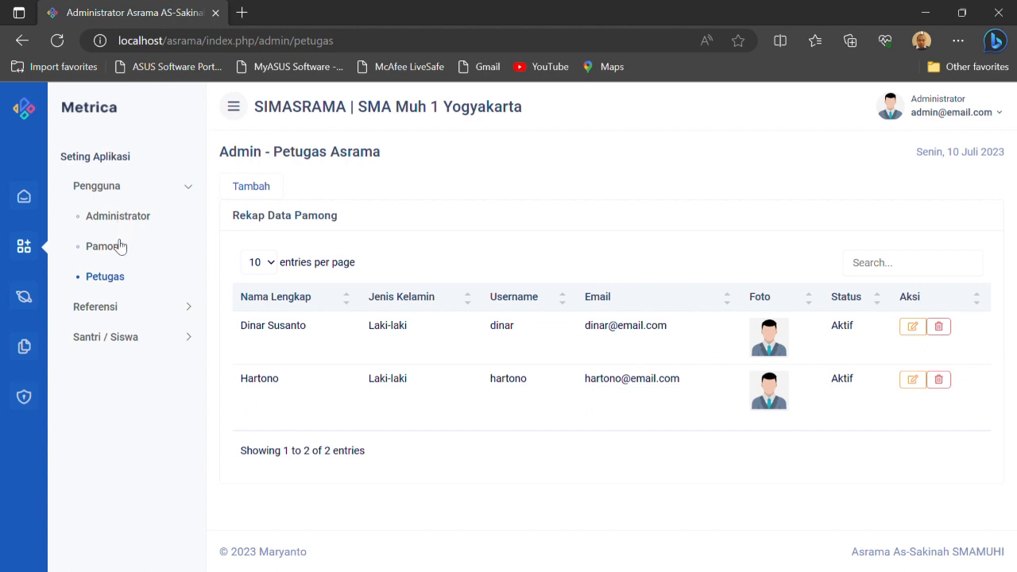
click(117, 308)
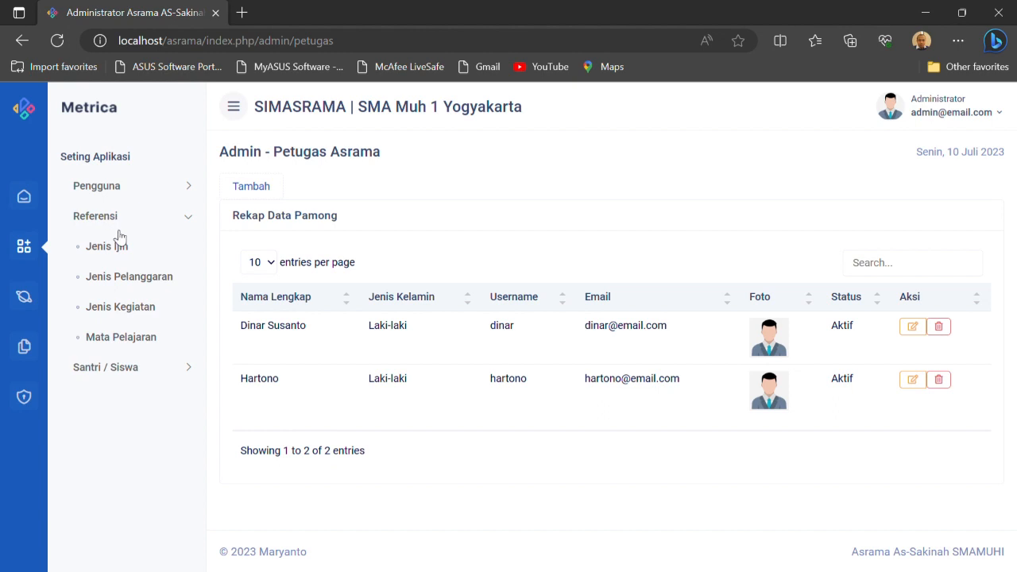
click(120, 248)
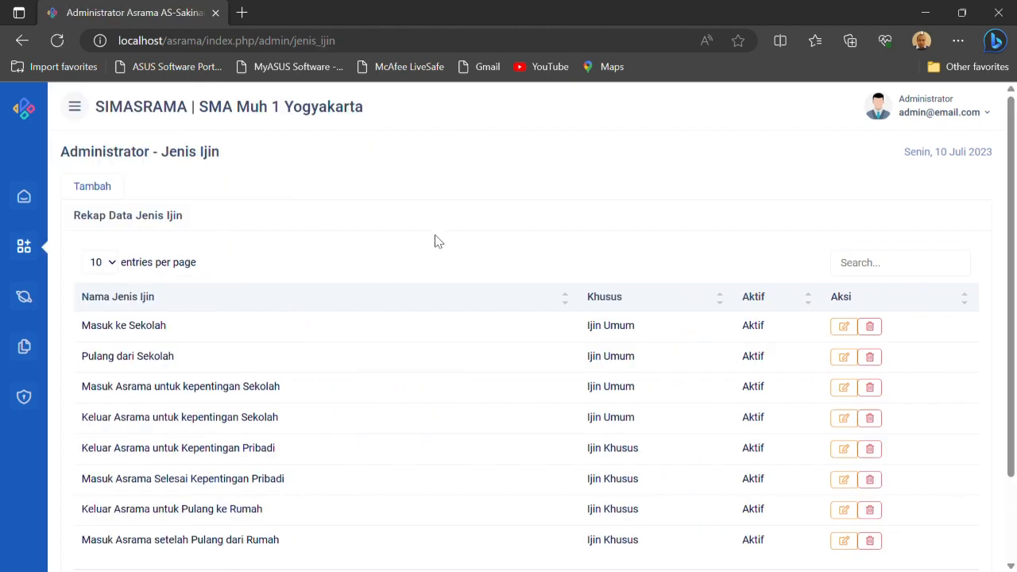
scroll(363, 293, down, 1)
scroll(362, 293, up, 1)
Examine the form for adding a Jenis Ijin, including its name and Ijin Khusus fields, and close it unsaved
click(93, 187)
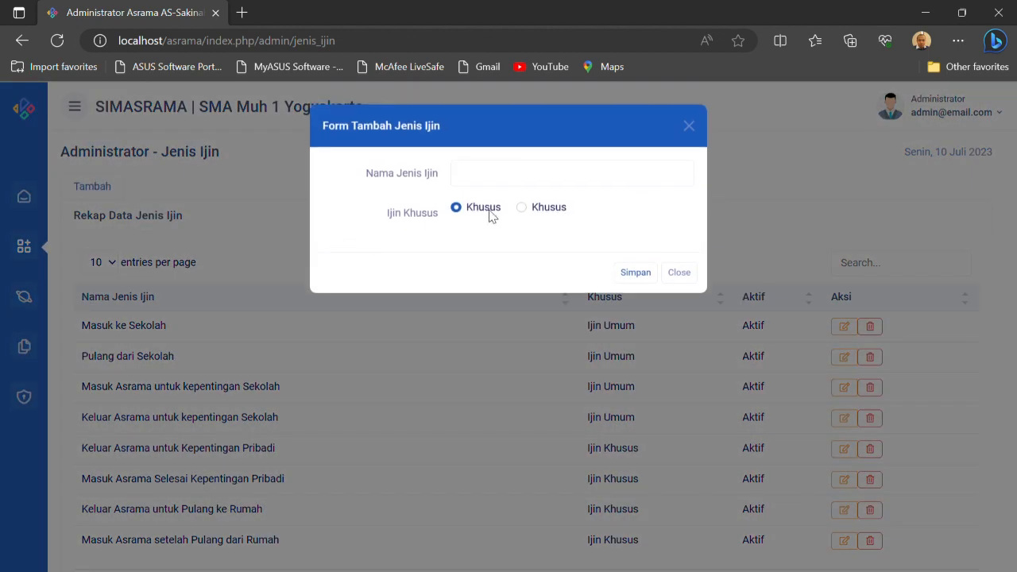
click(489, 187)
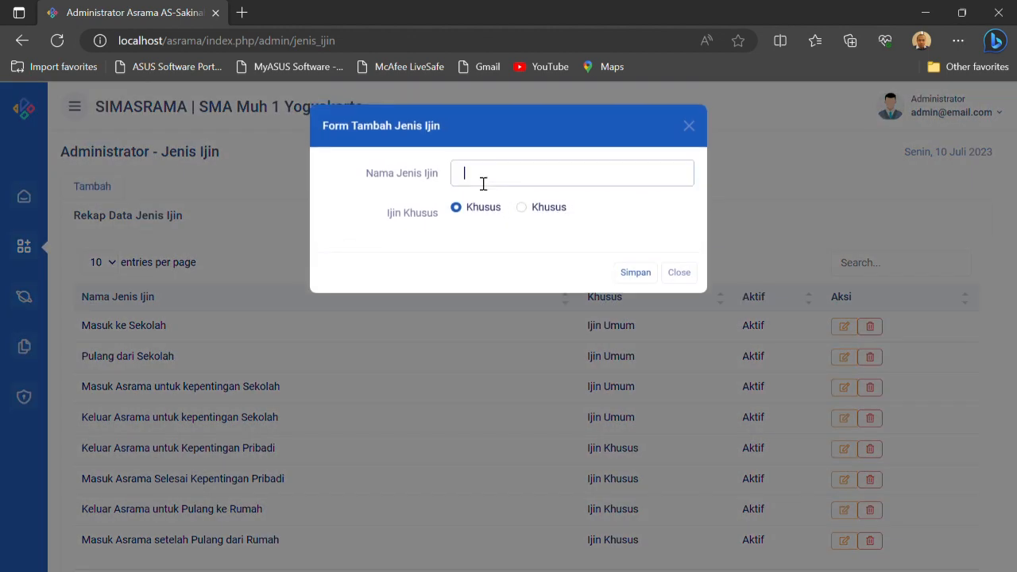
click(412, 239)
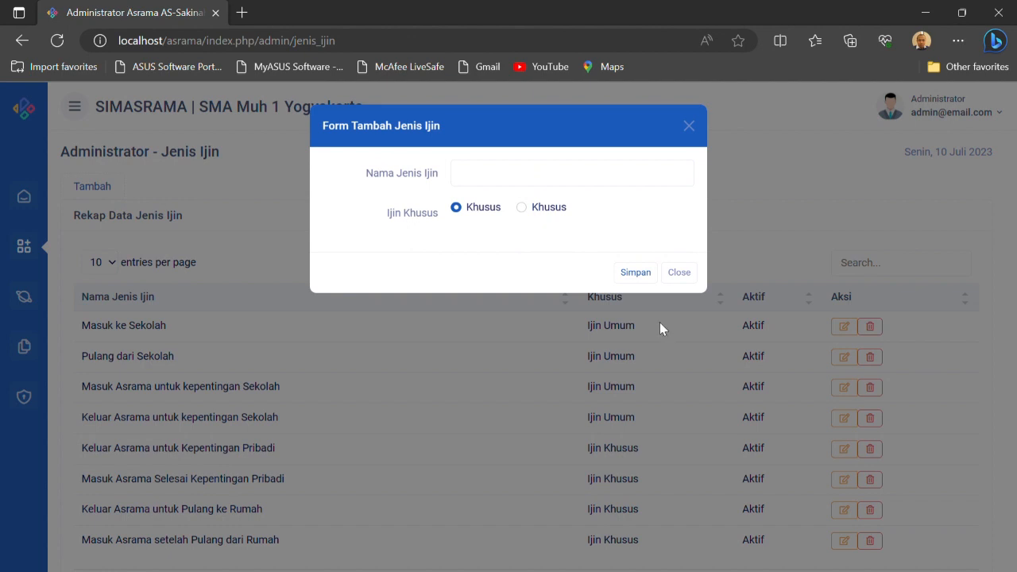
click(693, 277)
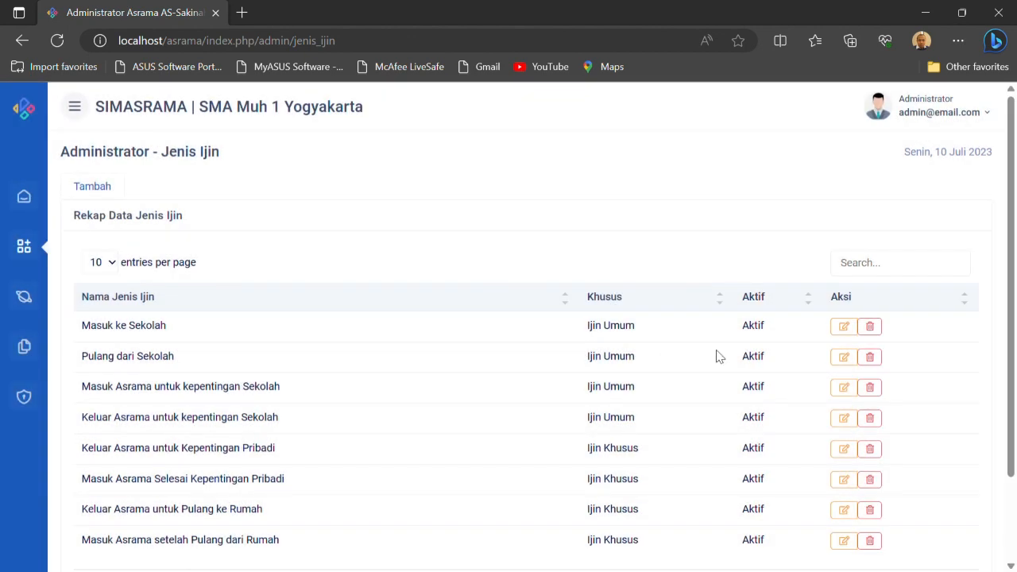
Review the general and special permit types across the whole Jenis Ijin table
scroll(506, 411, down, 1)
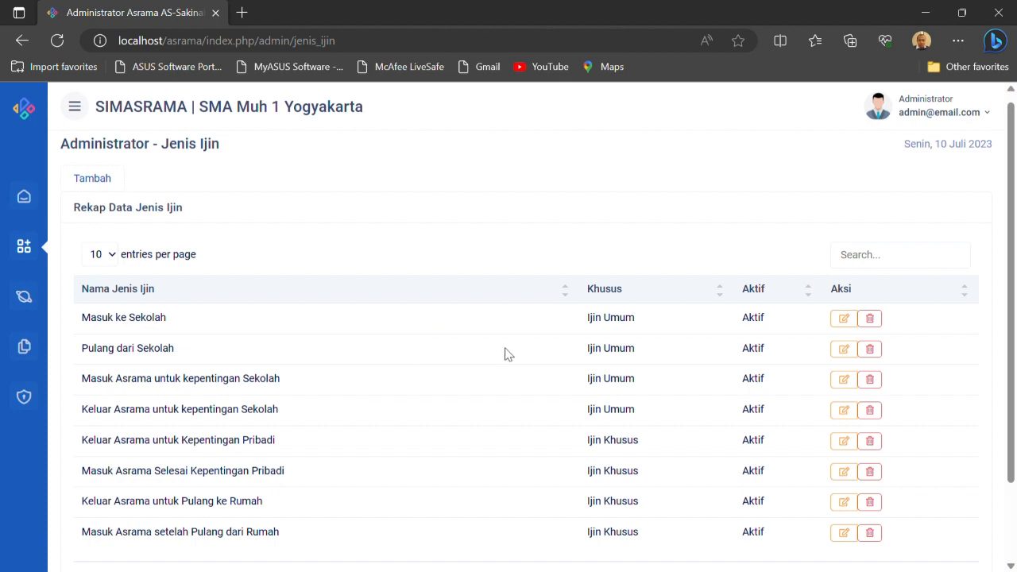
scroll(511, 343, down, 1)
scroll(511, 344, up, 2)
scroll(513, 349, down, 1)
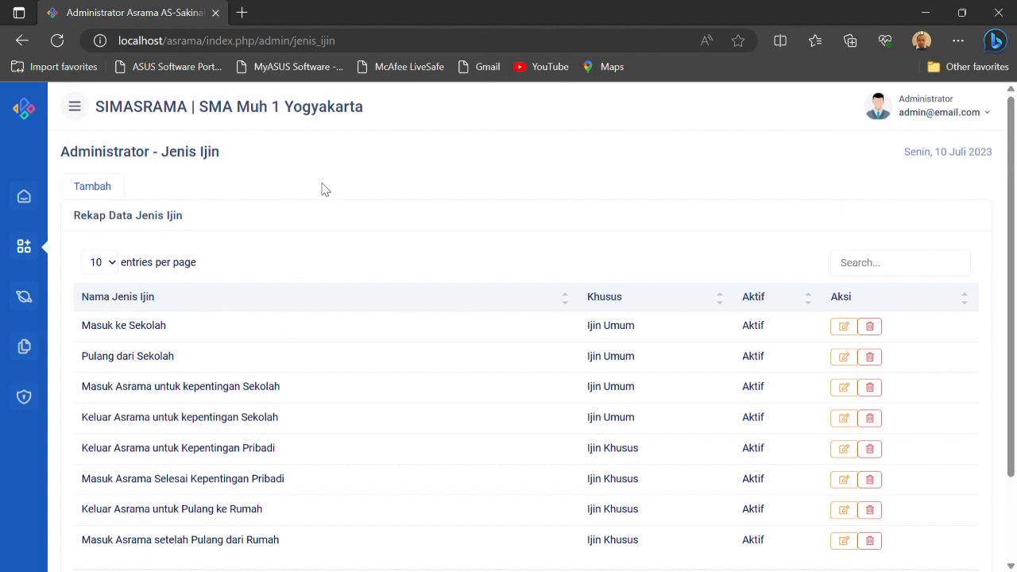
Open the Jenis Pelanggaran reference list and examine its add form's name and Poin Pelanggaran fields, closing it unsaved
click(24, 246)
click(113, 281)
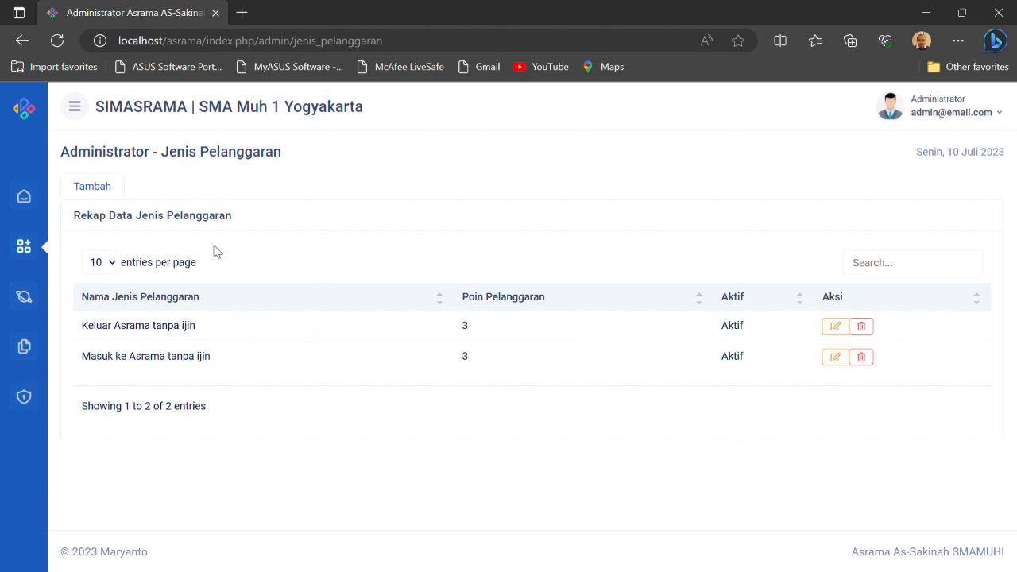
click(110, 193)
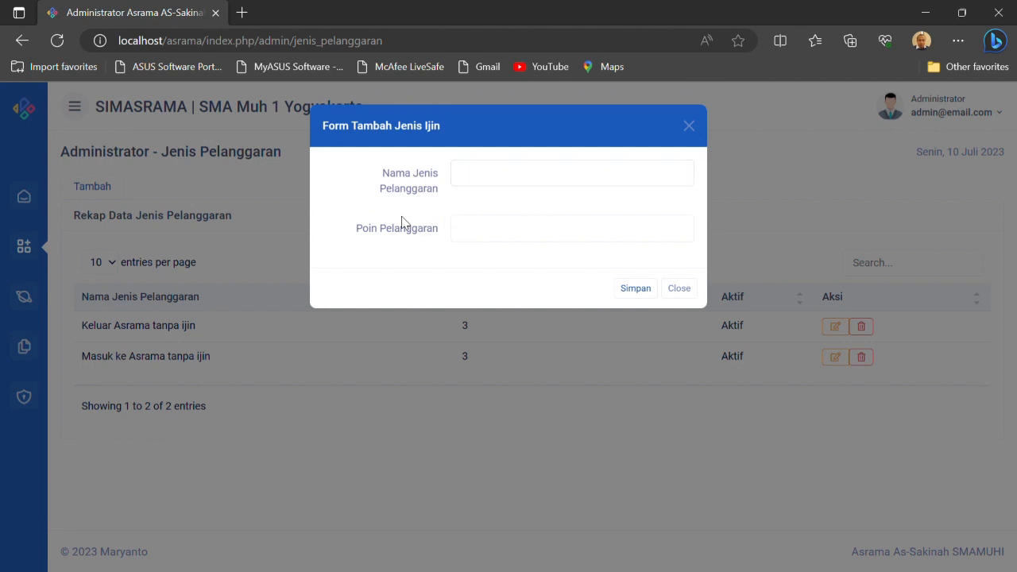
click(635, 289)
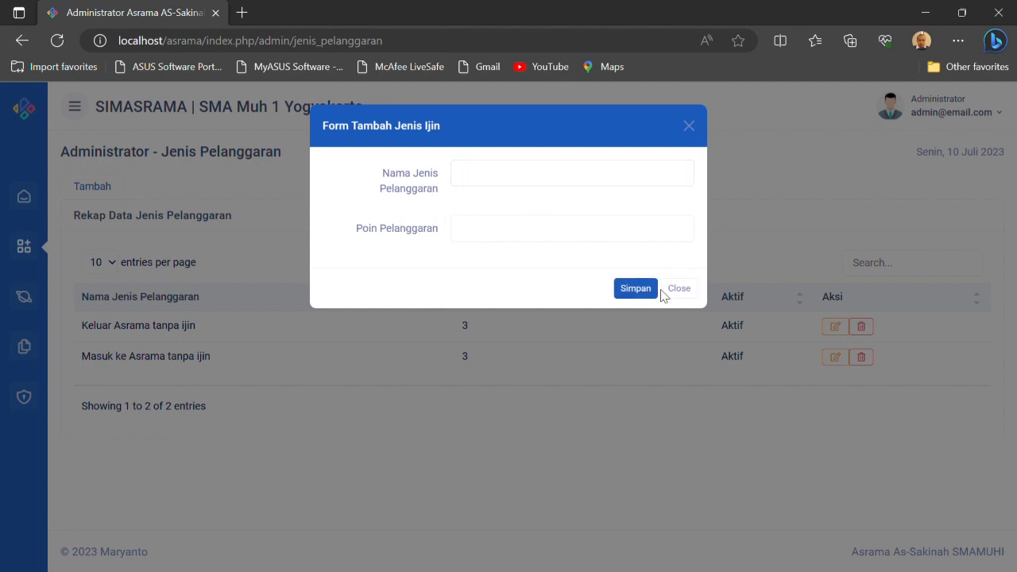
click(679, 289)
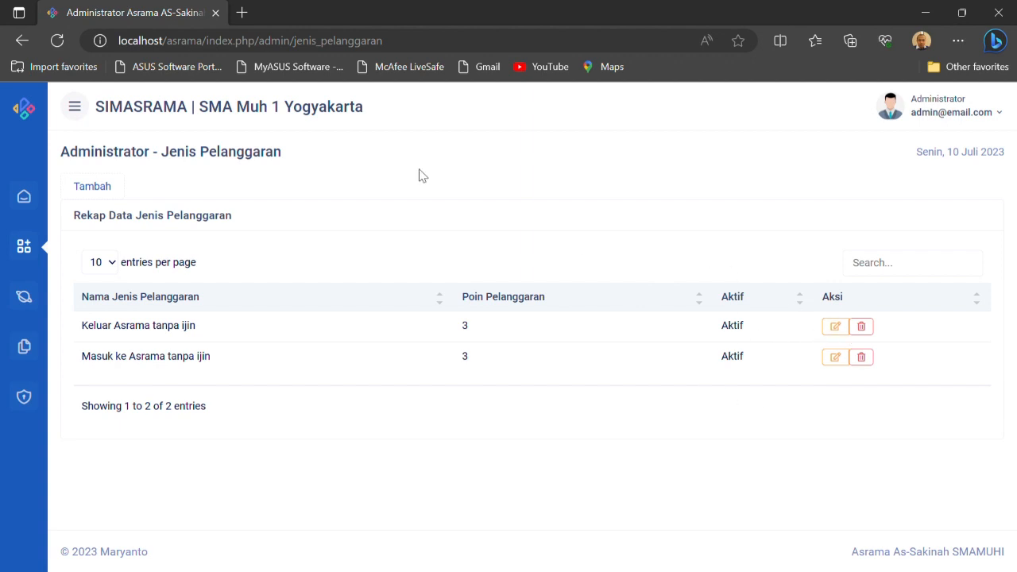
Open the Jenis Kegiatan reference list and examine its add form, closing it without saving
click(24, 249)
click(113, 315)
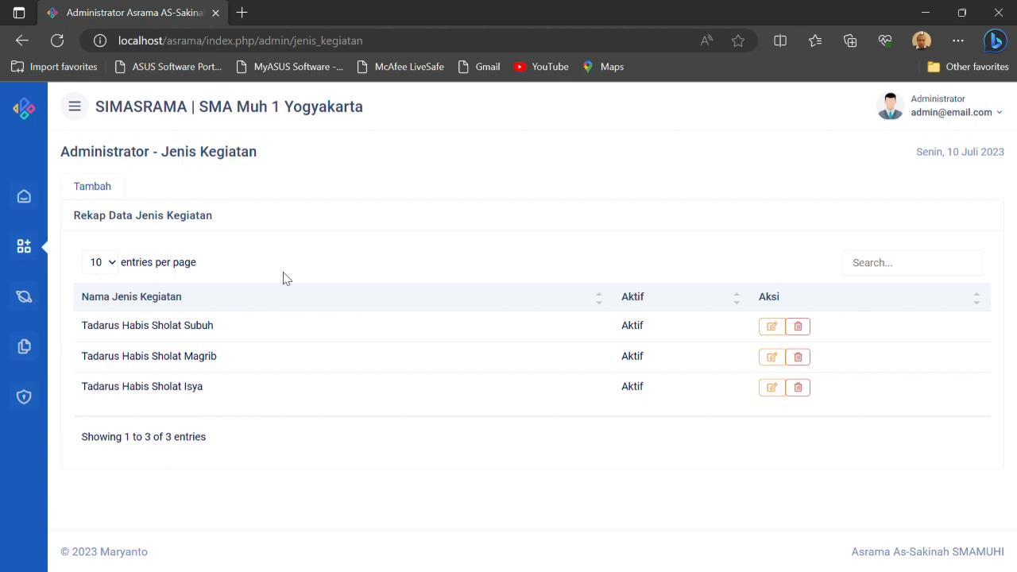
click(97, 188)
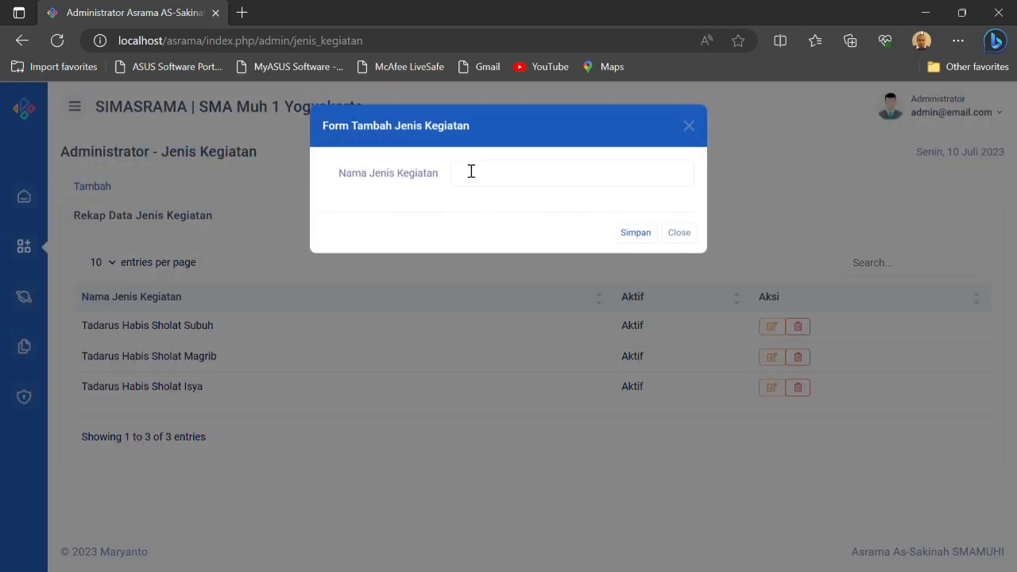
click(680, 232)
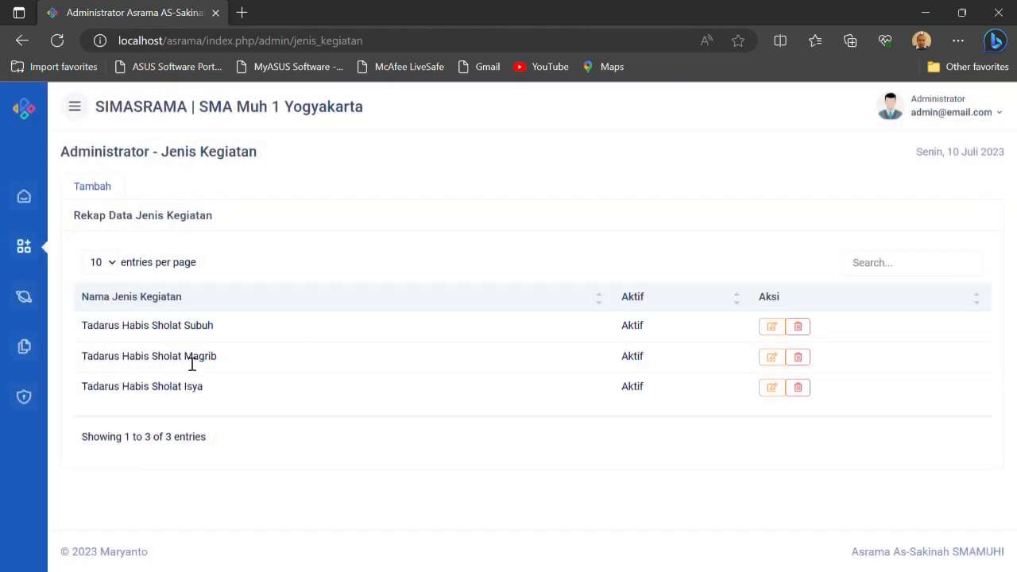
Open the Mata Pelajaran reference list and examine its form for adding a subject, closing it unsaved
click(26, 247)
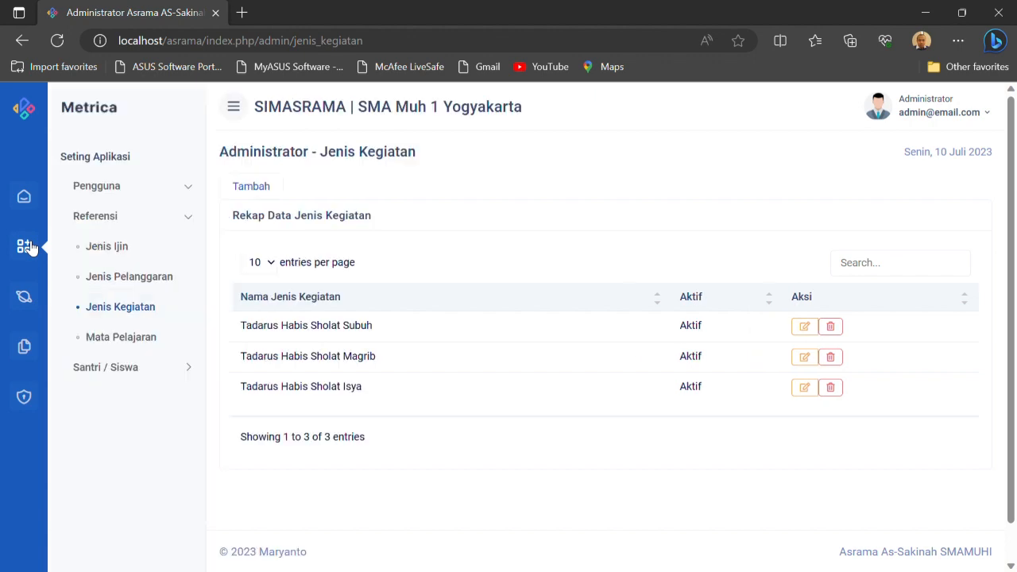
click(124, 340)
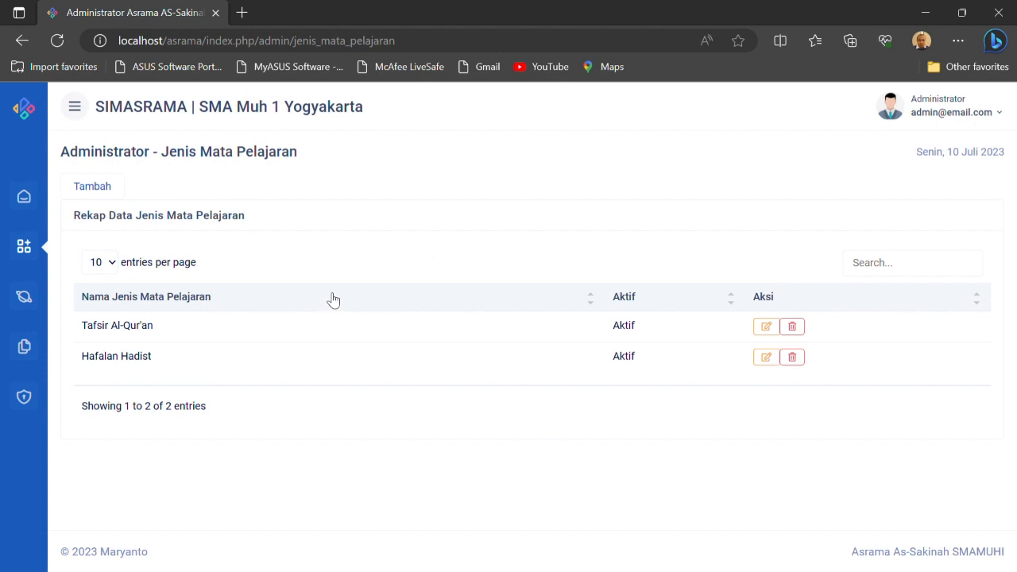
click(104, 186)
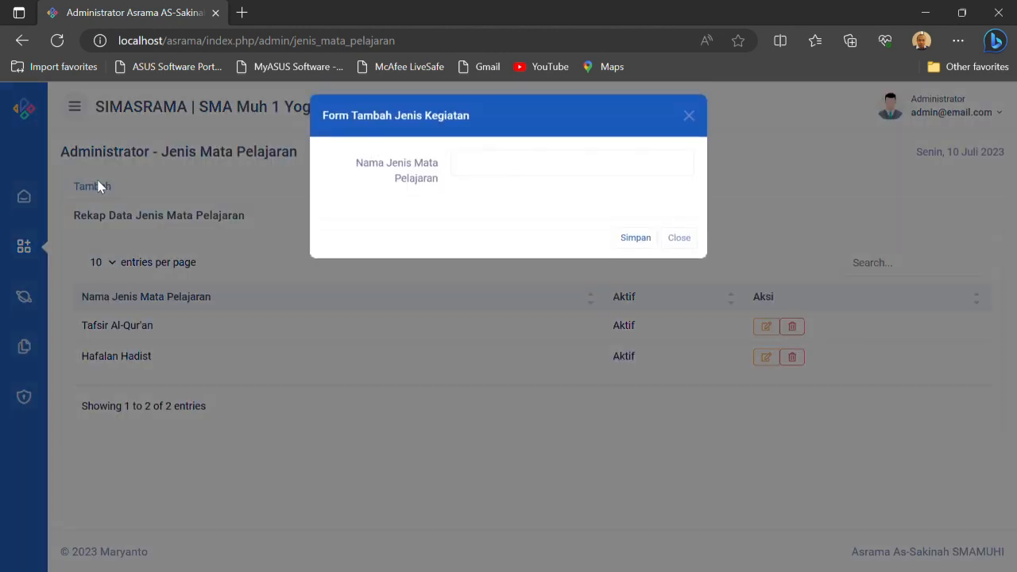
click(635, 247)
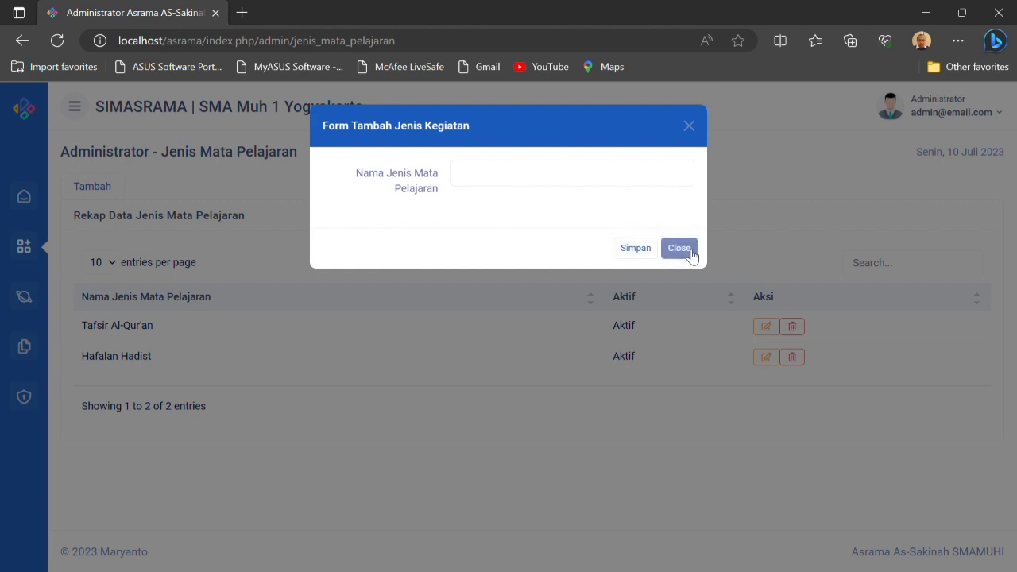
click(679, 248)
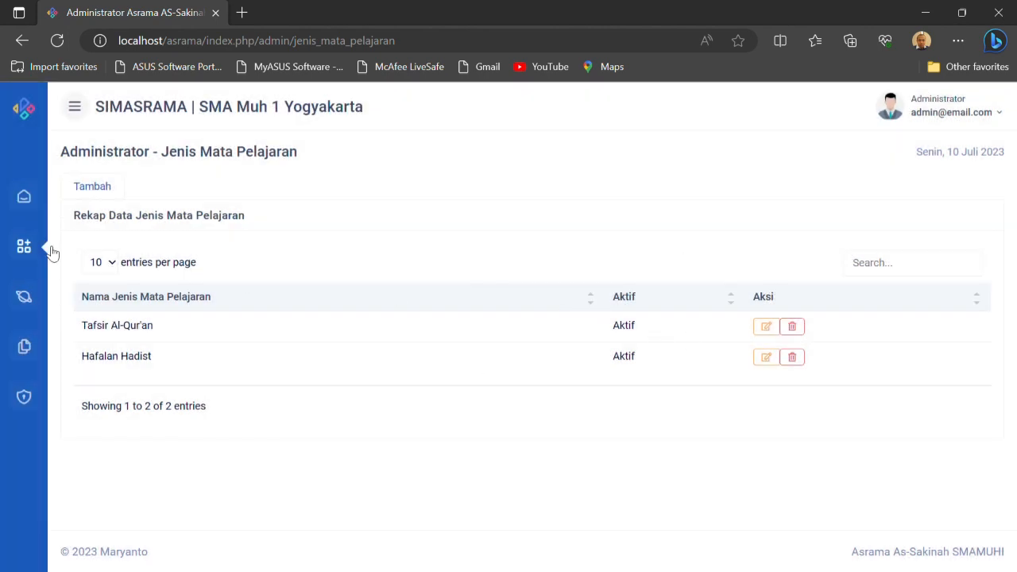
Open the Data Induk list under Santri / Siswa and look through the registered students
click(26, 247)
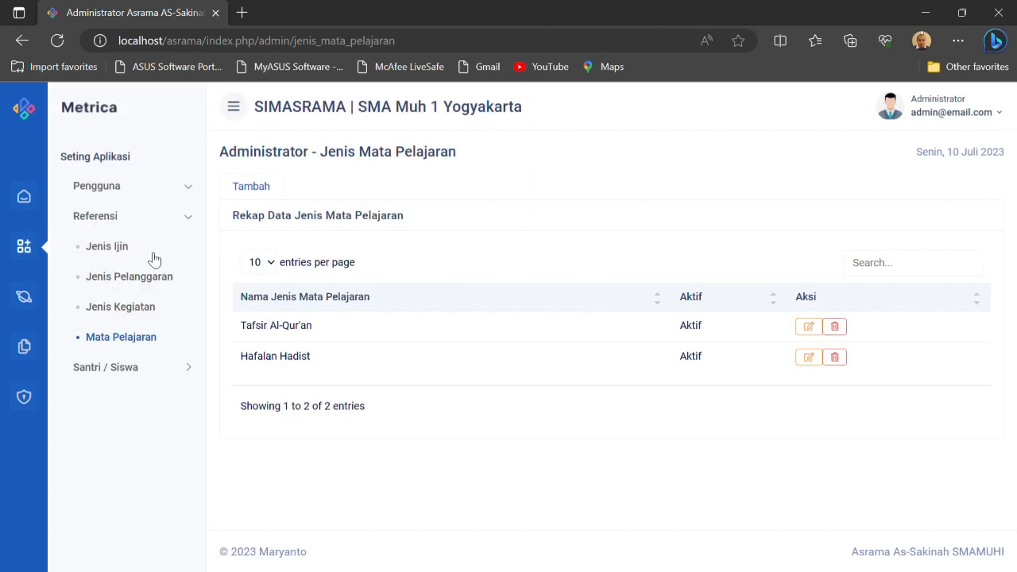
click(120, 370)
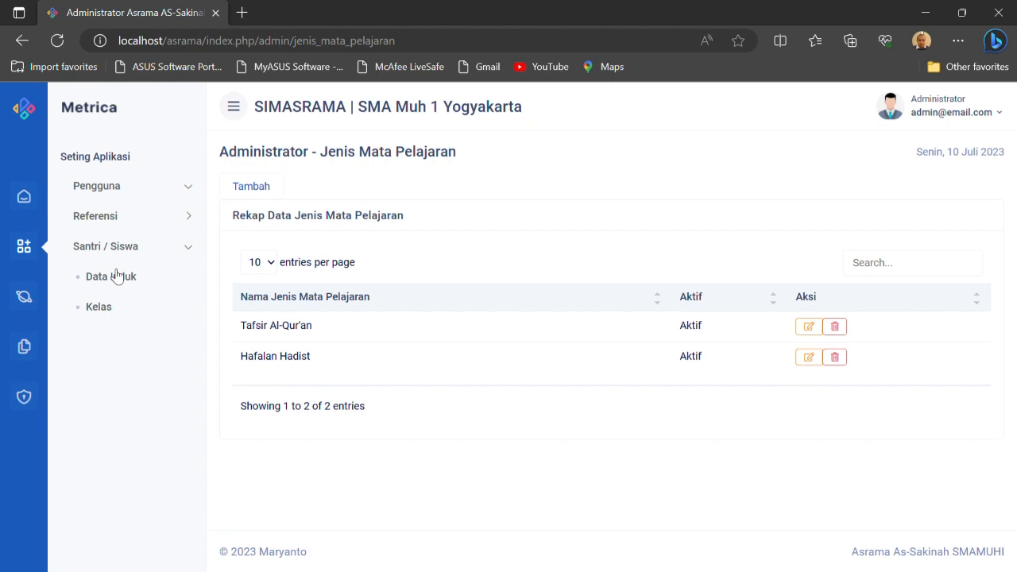
click(115, 282)
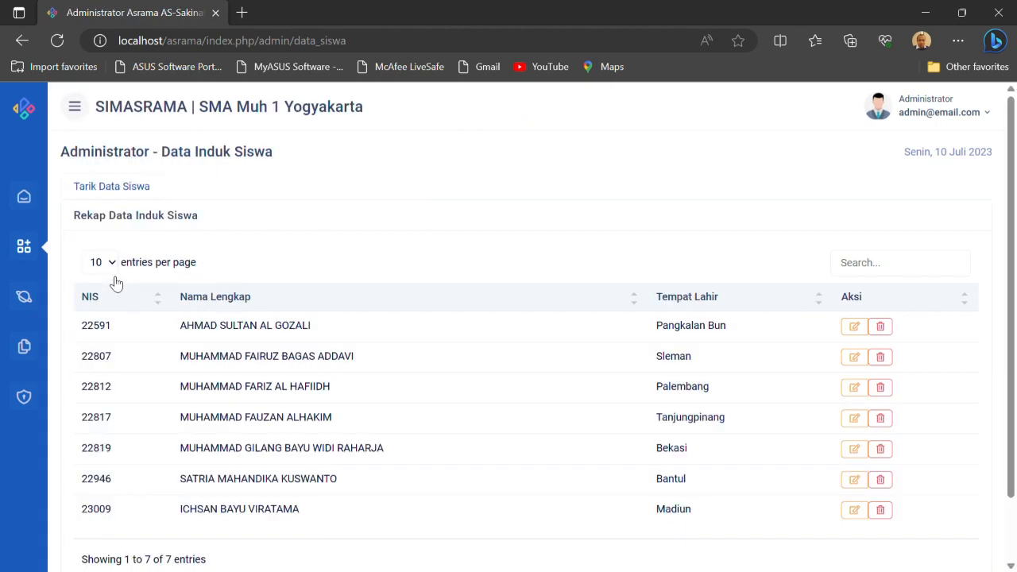
scroll(392, 342, down, 1)
scroll(392, 342, up, 1)
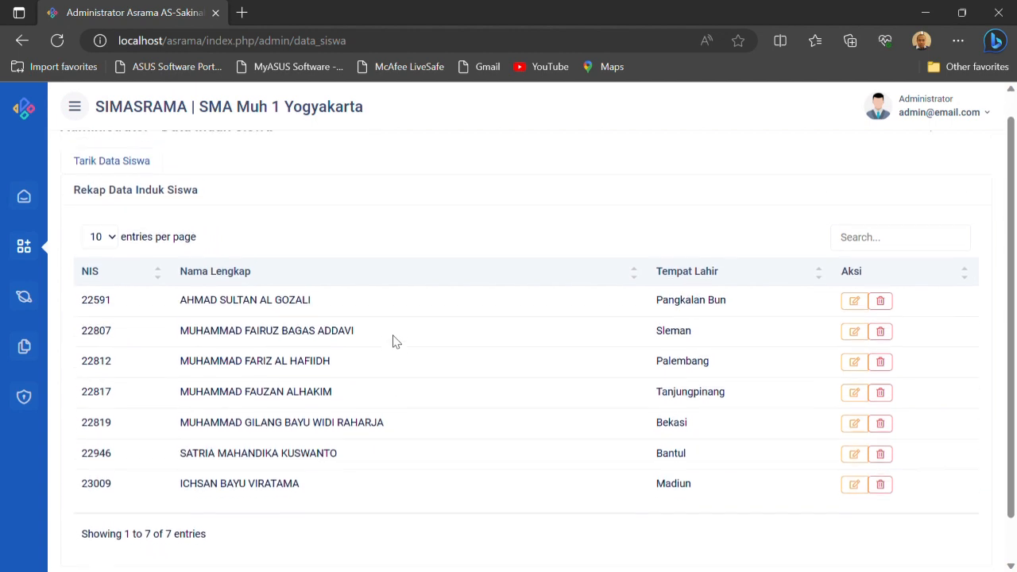
Open Tarik Data Siswa and search the school database by the student's name
click(147, 172)
click(438, 237)
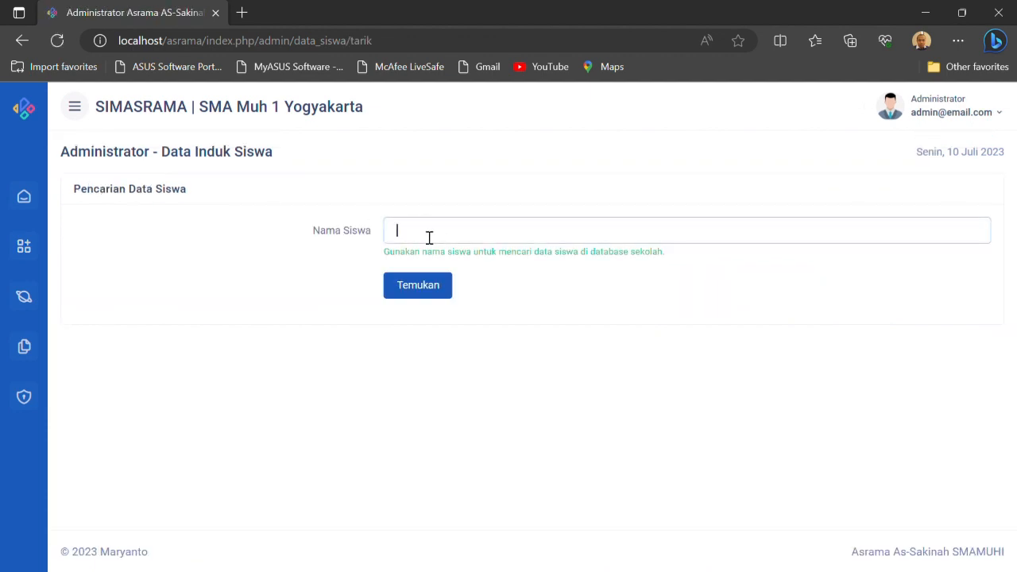
key(Return)
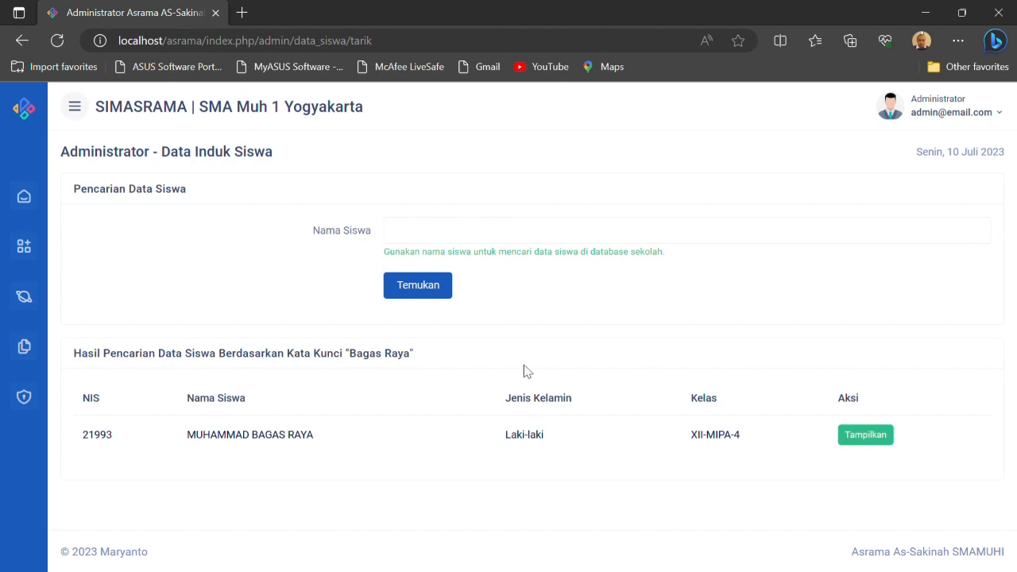
Display the found student's details and save the prefilled record to Data Induk Siswa
click(883, 443)
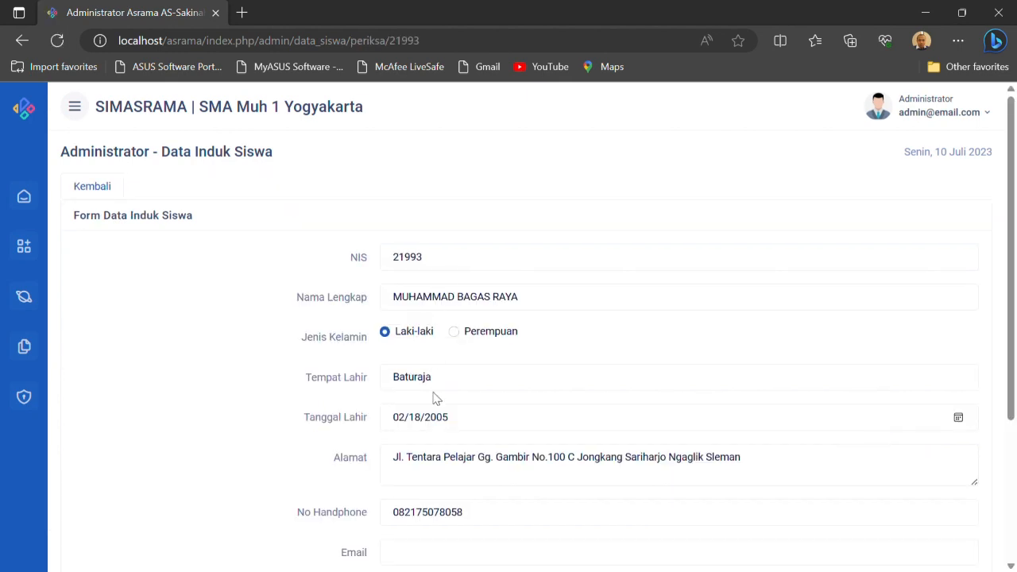
scroll(438, 399, down, 3)
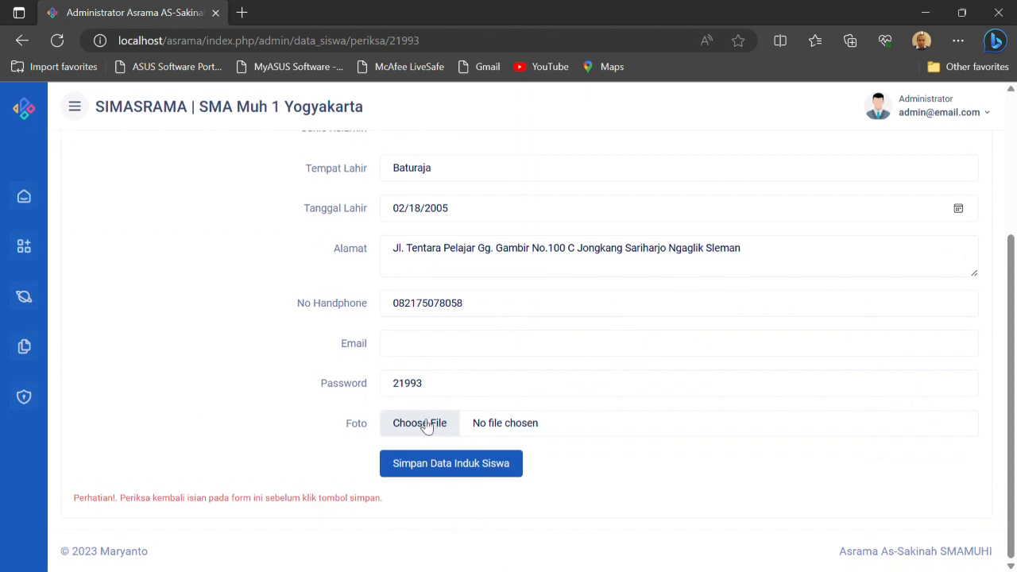
click(427, 472)
Check the Rekap Data Induk Siswa table for the newly saved student
scroll(262, 374, down, 2)
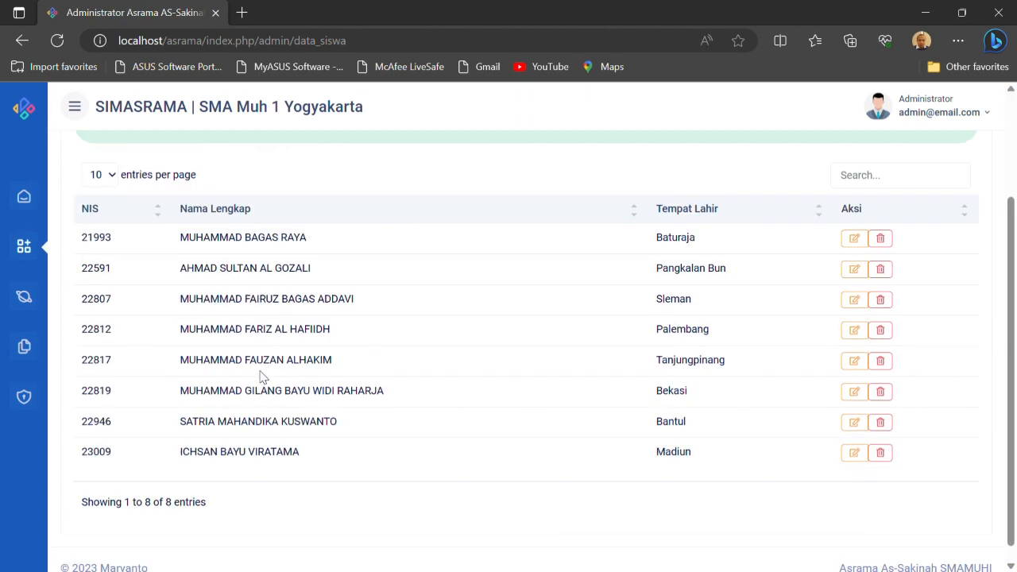
drag(246, 243, 310, 245)
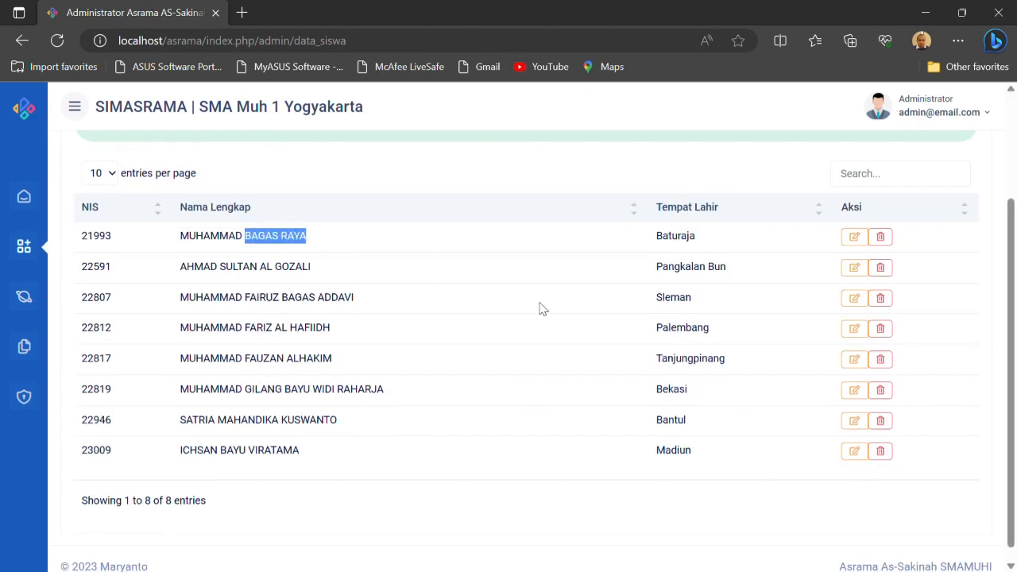
scroll(583, 325, up, 2)
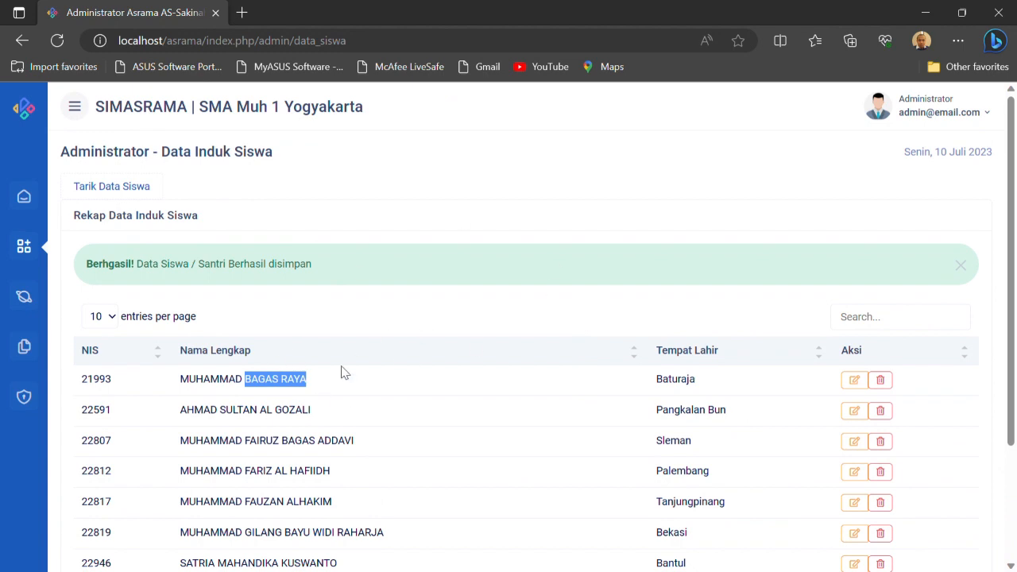
scroll(343, 372, down, 1)
click(412, 268)
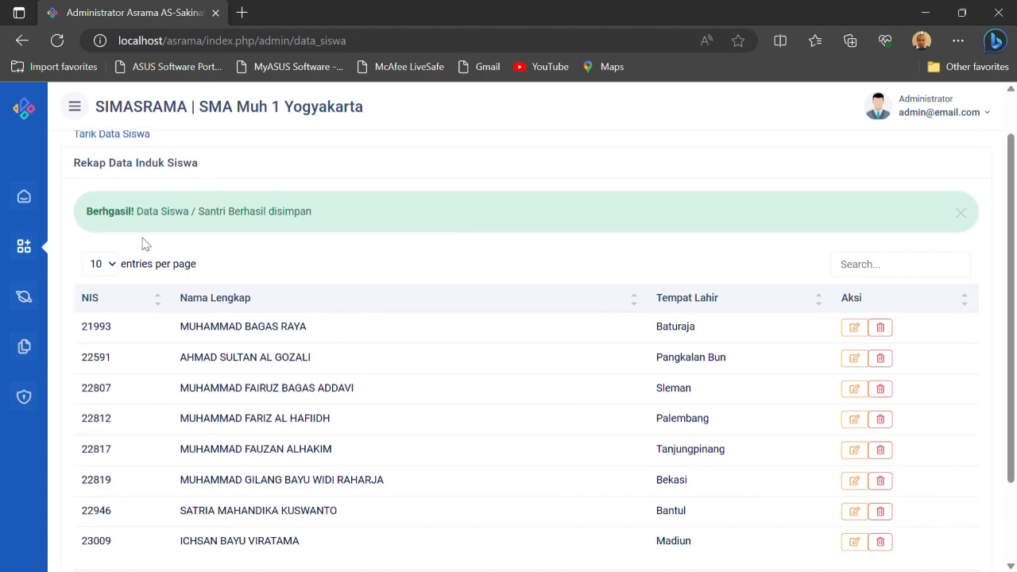
Open the Kelas list and examine the add-class form's Tahun Ajaran, Tingkat Kelas, Nama Kelas, Pamong and Keterangan fields, closing it unsaved
click(23, 247)
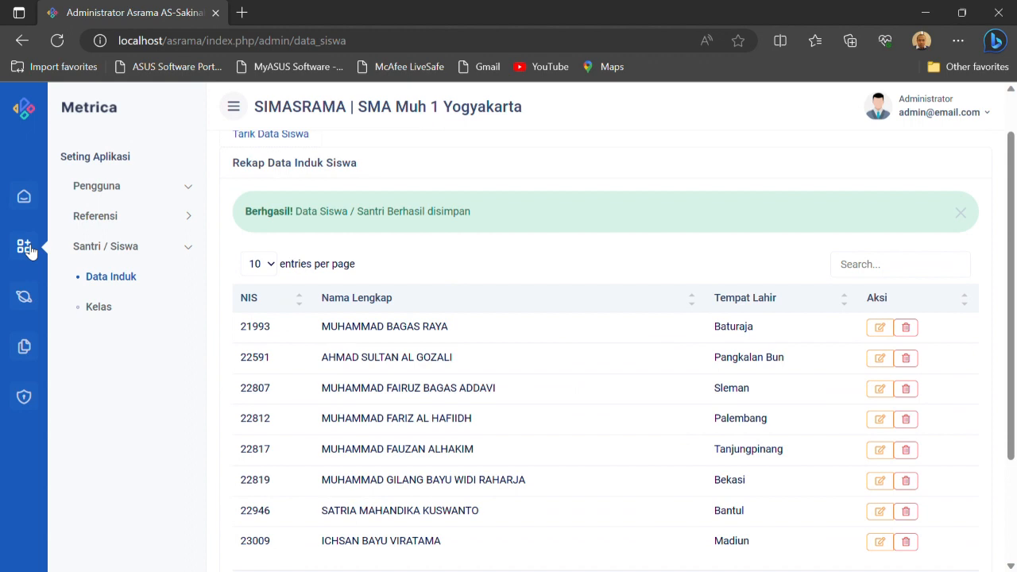
click(105, 310)
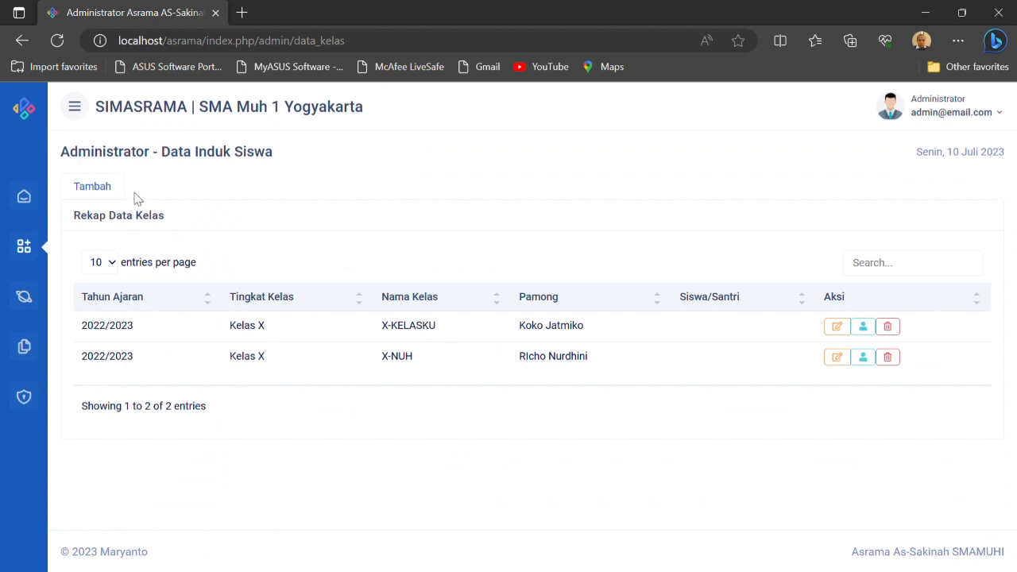
click(94, 186)
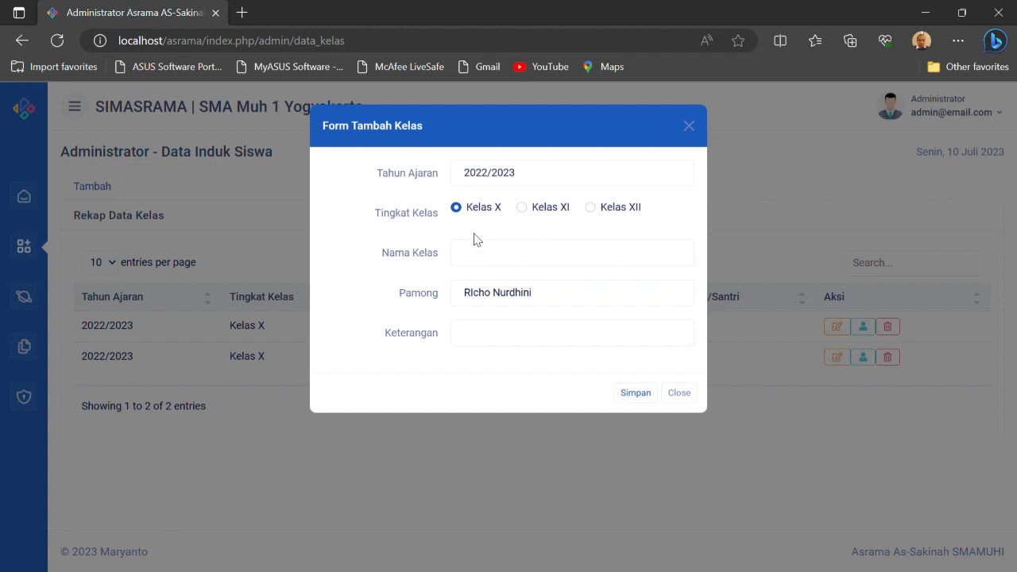
click(491, 297)
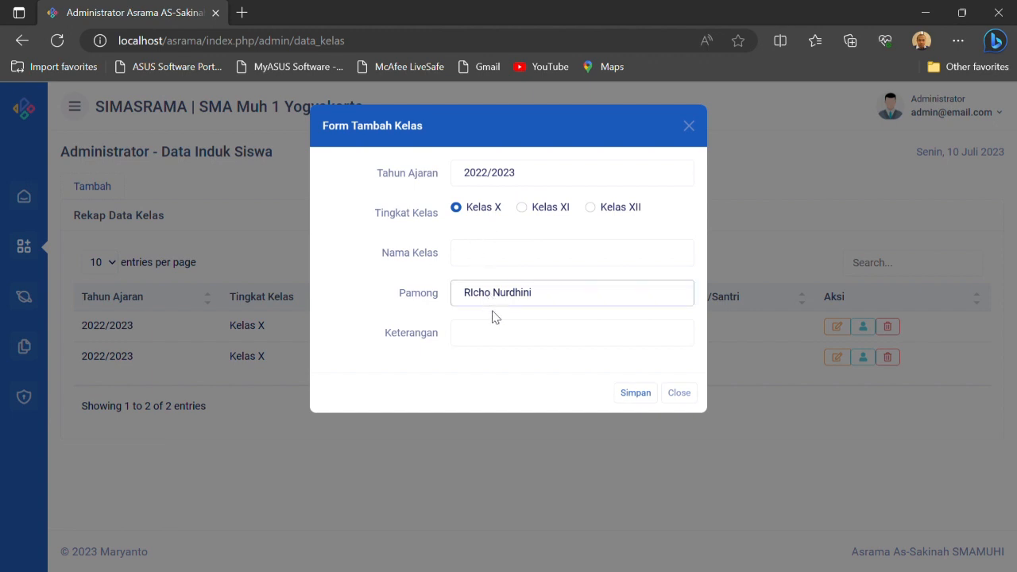
click(491, 346)
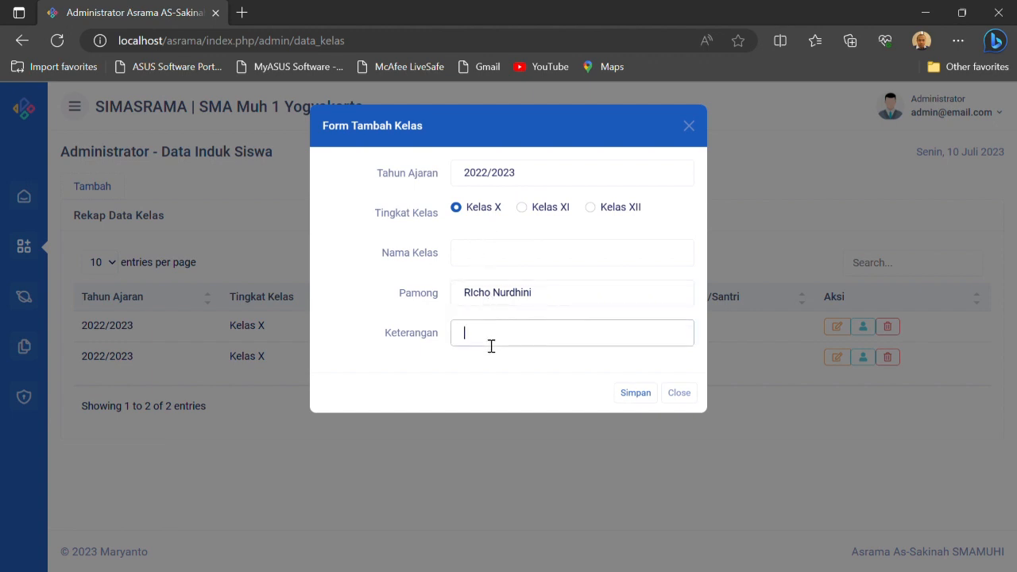
click(420, 368)
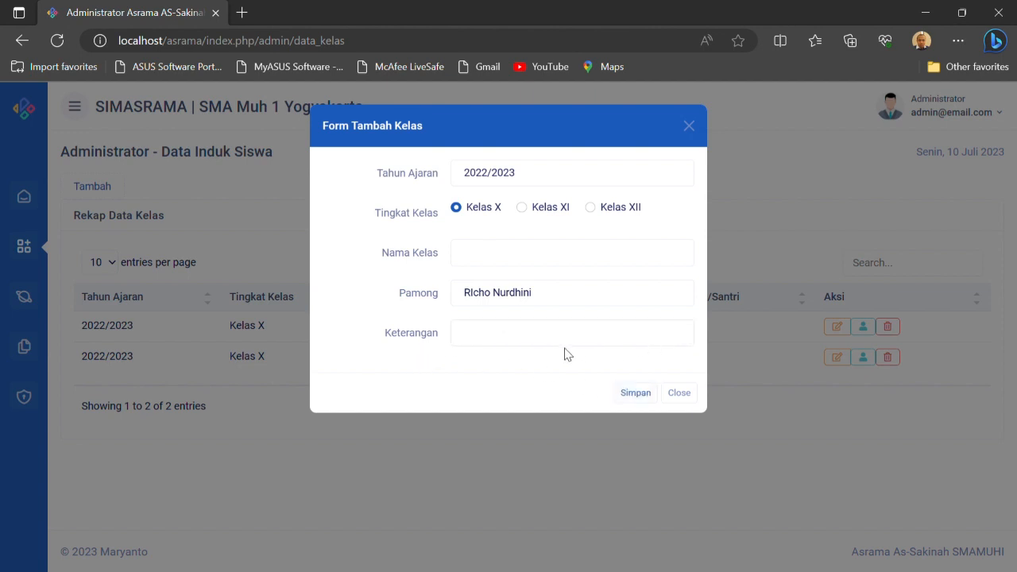
click(677, 394)
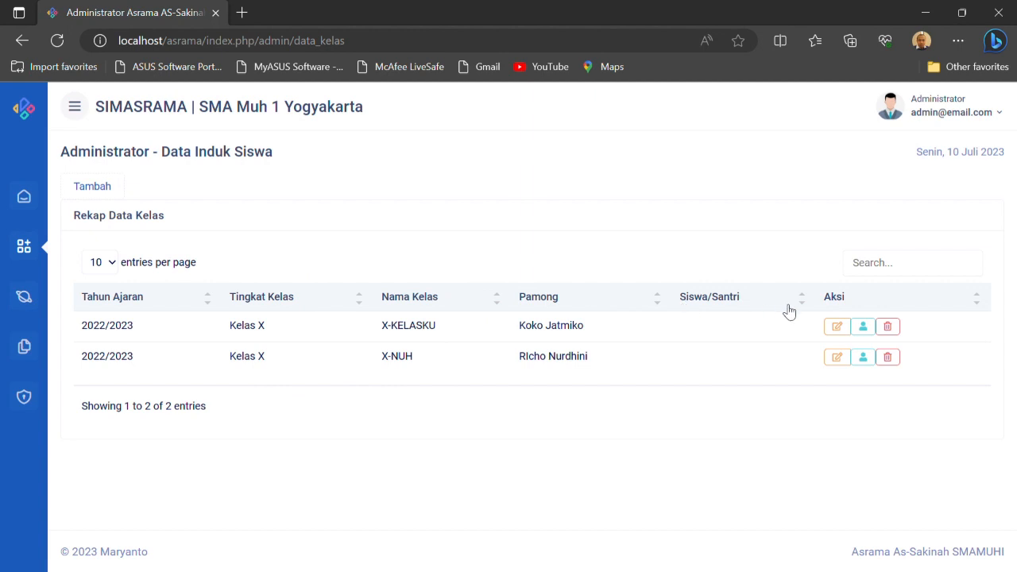
Add the newly registered student to class X-KELASKU for Tahun Ajaran 2022/2023 and save the membership
click(873, 330)
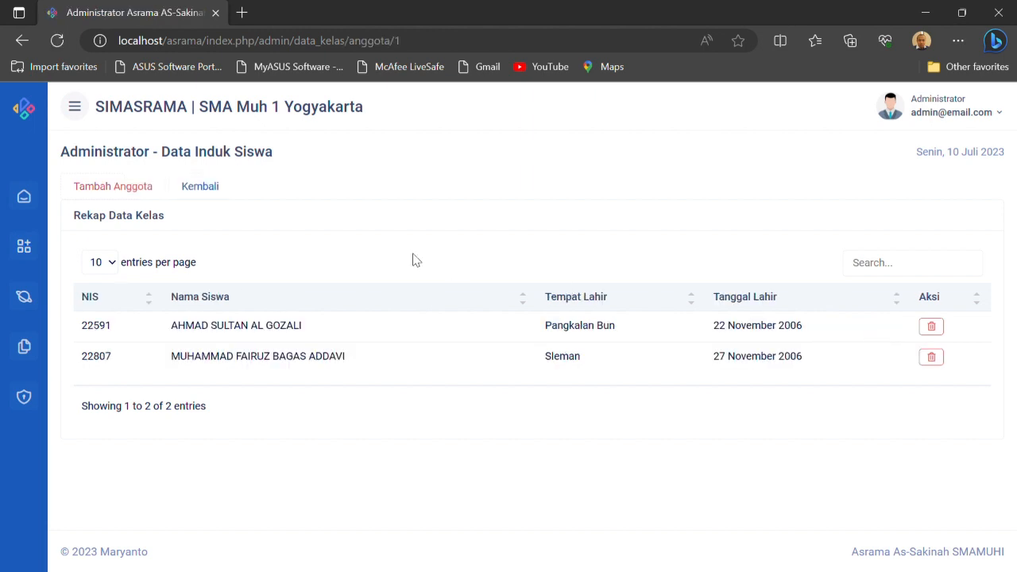
click(128, 191)
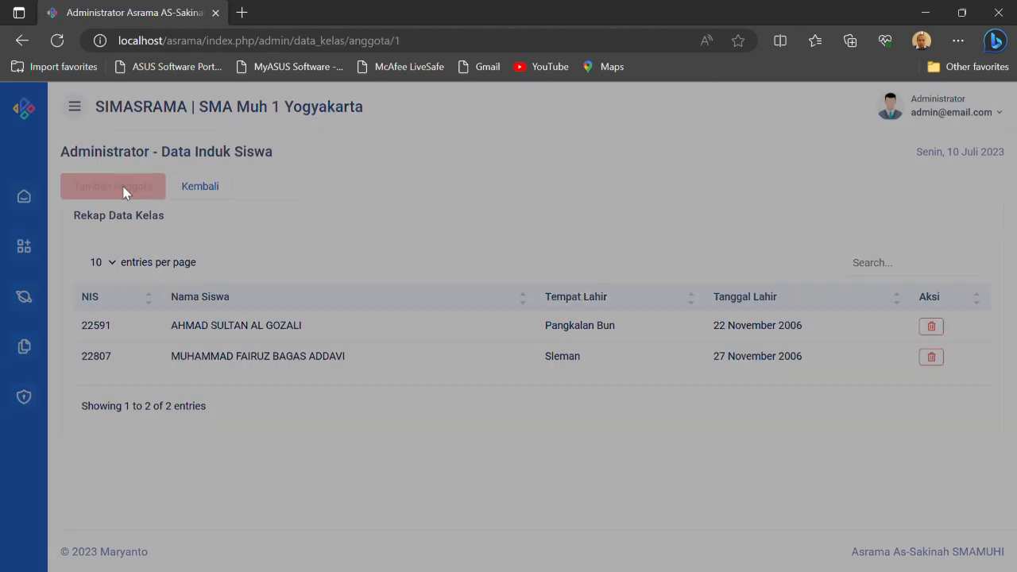
click(600, 263)
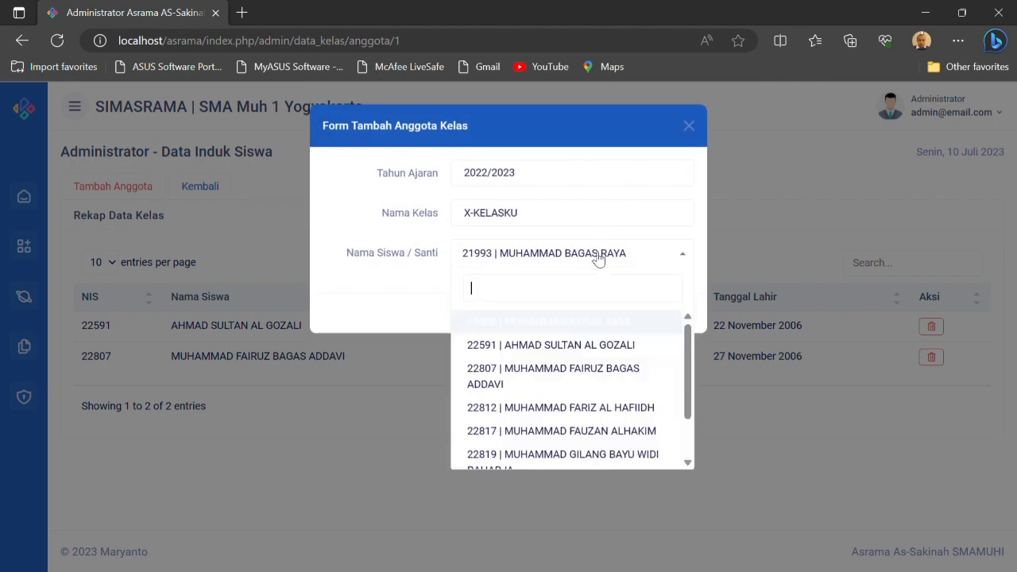
click(578, 347)
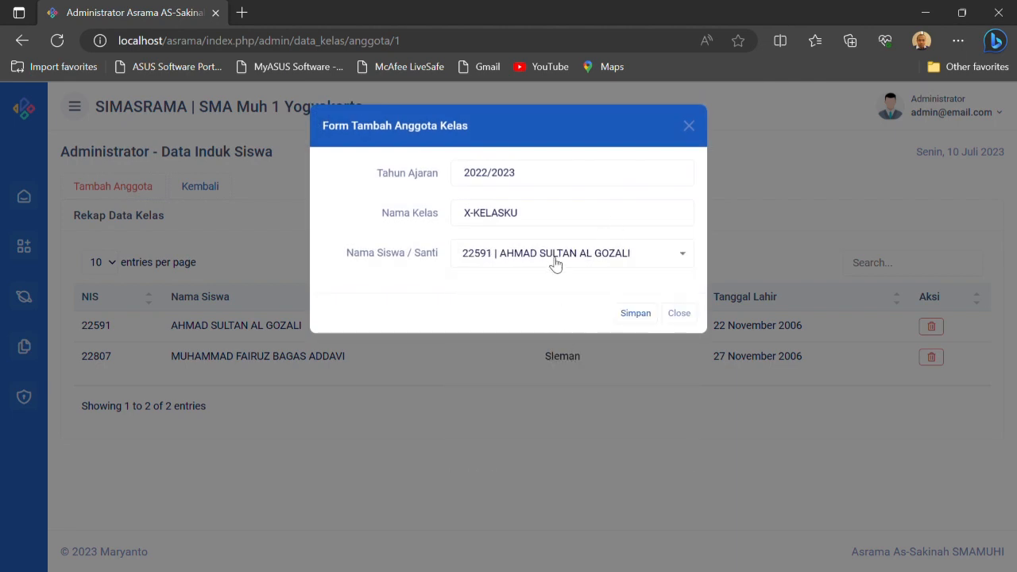
click(555, 258)
click(524, 325)
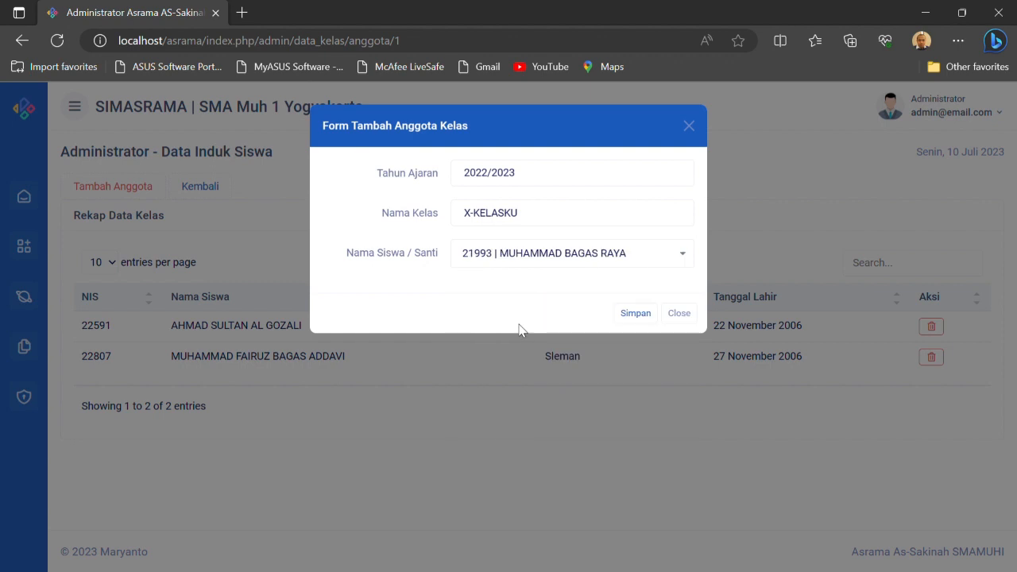
click(635, 313)
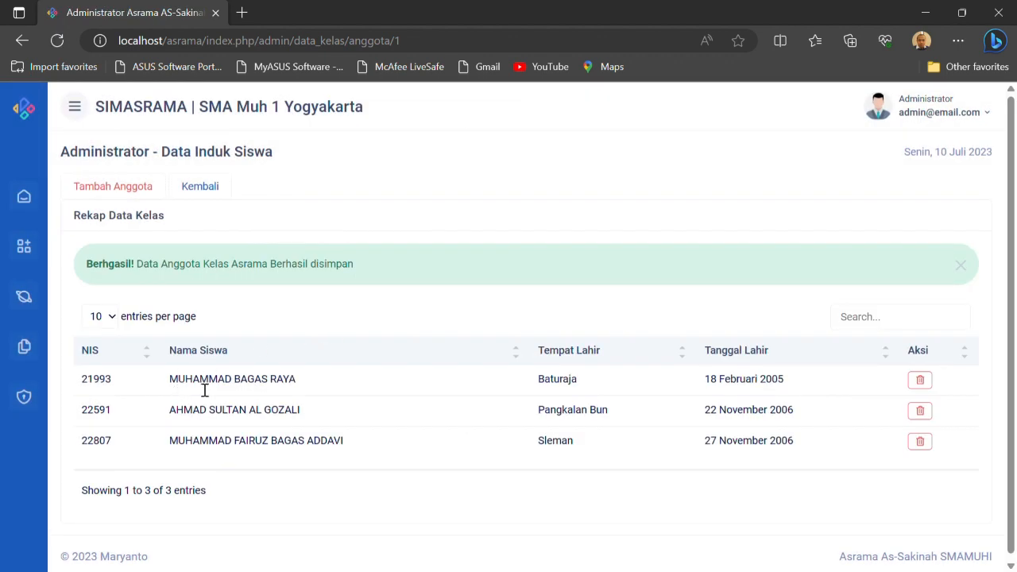
Return to the Kelas list under Santri / Siswa and look over the Seting Aplikasi groups
click(24, 248)
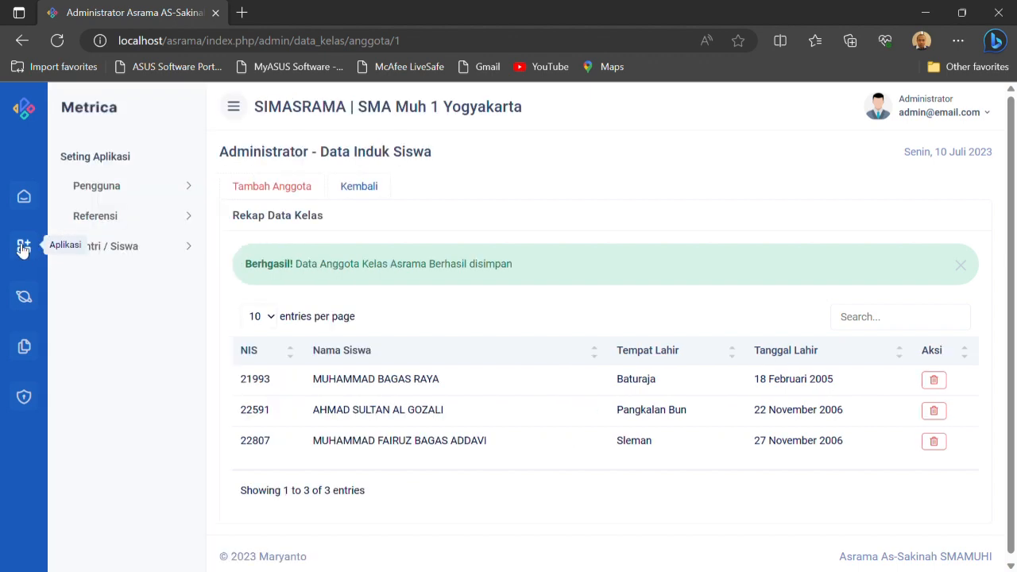
click(119, 253)
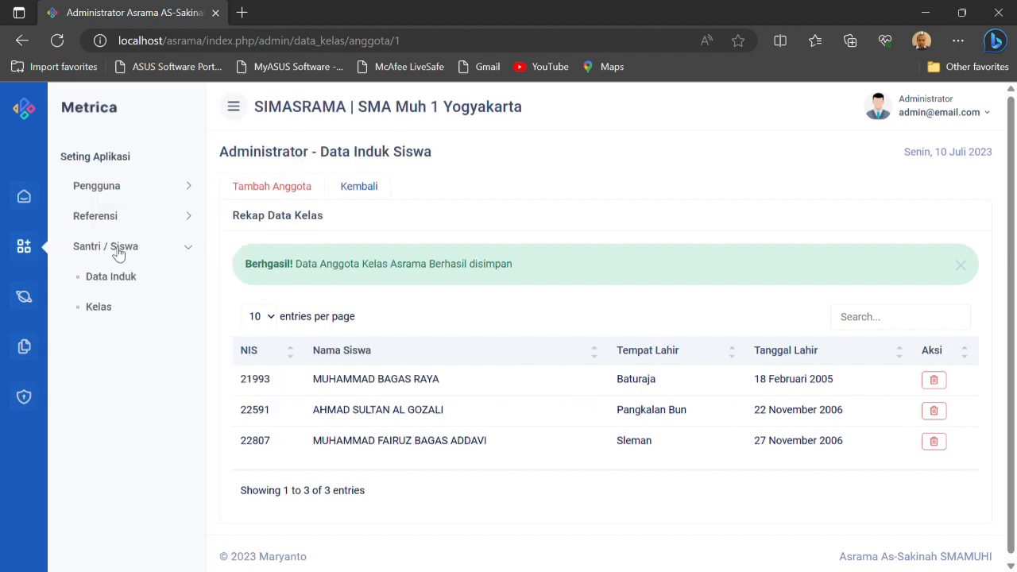
click(112, 307)
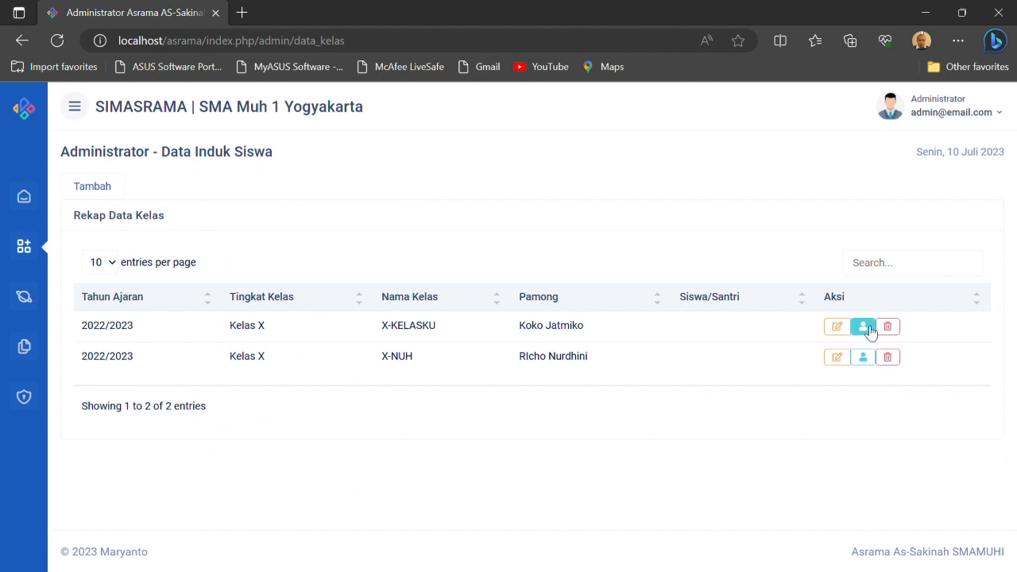
click(24, 248)
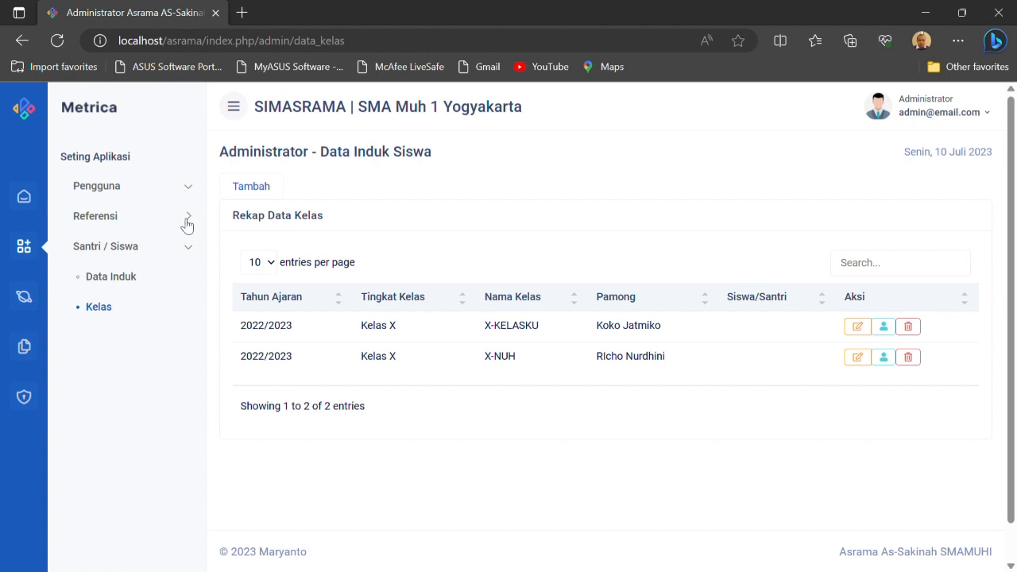
Open the Ijin Umum records of Ijin Siswa in the Kelola Data section
click(28, 298)
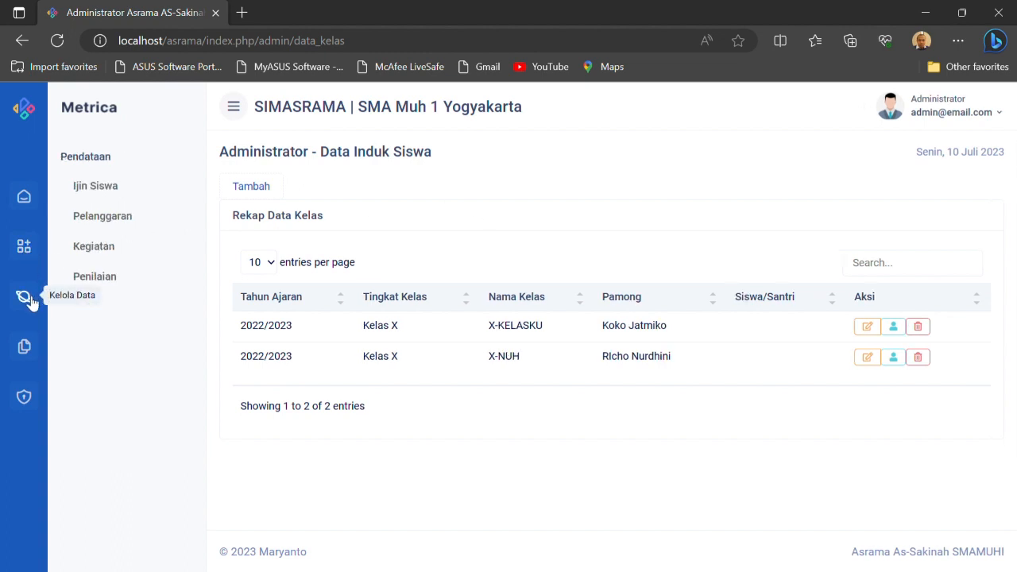
click(120, 194)
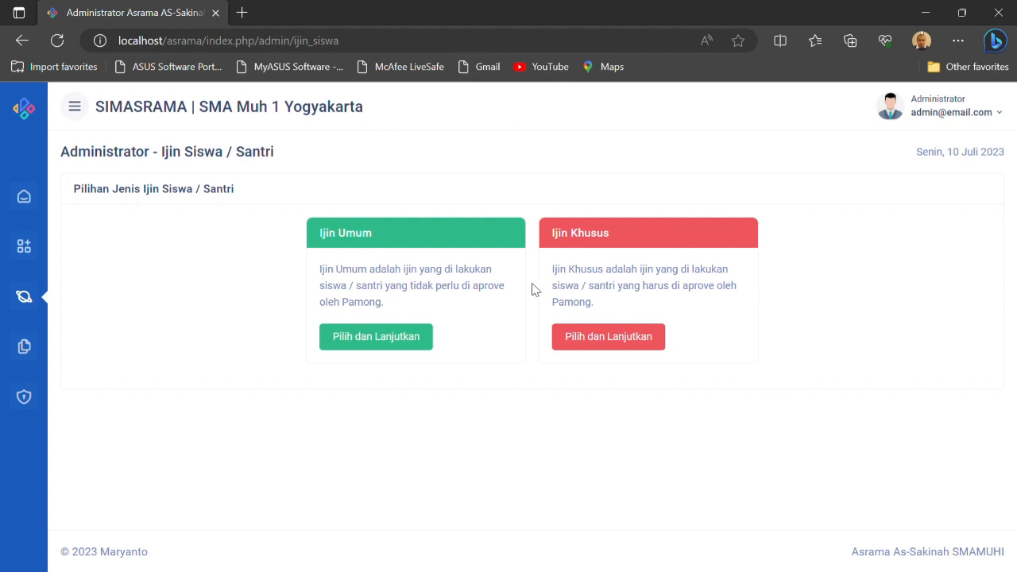
click(380, 340)
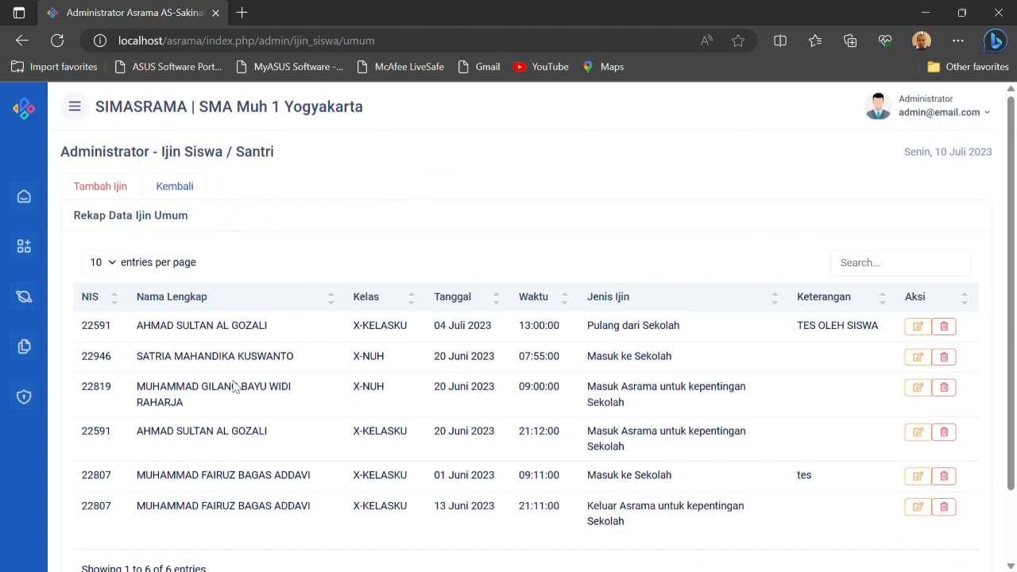
Start a general permit for the newly added X-KELASKU student with Jenis Ijin Keluar Asrama untuk kepentingan Sekolah
click(123, 193)
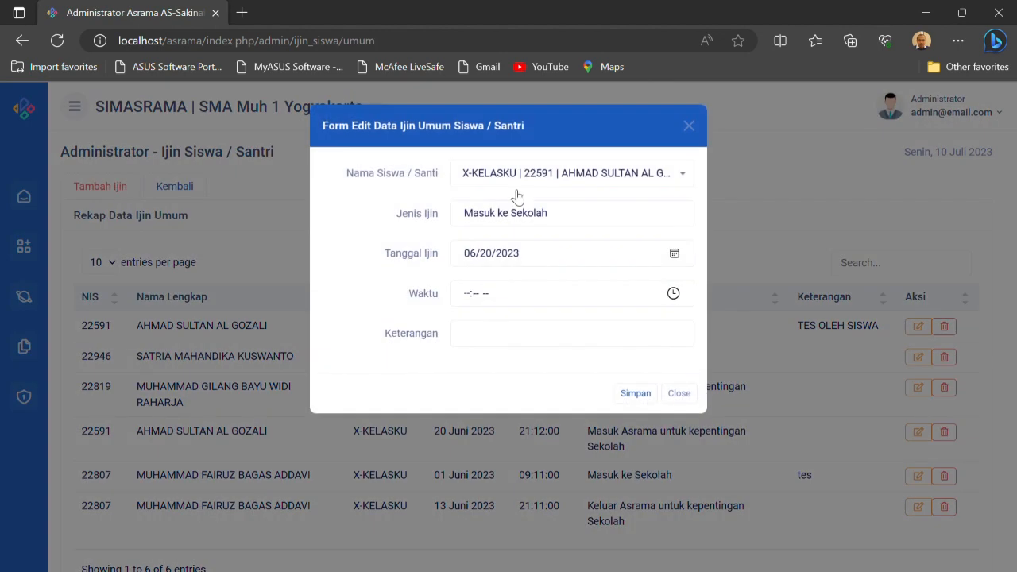
click(587, 182)
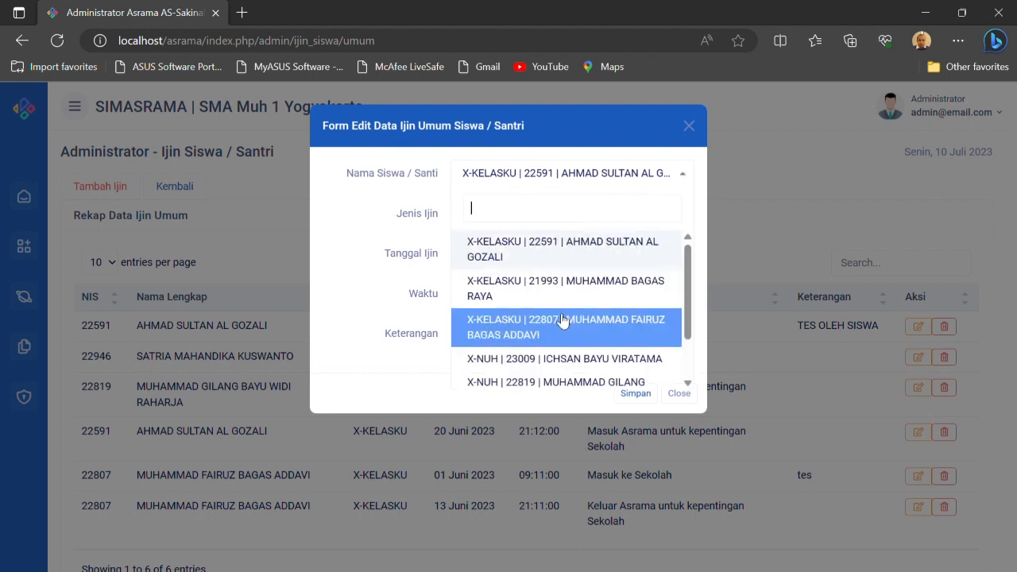
click(532, 292)
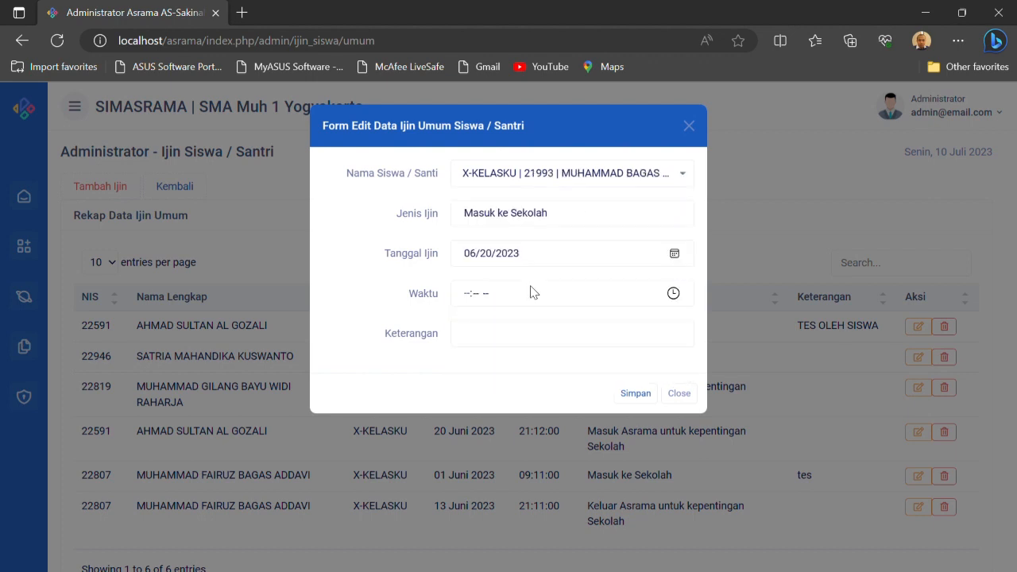
click(556, 217)
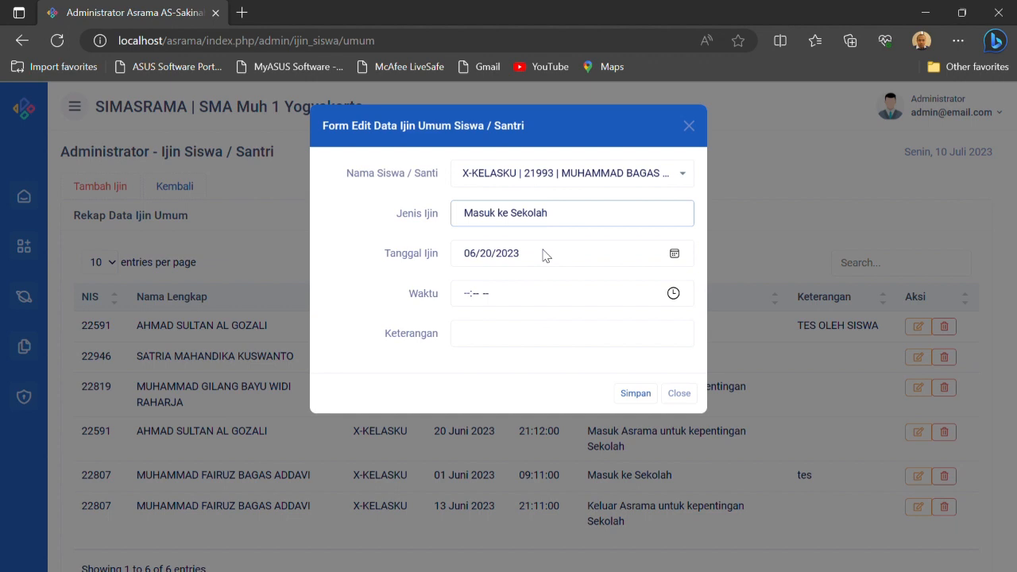
key(Down)
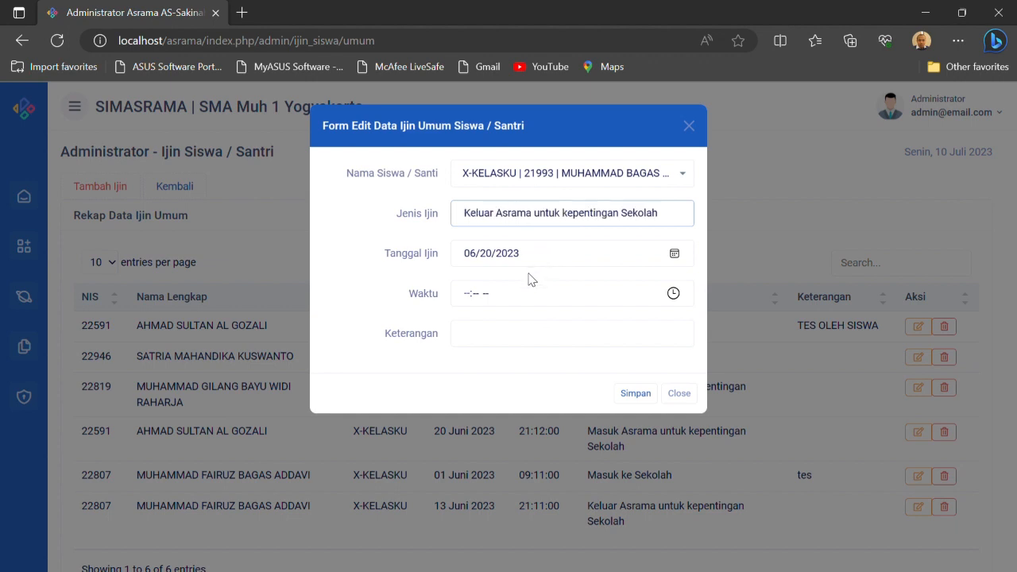
key(Tab)
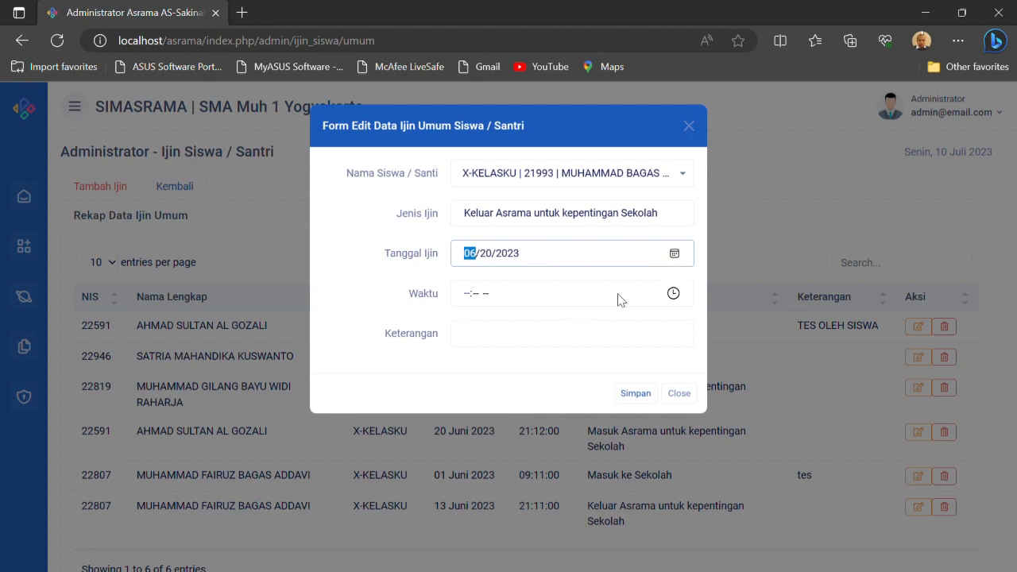
Set the general permit's Waktu to 07:08 PM and Keterangan to "tes", and save it
click(672, 294)
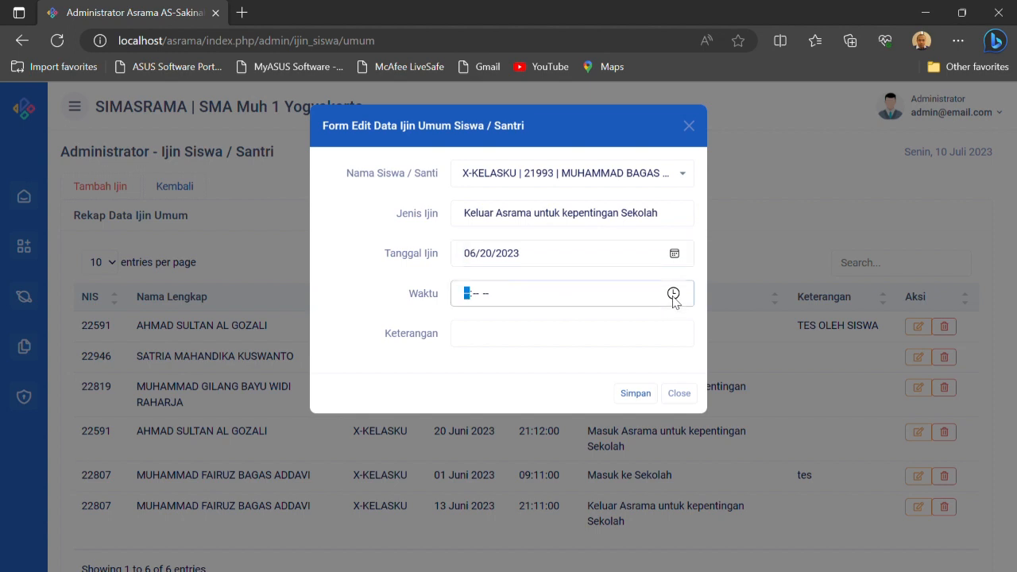
click(521, 353)
click(674, 350)
click(355, 379)
click(517, 335)
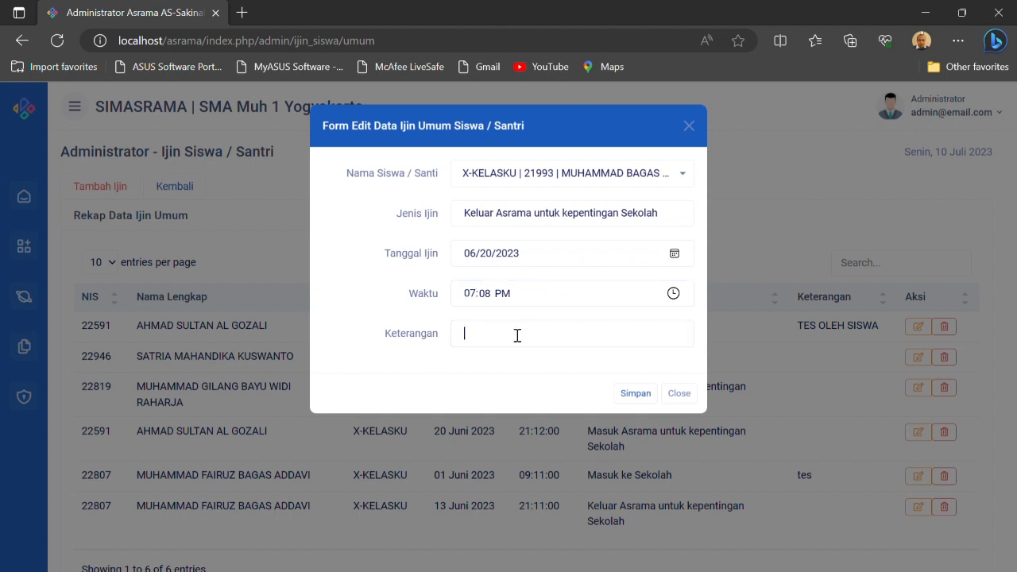
text(tes)
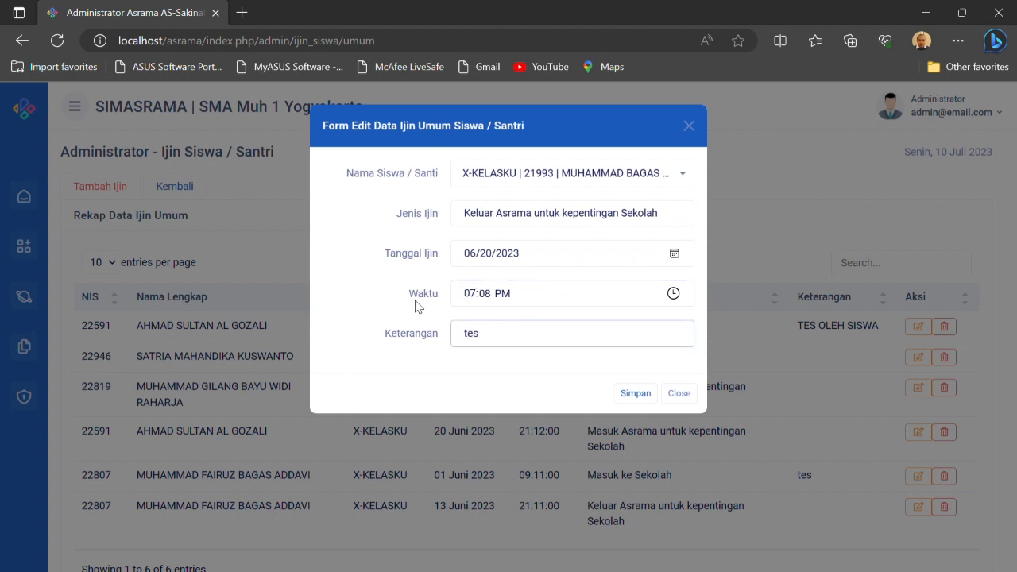
click(640, 395)
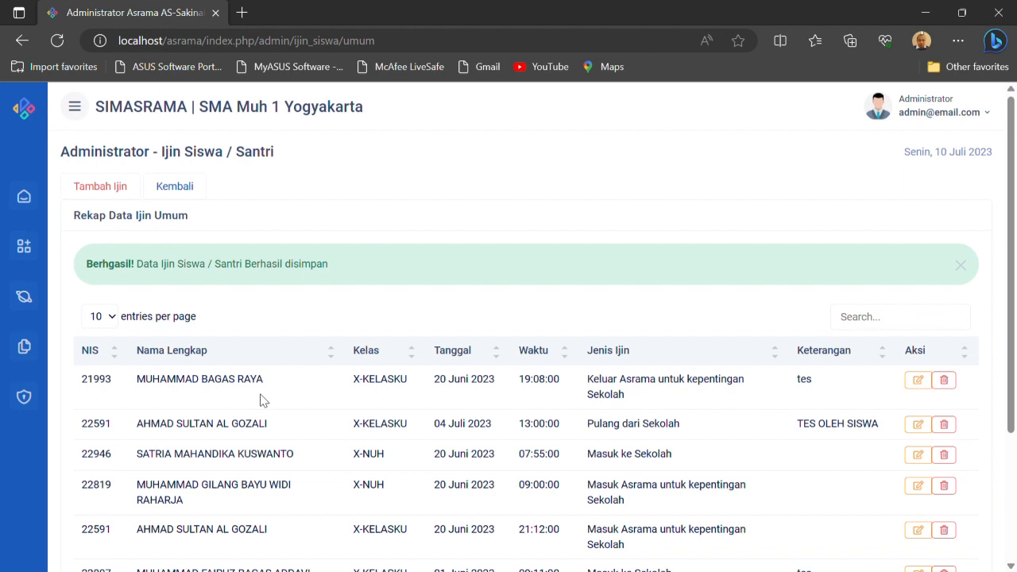
Switch to Ijin Khusus and start a special permit for the same X-KELASKU student, keeping Jenis Ijin Keluar Asrama untuk Kepentingan Pribadi
click(177, 193)
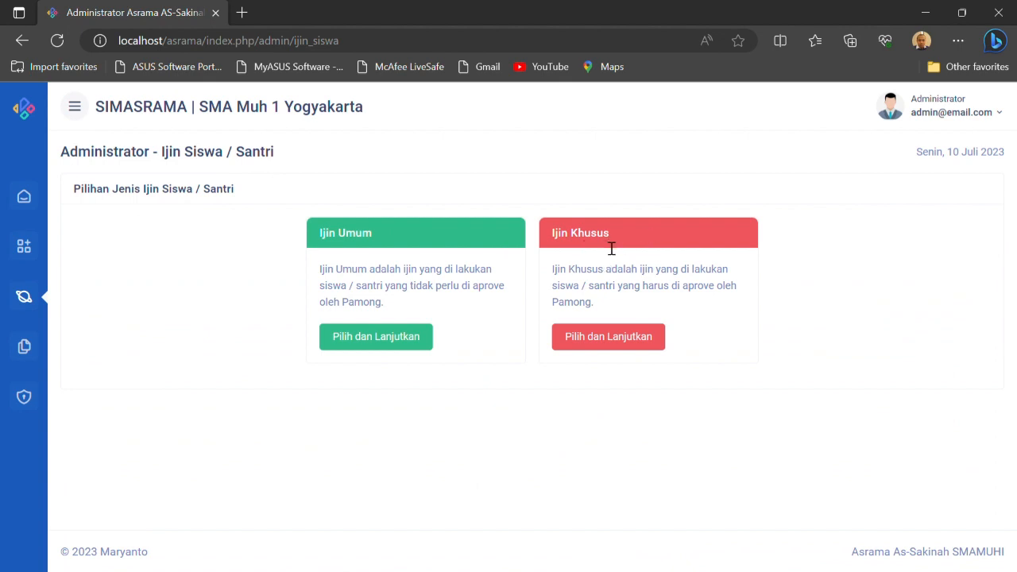
click(624, 351)
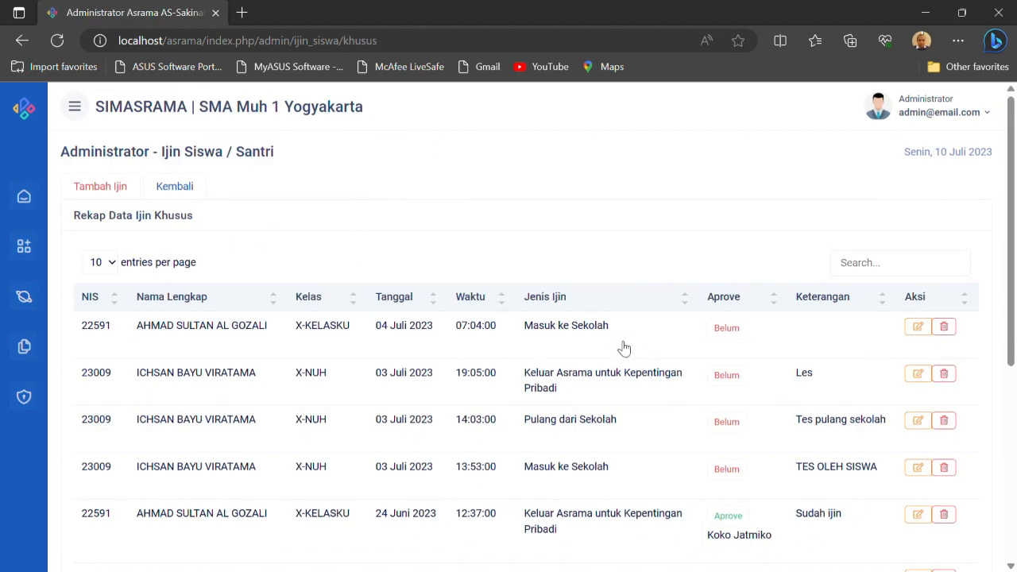
click(116, 194)
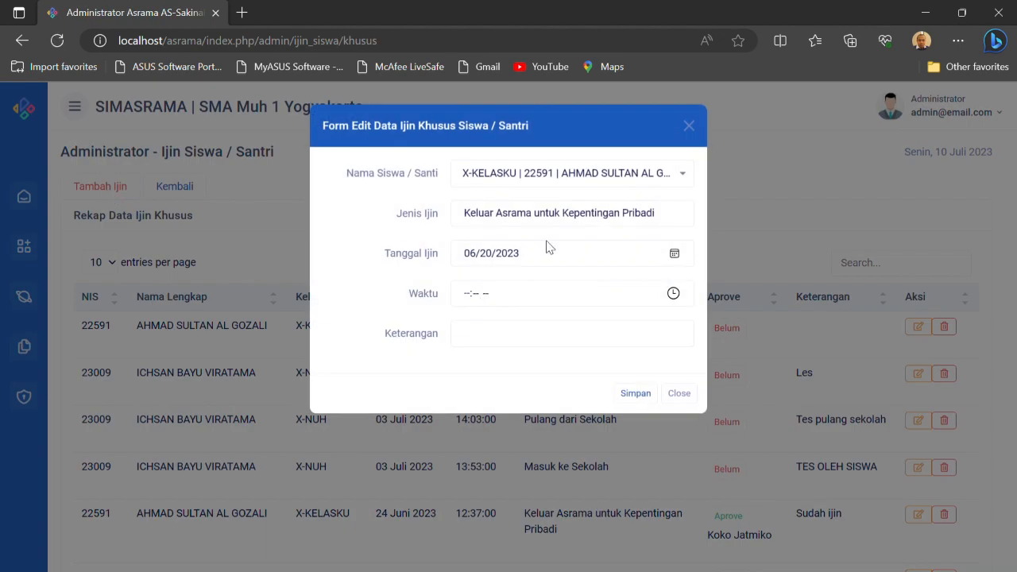
click(638, 176)
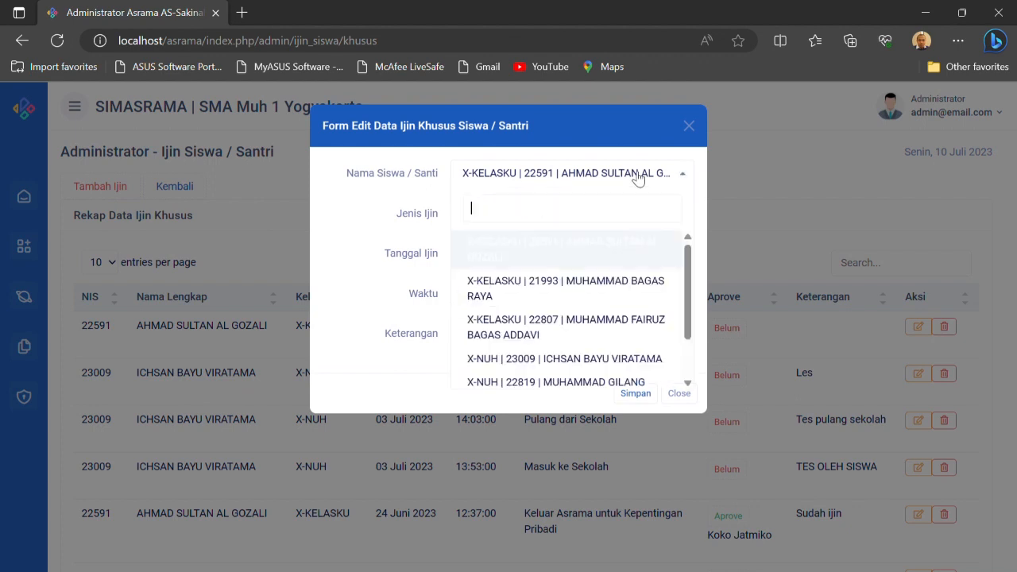
click(613, 289)
click(547, 226)
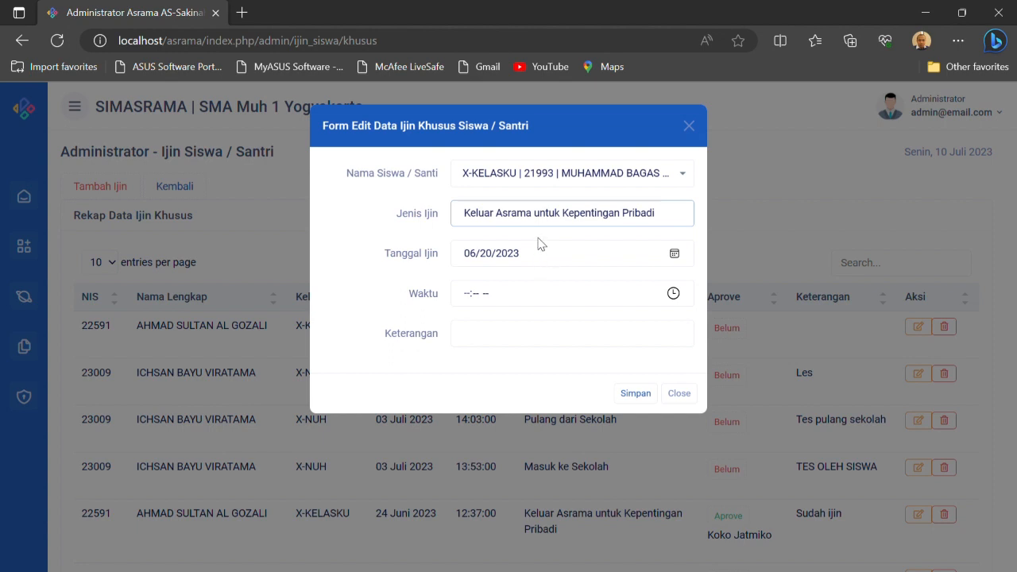
Set the special permit's Tanggal Ijin to 07/10/2023 and Waktu to 07:08 AM
click(673, 255)
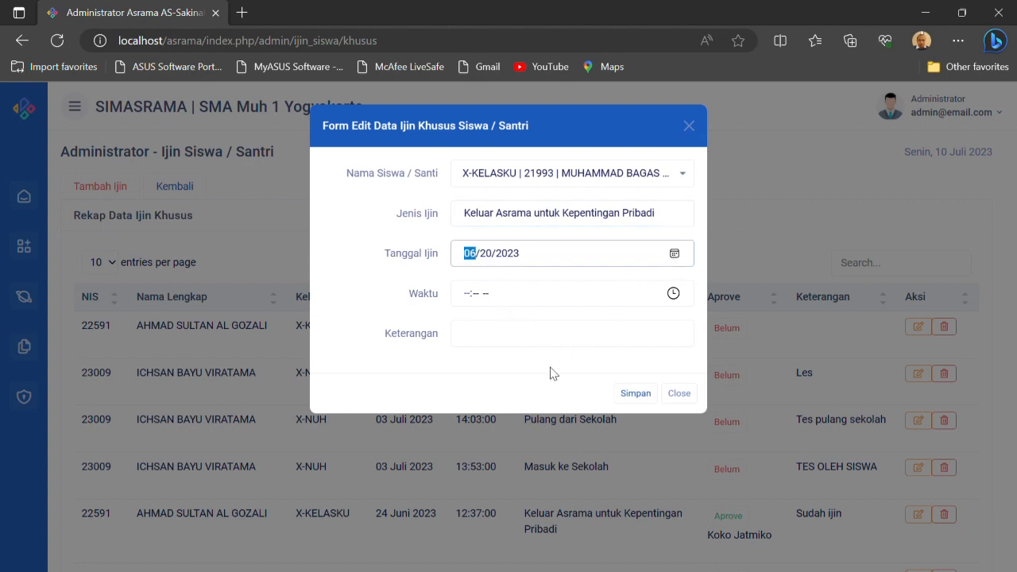
key(Up)
click(672, 292)
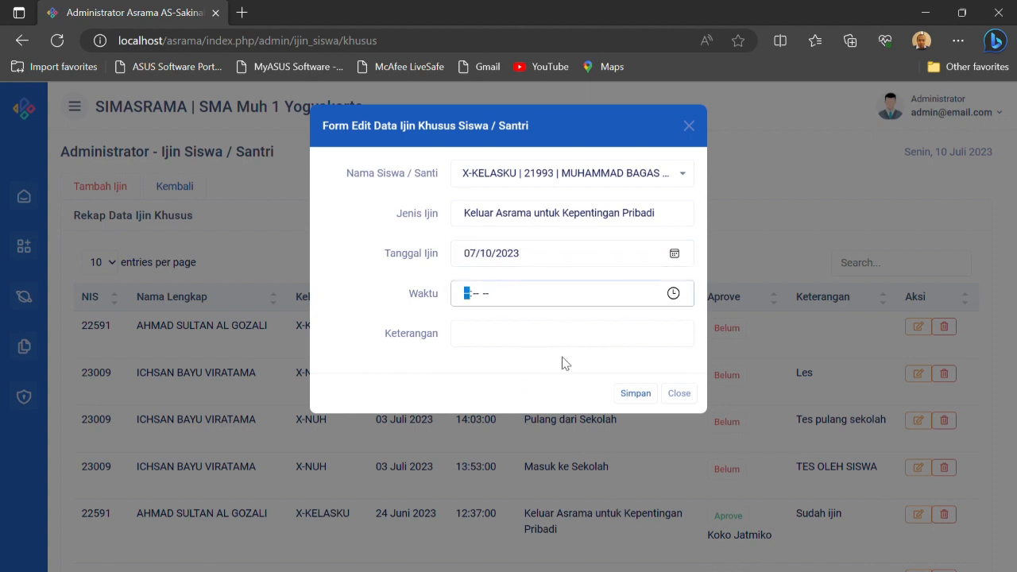
key(Up)
Enter "ada kepentingan keluarga" as the special permit's Keterangan and save it
click(665, 347)
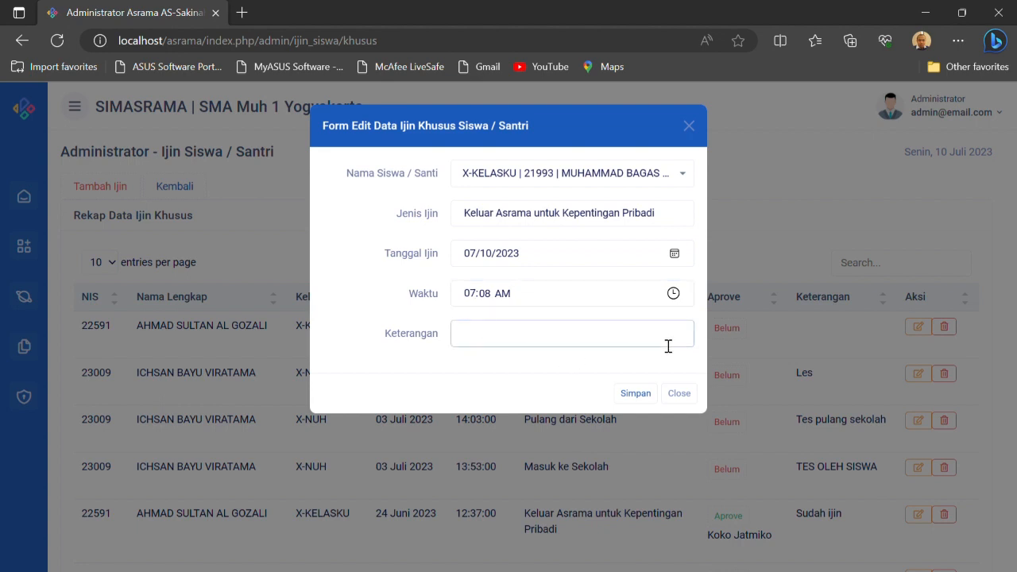
text(ada kepentingan keluarga)
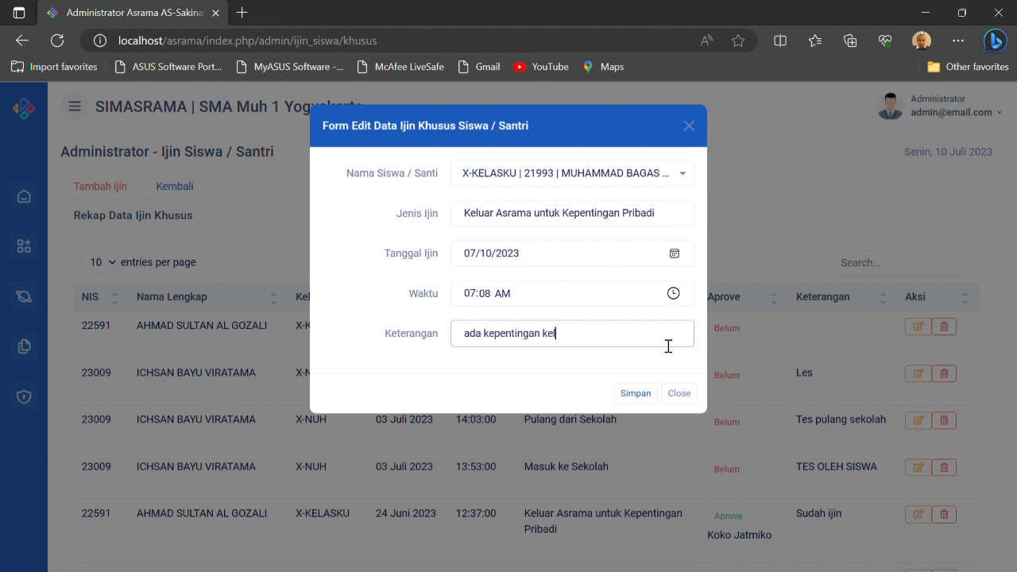
click(648, 397)
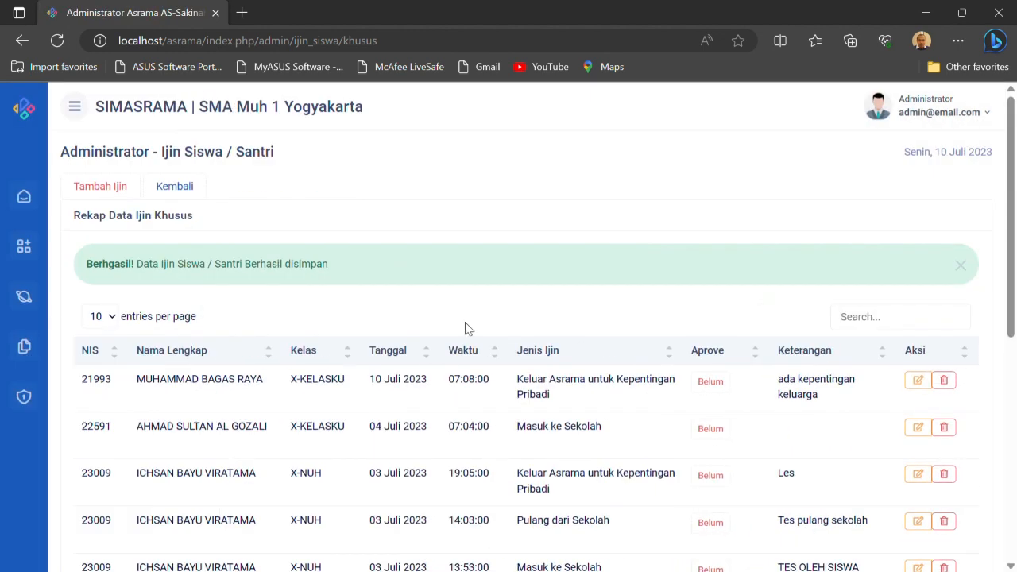
Dismiss the save notice and review the Aprove column in the Rekap Data Ijin Khusus table
click(962, 267)
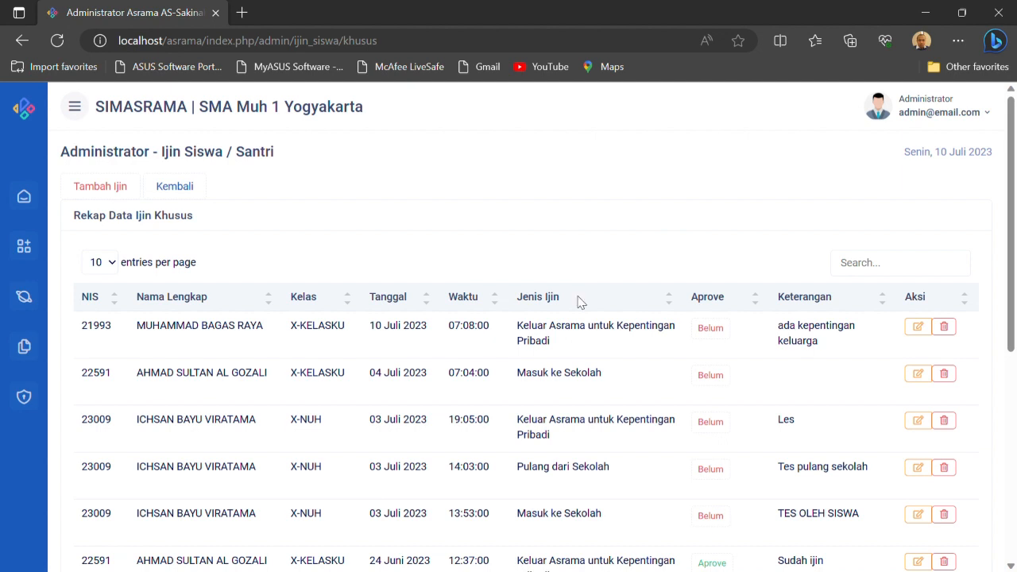
scroll(691, 405, down, 2)
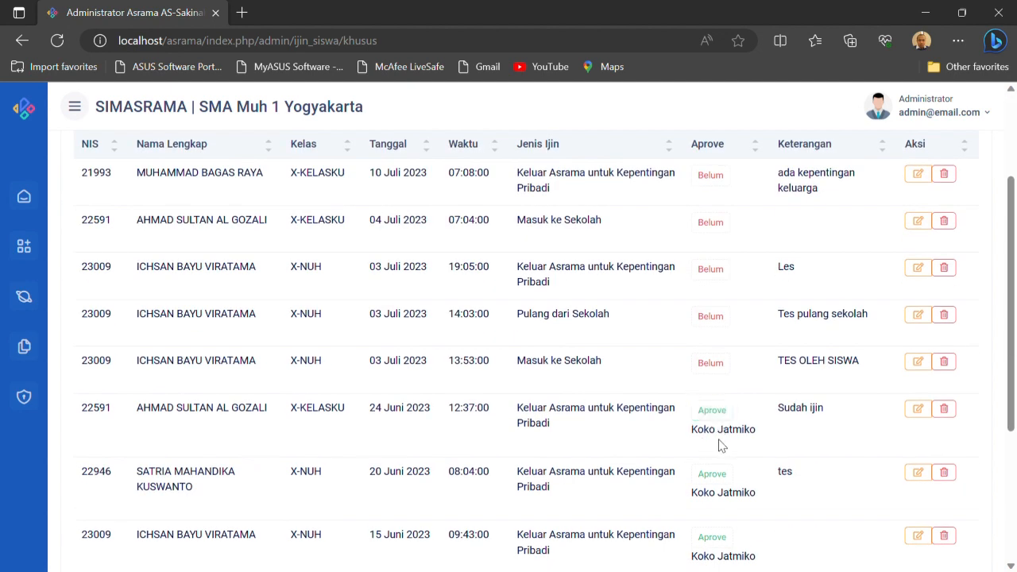
scroll(719, 445, up, 2)
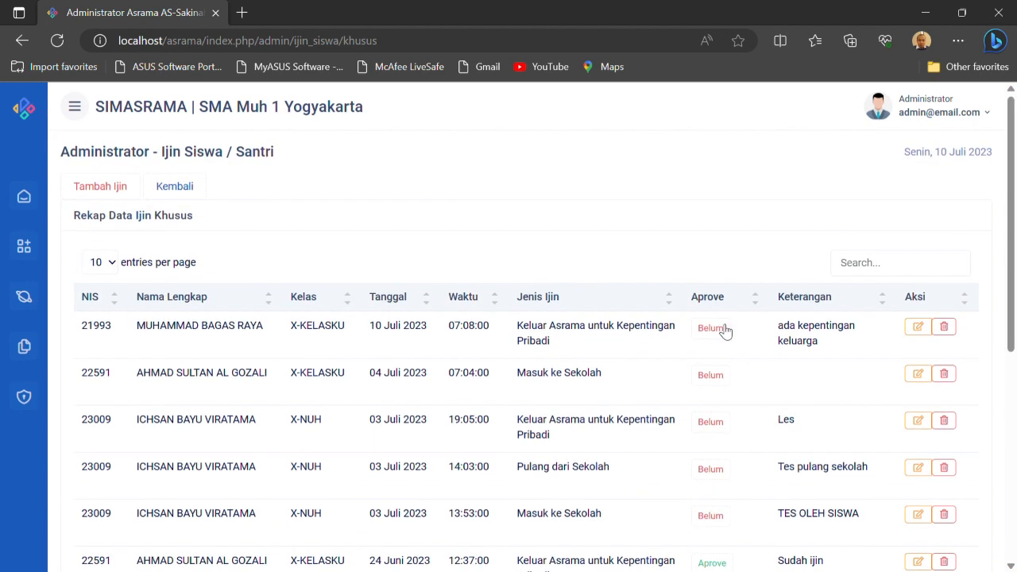
scroll(635, 359, down, 4)
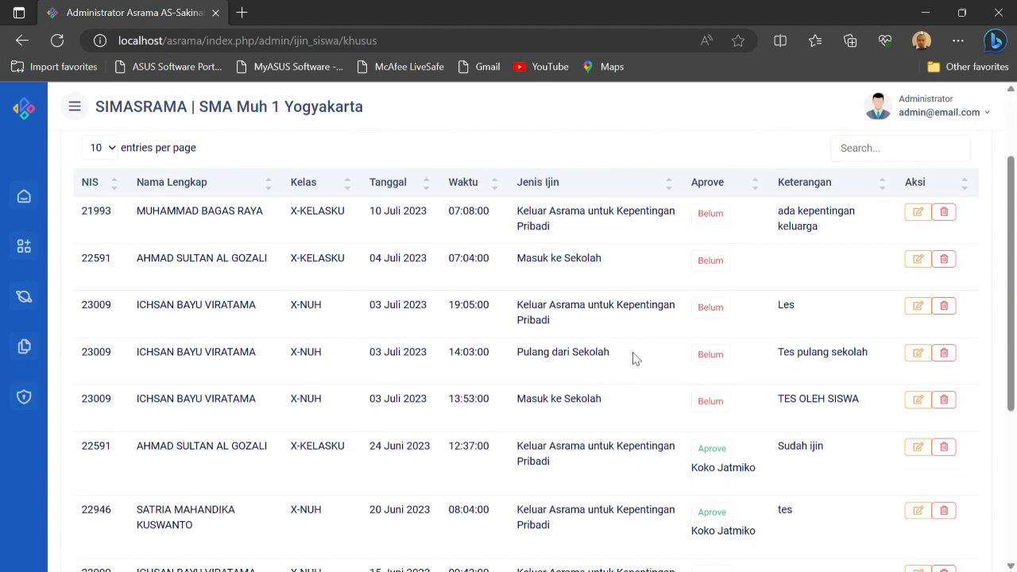
scroll(640, 359, up, 4)
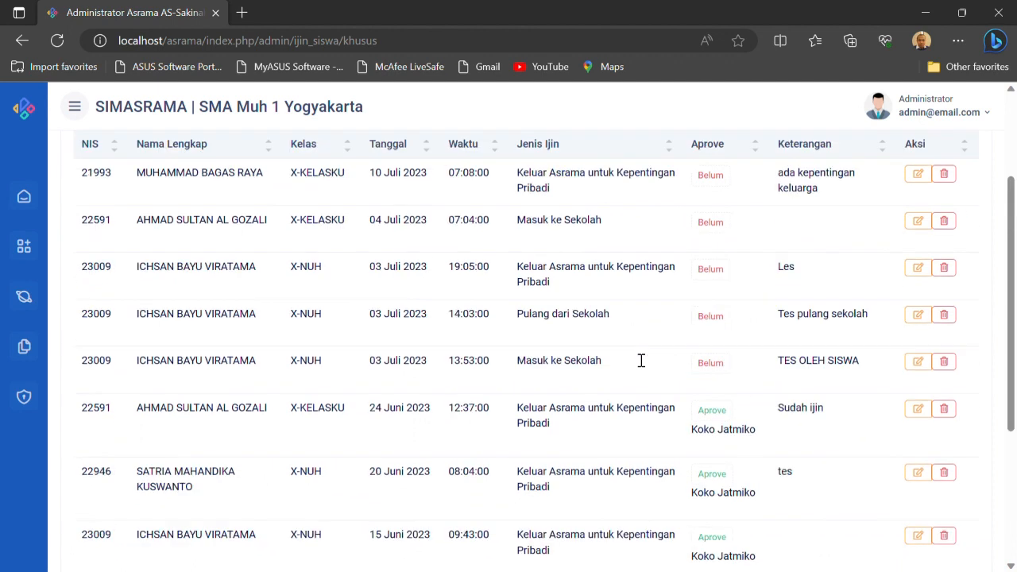
scroll(636, 359, down, 1)
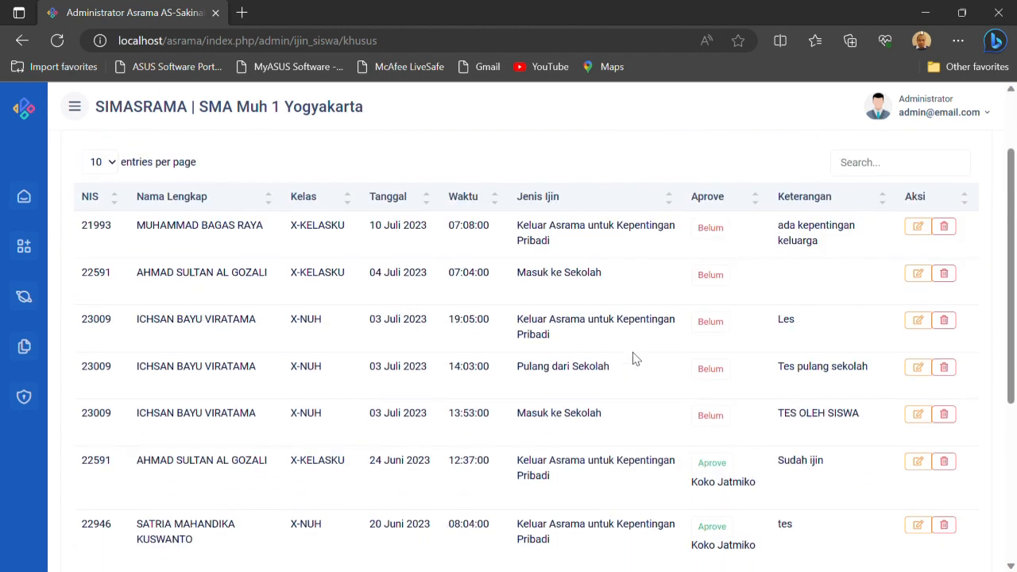
scroll(636, 359, up, 1)
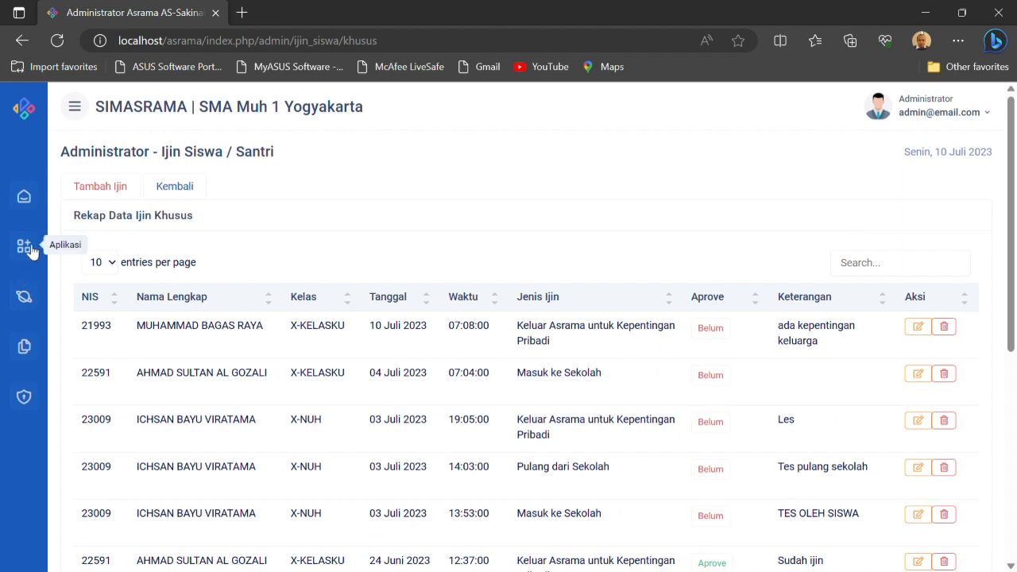
Open Pelanggaran and start a violation record for the last-listed X-NUH student, keeping Jenis Pelanggaran Keluar Asrama tanpa ijin
click(32, 297)
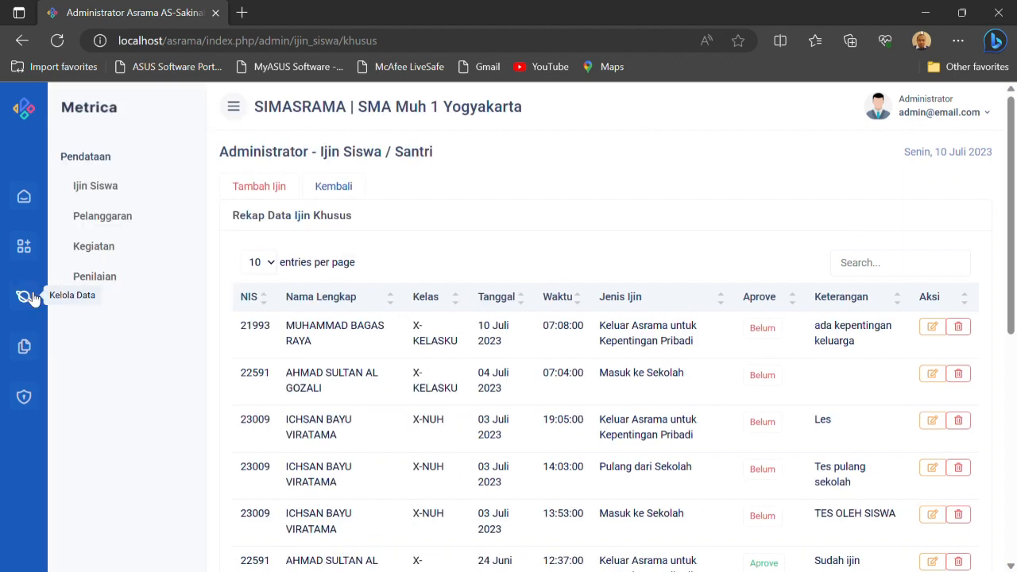
click(89, 225)
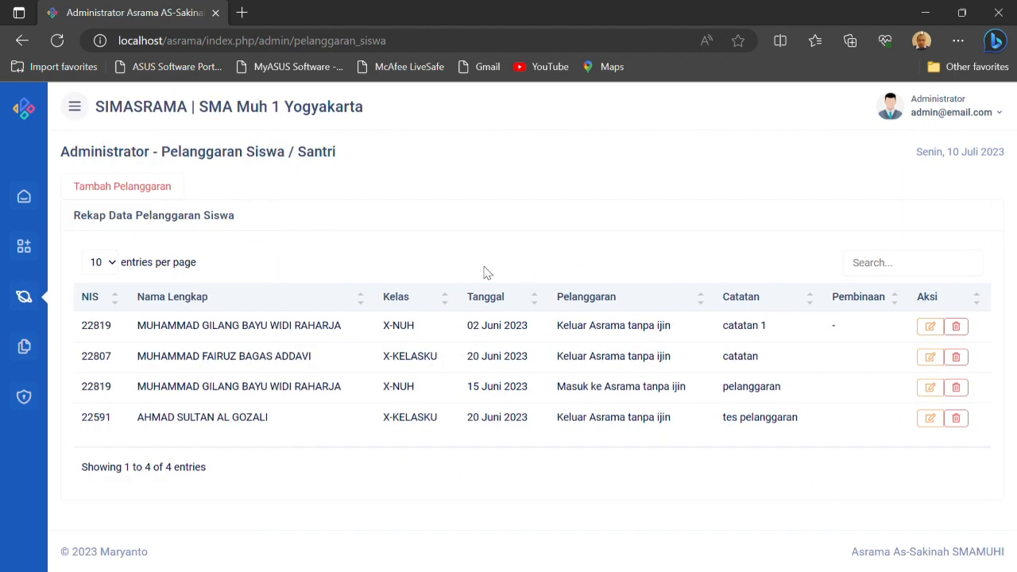
click(158, 189)
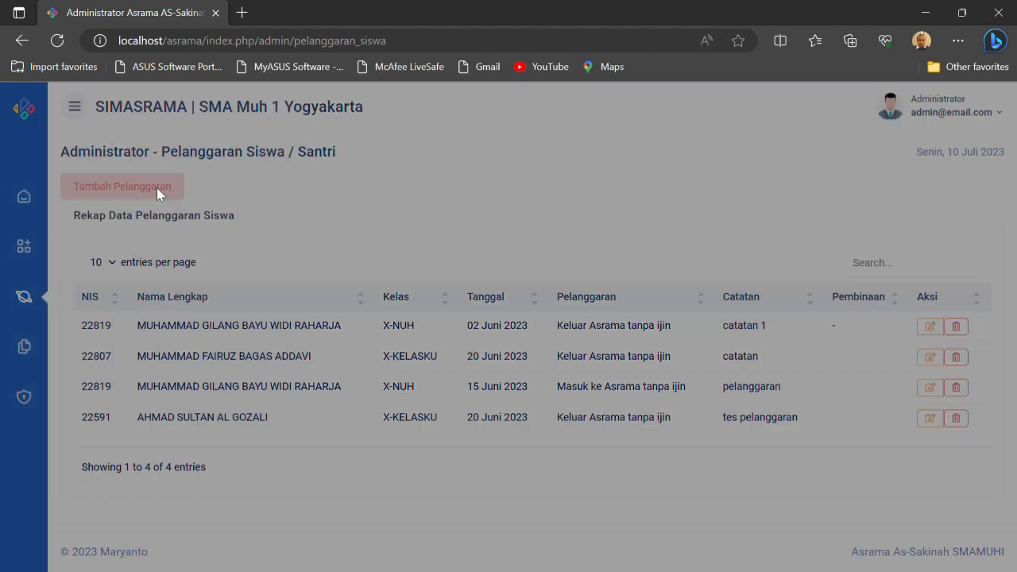
click(643, 179)
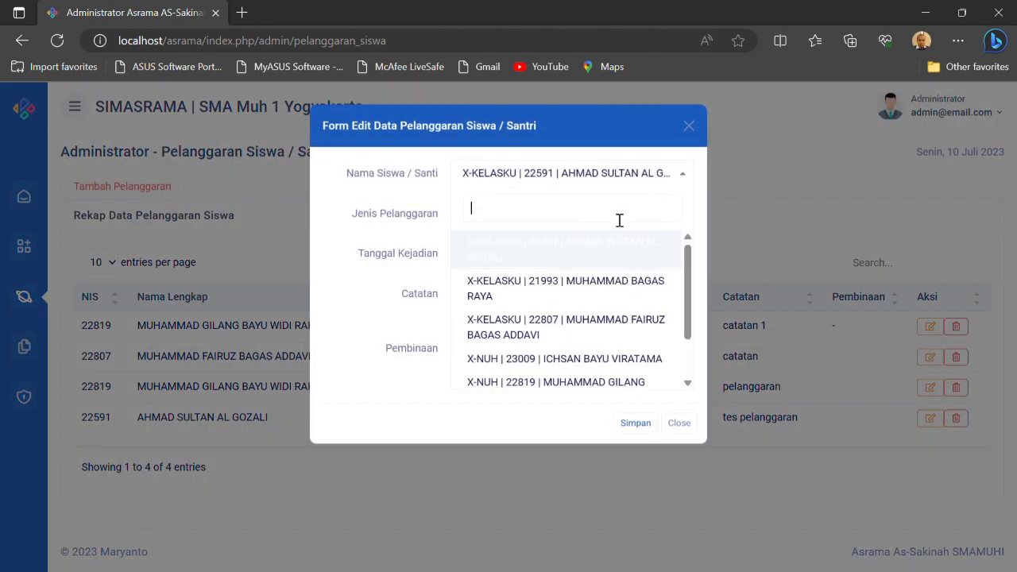
scroll(578, 338, down, 1)
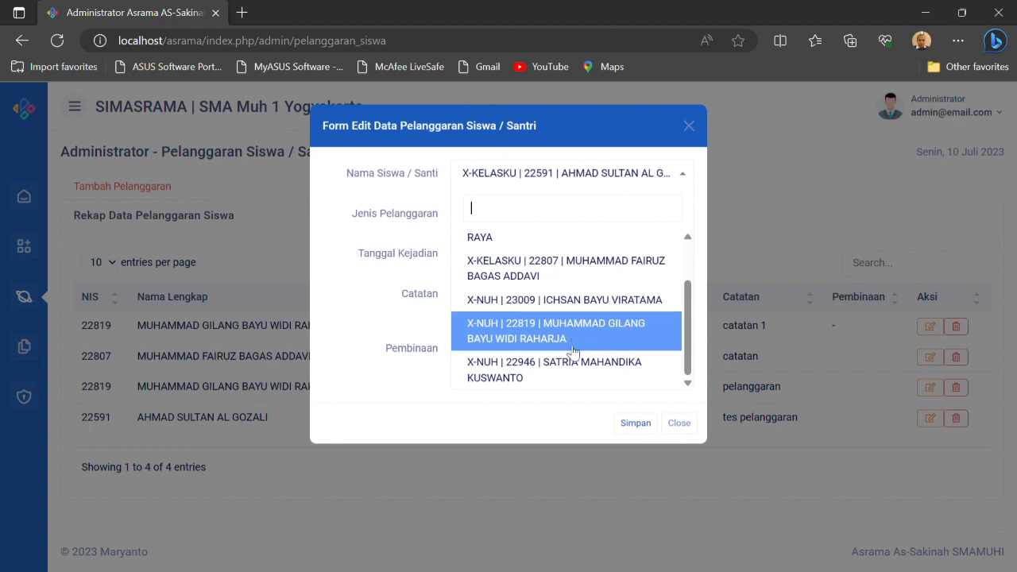
click(568, 366)
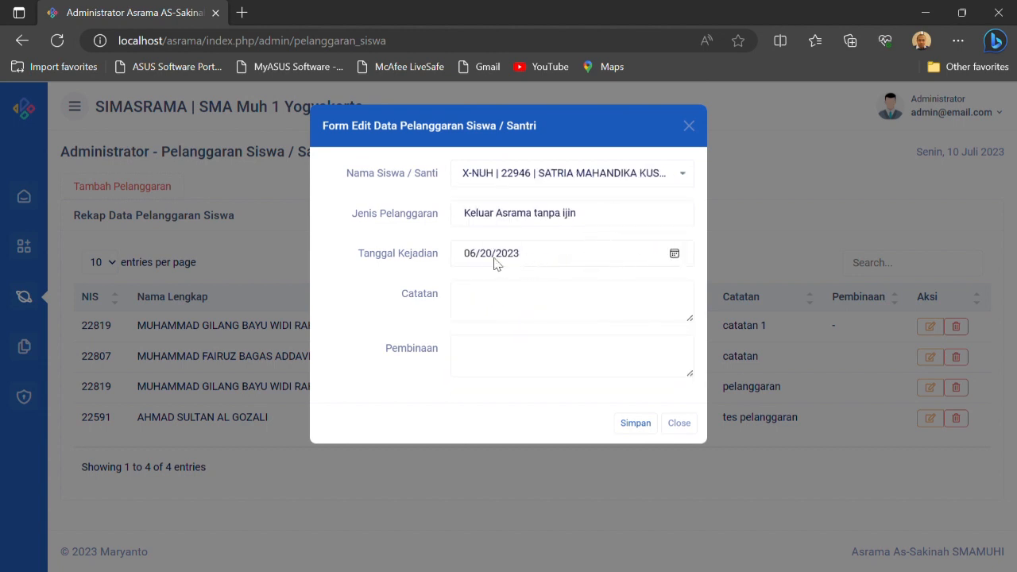
Set the violation's Tanggal Kejadian to 06/19/2023 and Catatan to "Keluar tanpa ijin pamong", save it, and dismiss the notice
click(672, 254)
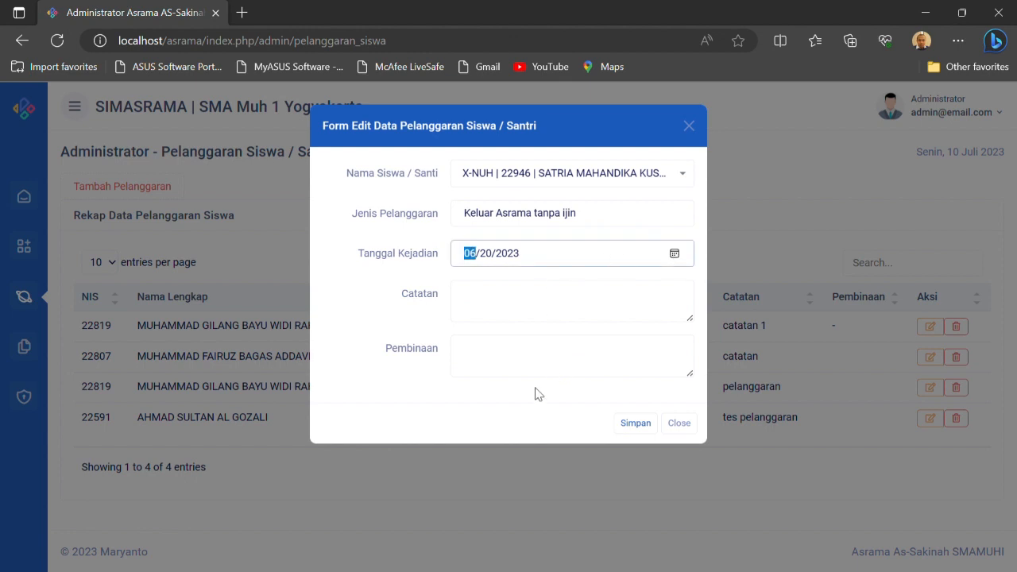
click(482, 306)
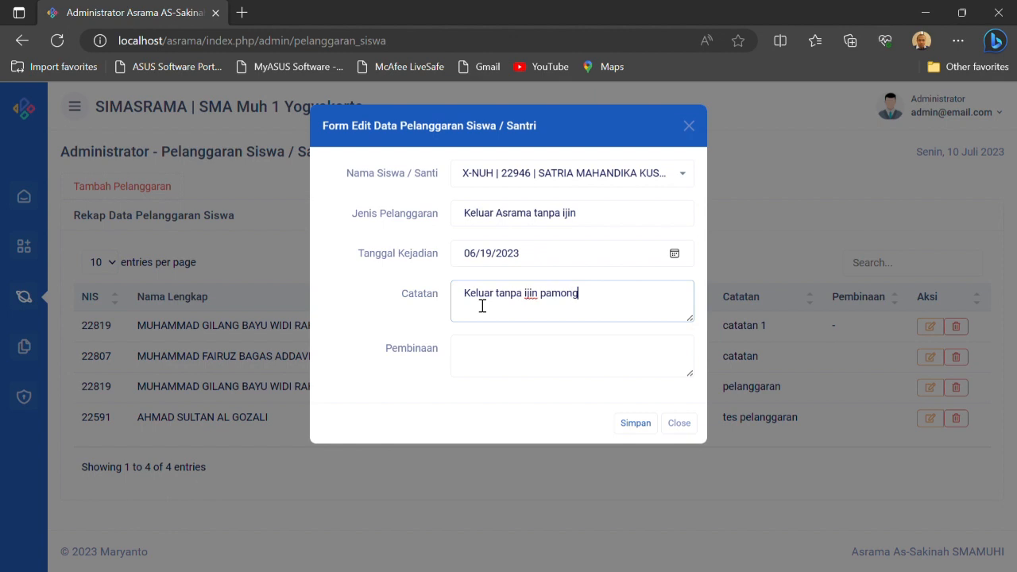
click(635, 424)
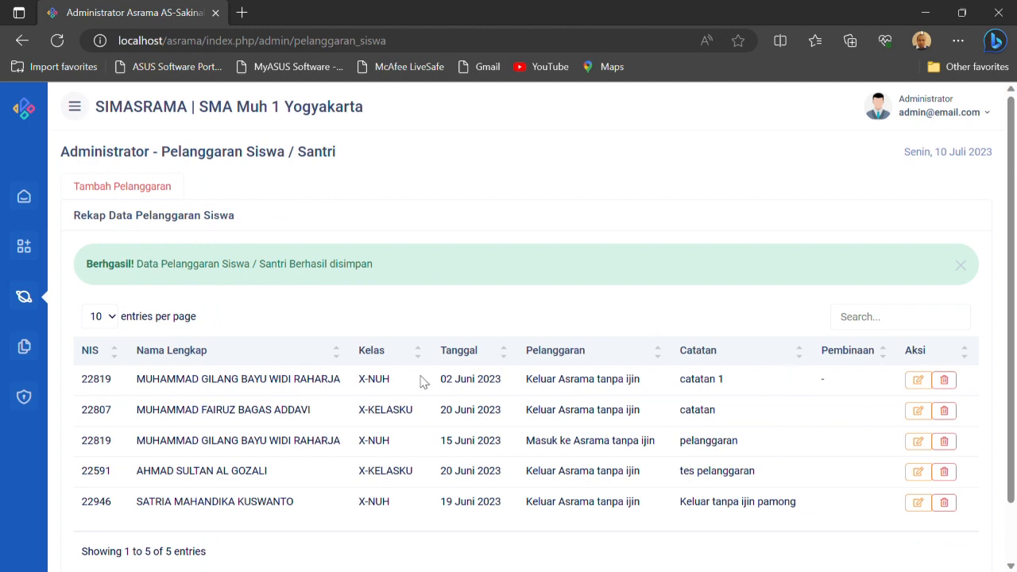
scroll(675, 454, down, 2)
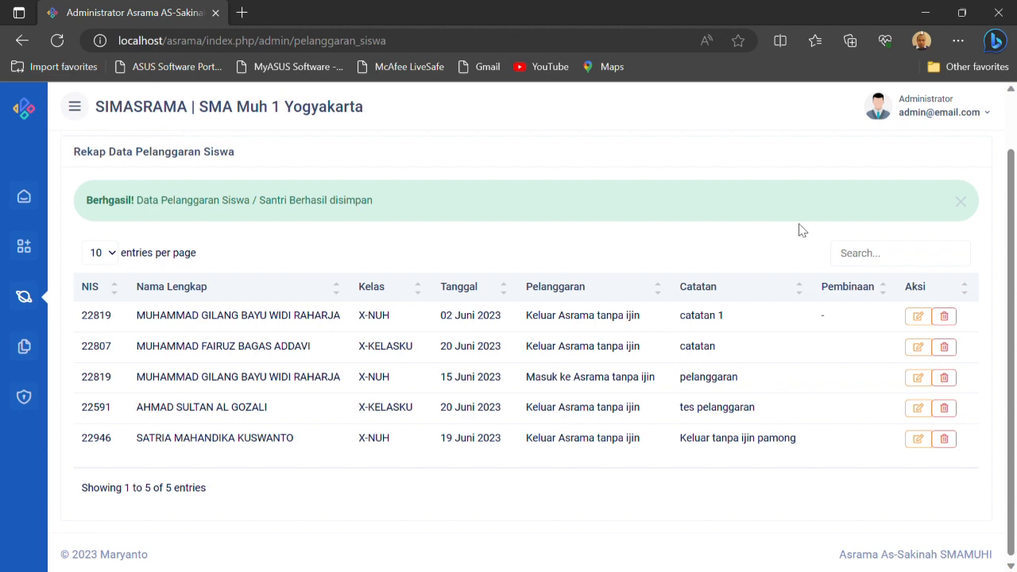
click(971, 205)
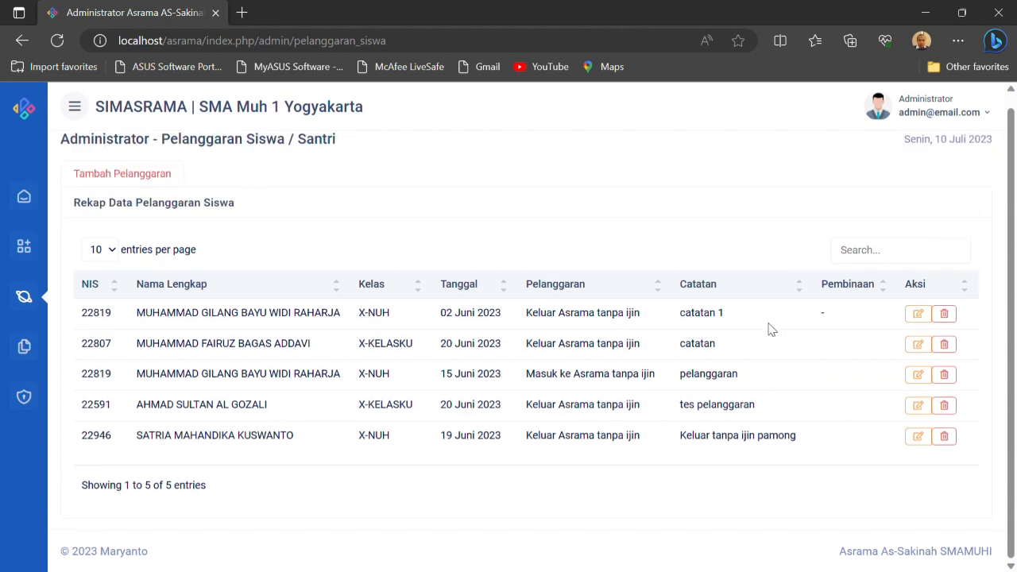
Edit the 19 Juni 2023 violation to assign a Pamong and enter "Sudah di ingatkan" as Pembinaan, and save it
click(919, 438)
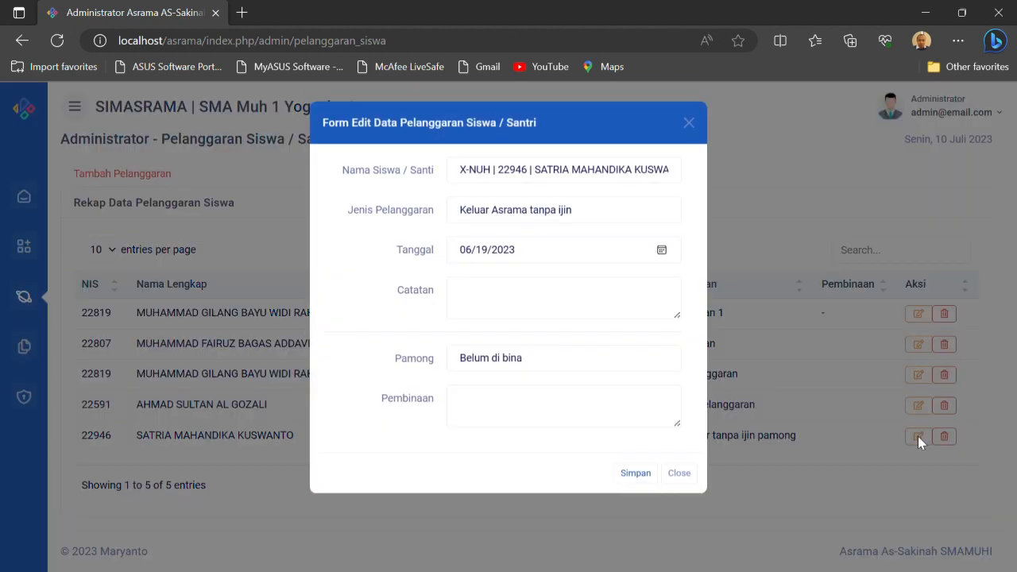
click(536, 370)
click(515, 403)
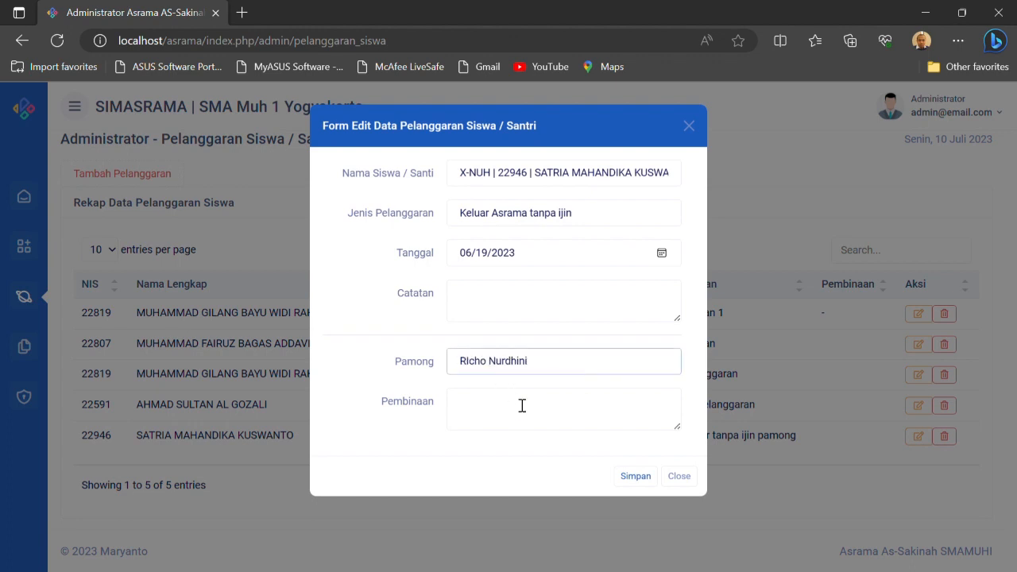
click(481, 411)
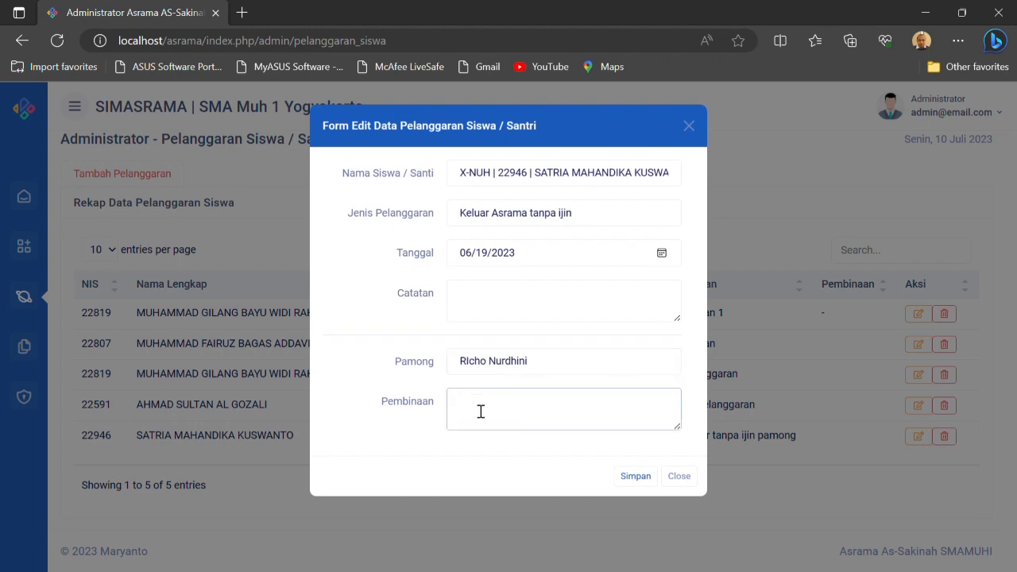
text(Sudah di ingatkan)
click(635, 477)
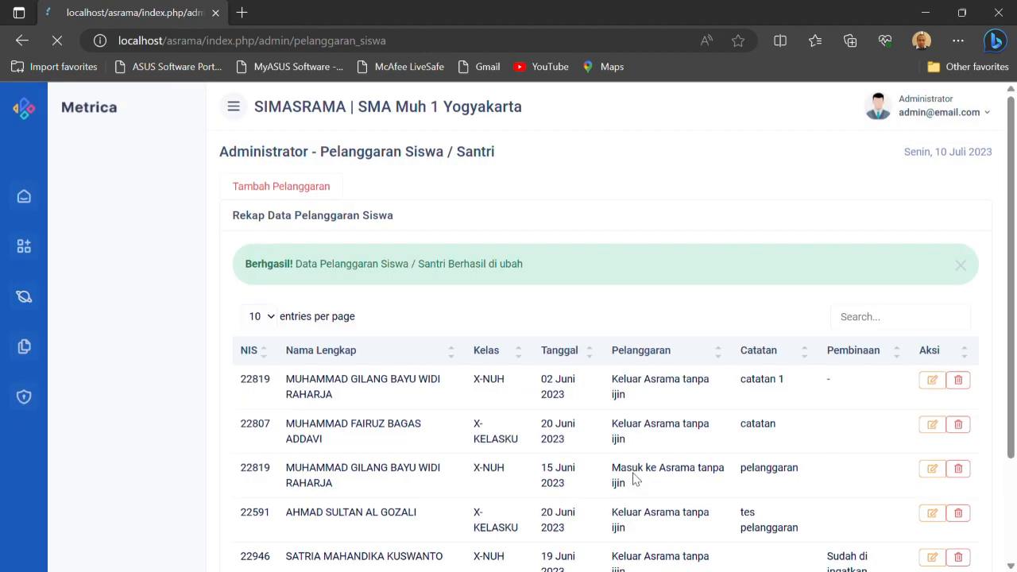
scroll(794, 465, down, 1)
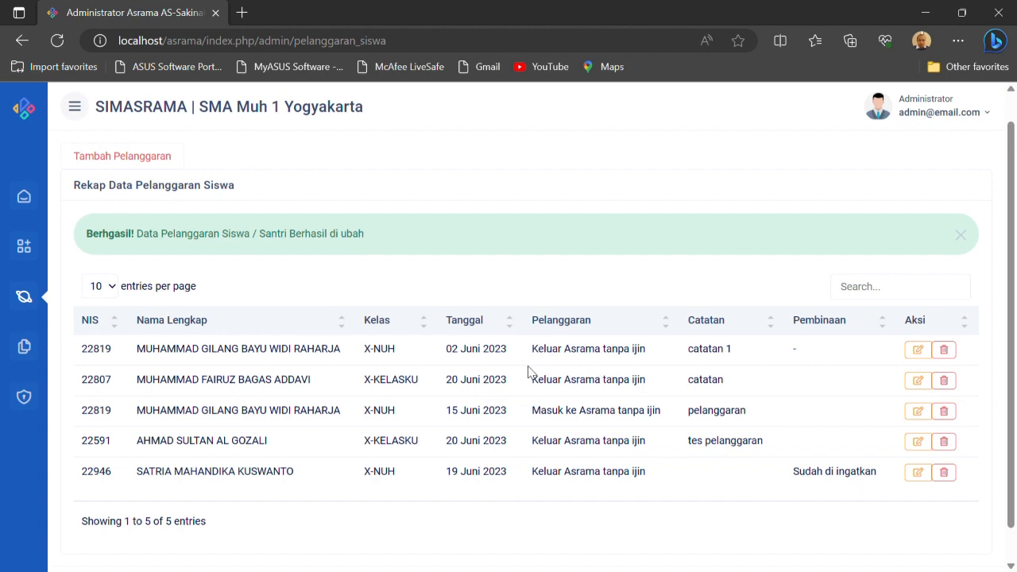
Open Kegiatan and start a new activity for class X-KELASKU with Nama Kegiatan Tadarus Habis Sholat Isya
click(26, 302)
click(103, 251)
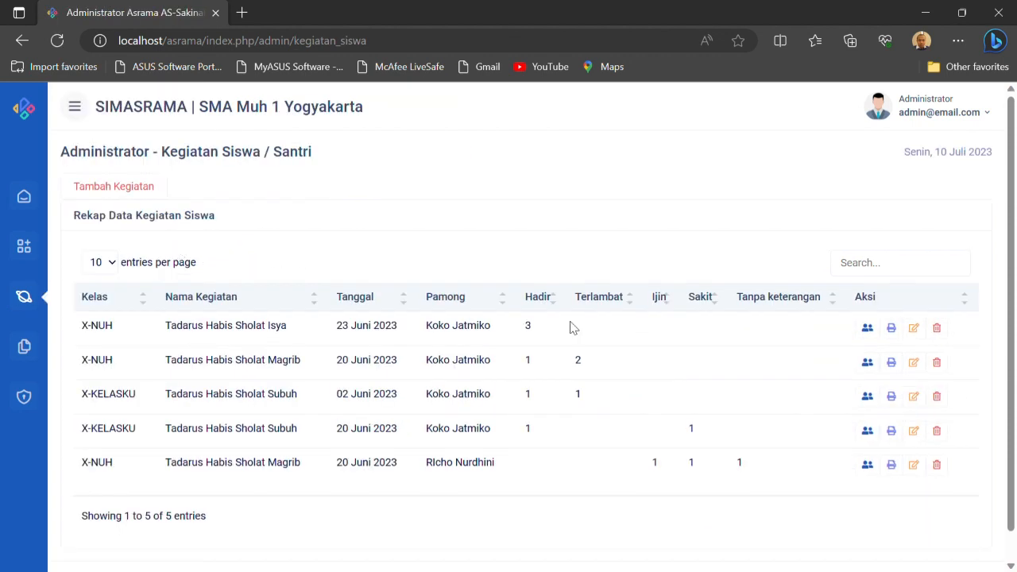
click(133, 188)
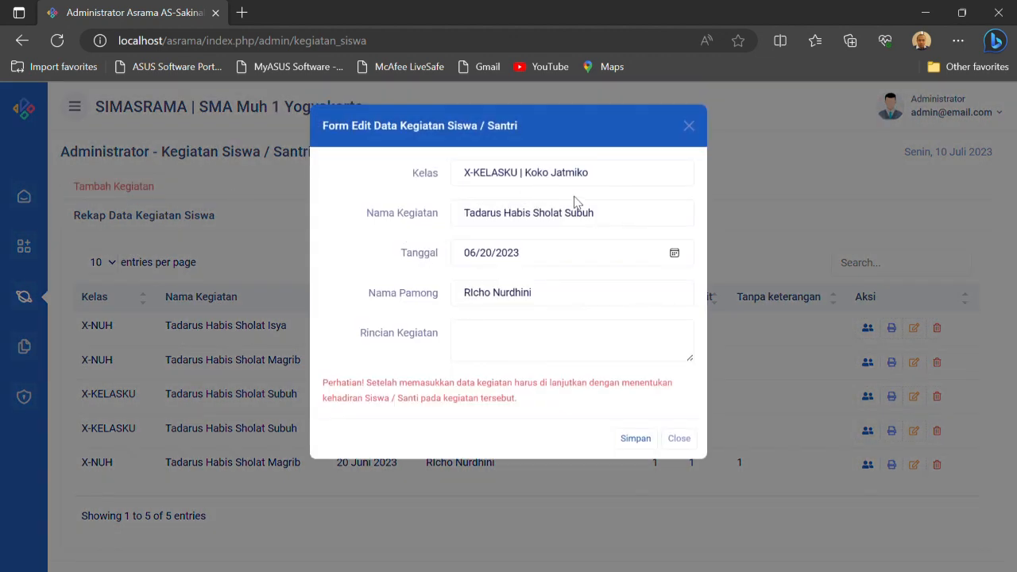
click(633, 179)
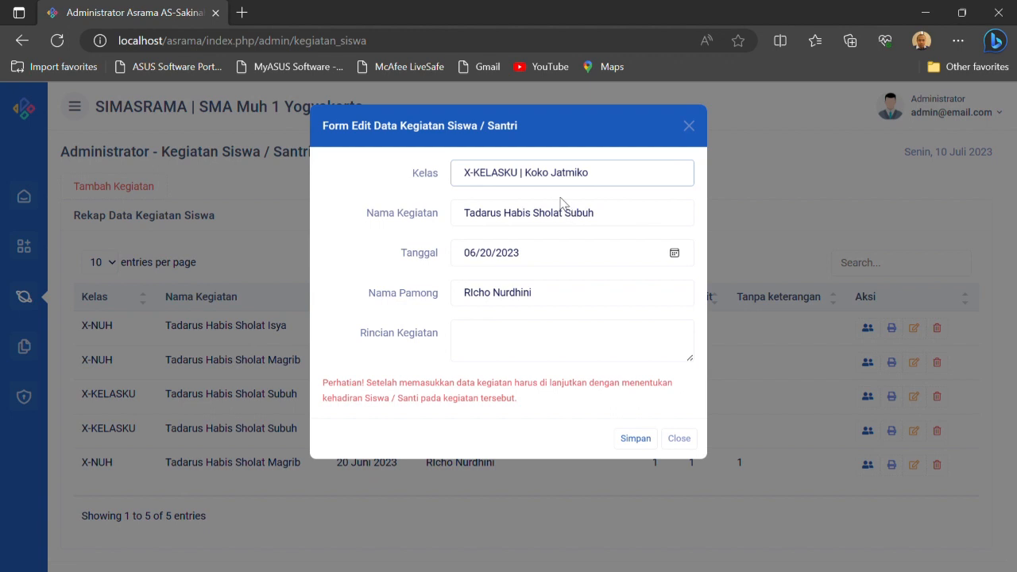
click(580, 220)
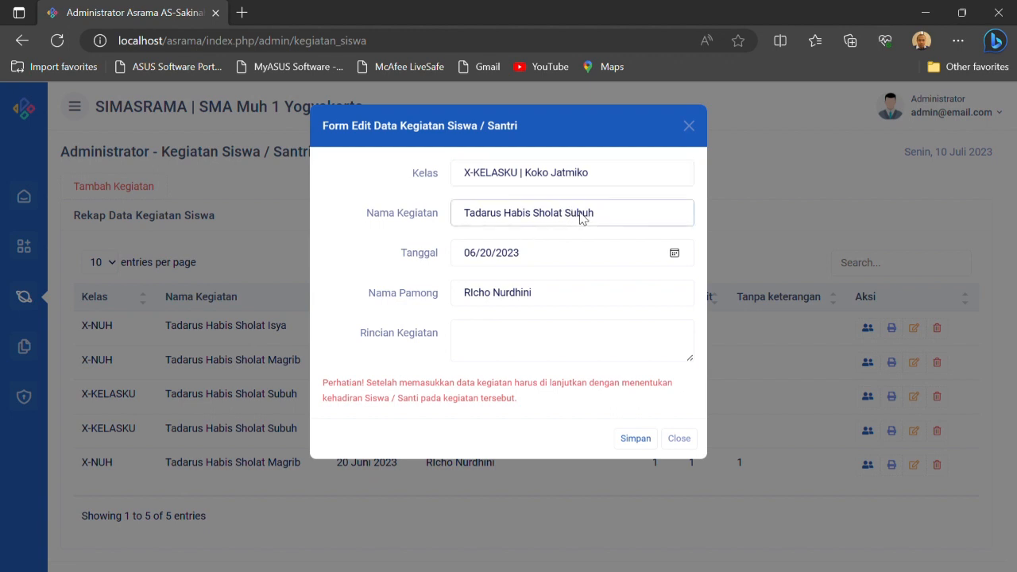
click(555, 263)
Set the activity's Tanggal to 07/10/2023, enter "Surah Al-Baqoroh" as Rincian Kegiatan, and save it
click(675, 253)
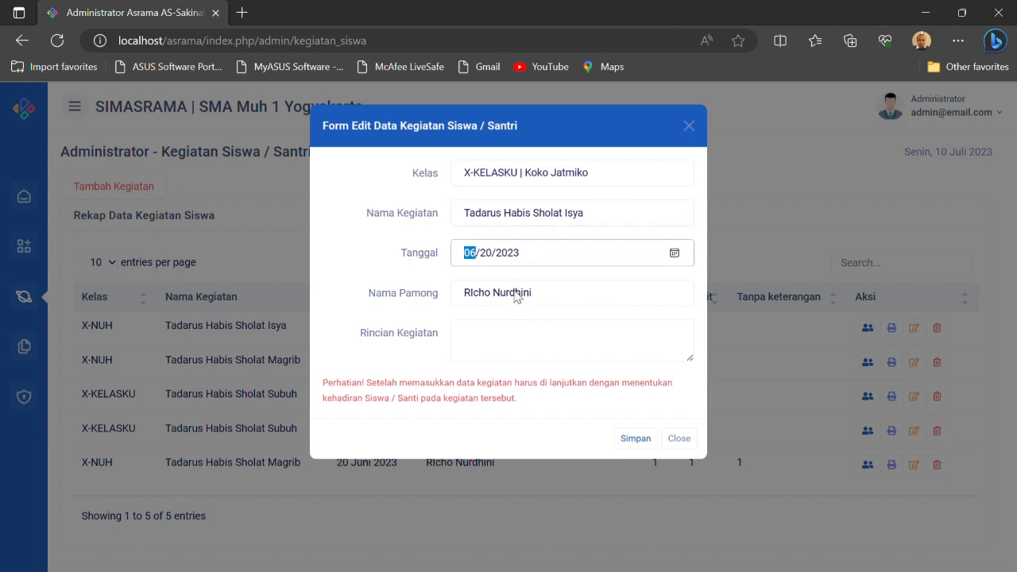
click(552, 371)
click(494, 381)
click(512, 344)
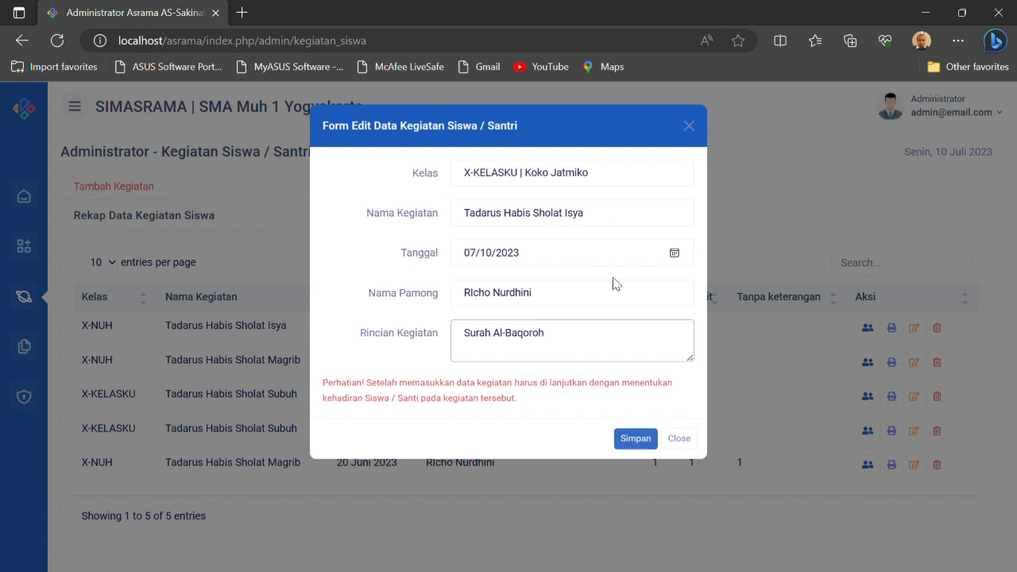
click(641, 441)
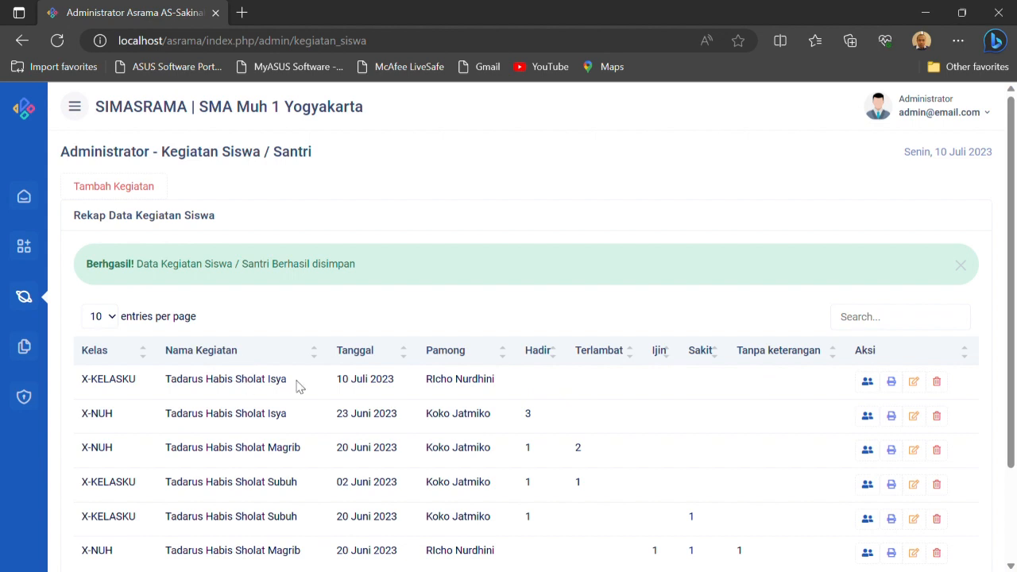
Record attendance for the 10 Juli 2023 X-KELASKU activity, marking the last-listed student Terlambat and the others Hadir, and save it
click(867, 382)
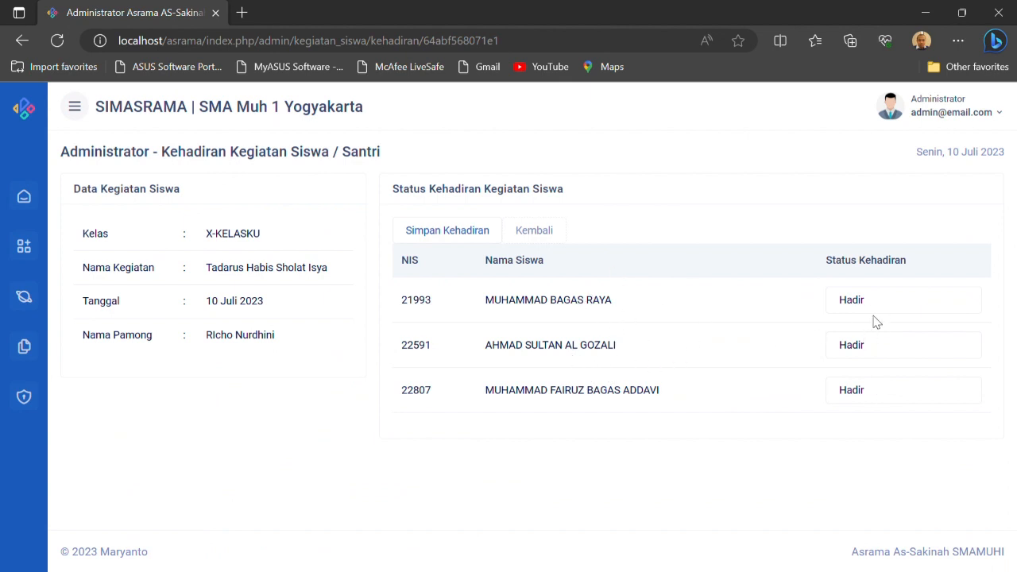
click(877, 397)
click(865, 437)
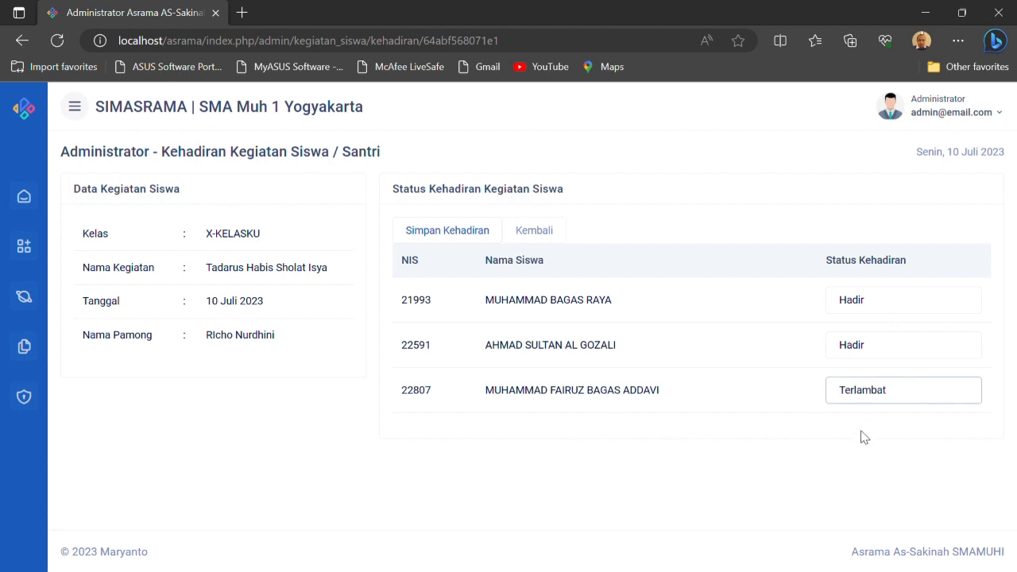
click(447, 237)
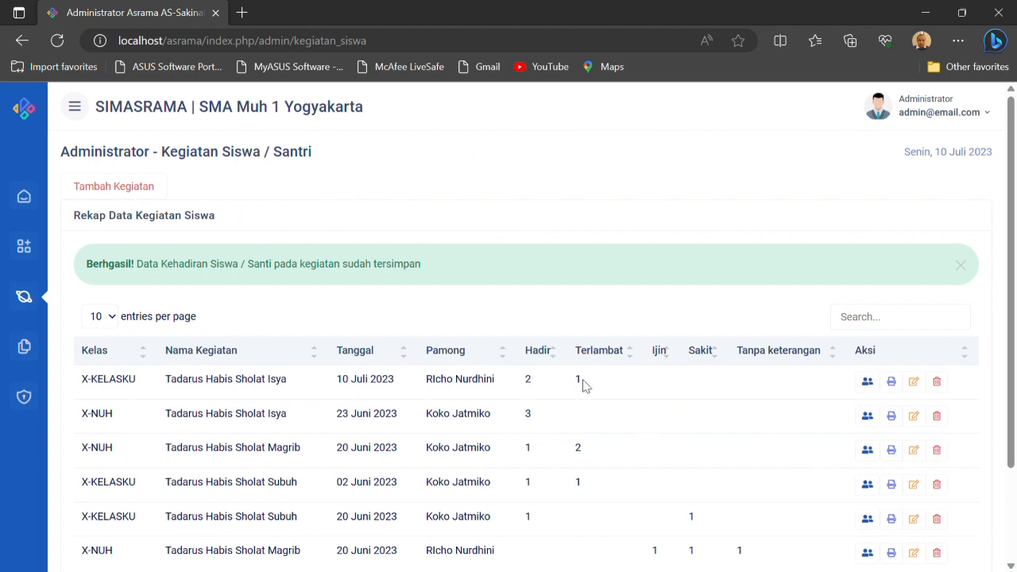
Review the printable attendance sheet for the 10 Juli 2023 X-KELASKU activity, close it, and dismiss the attendance save notice
click(895, 384)
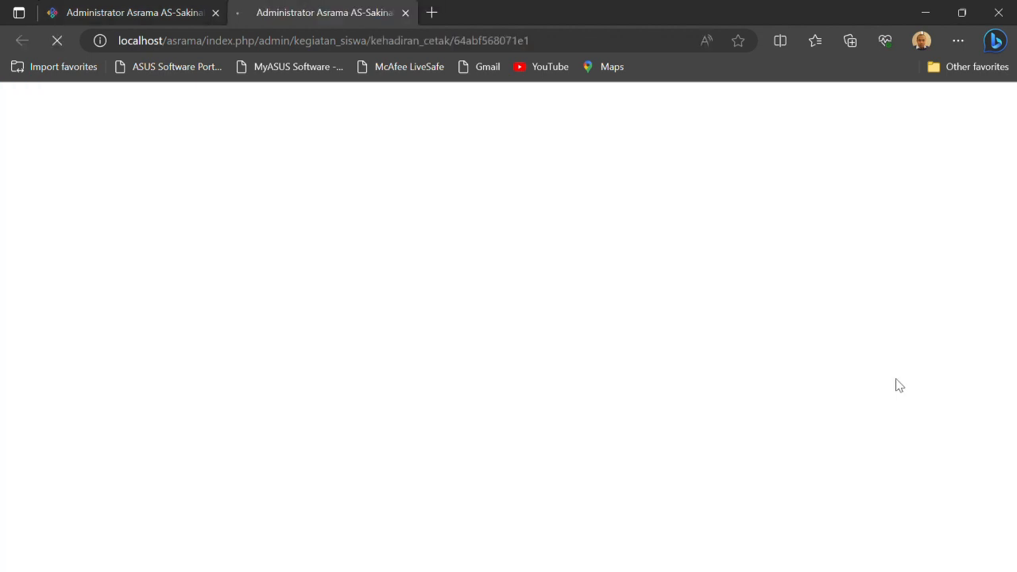
scroll(320, 263, down, 2)
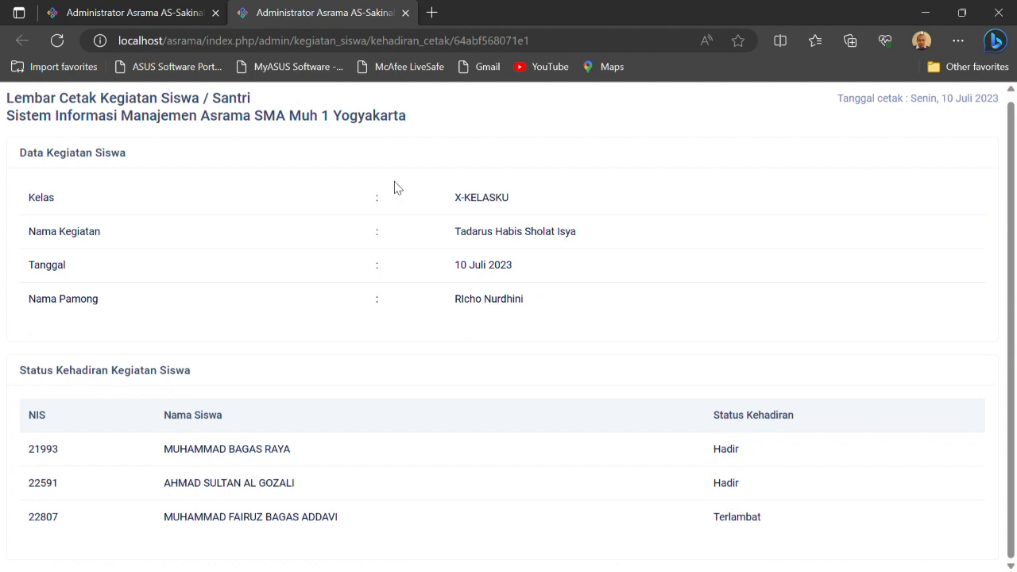
click(405, 12)
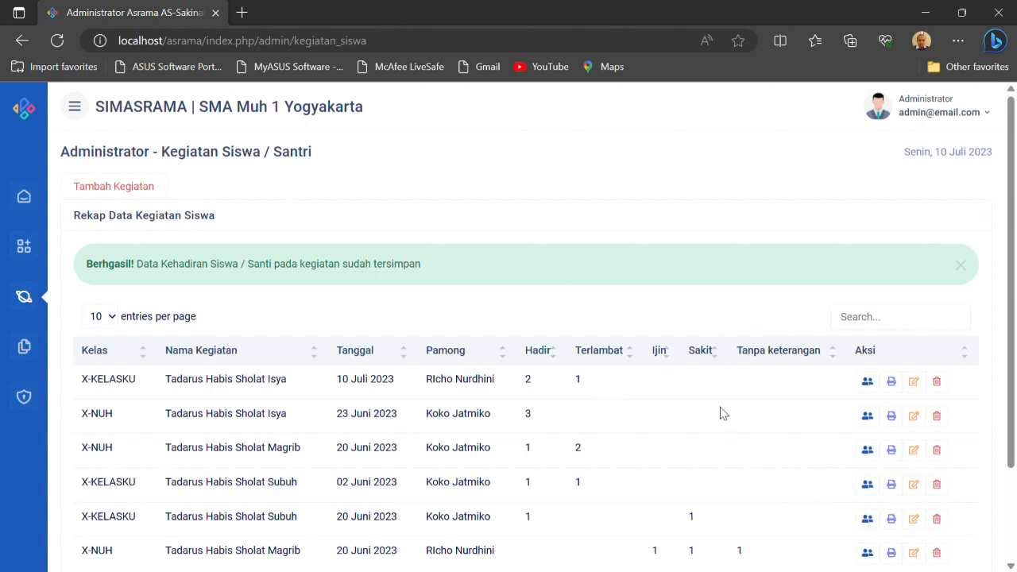
click(961, 267)
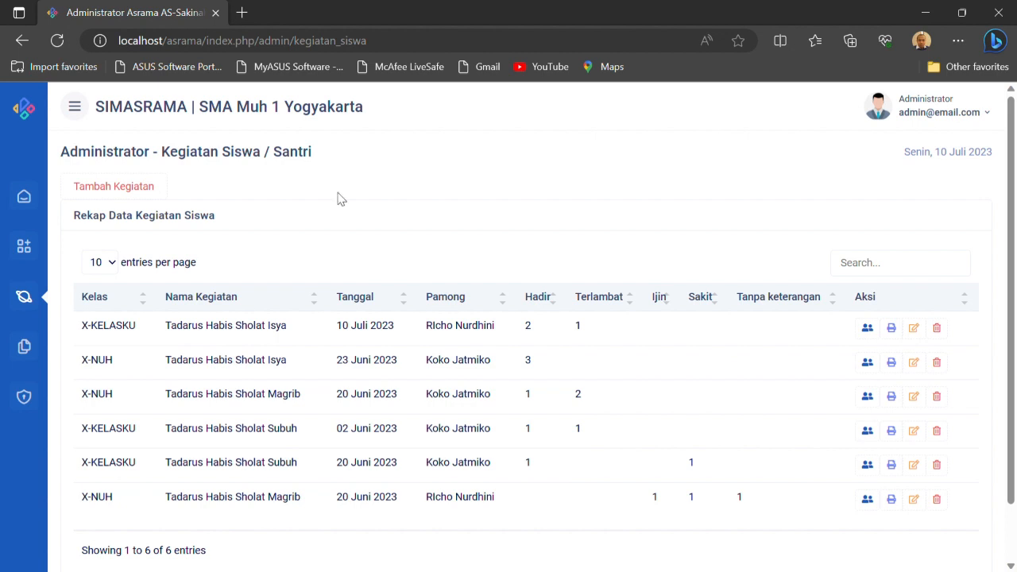
Open Penilaian, choose class X-KELASKU, and open the Rekap Nilai for Tafsir Al-Qur'an
click(27, 300)
click(122, 280)
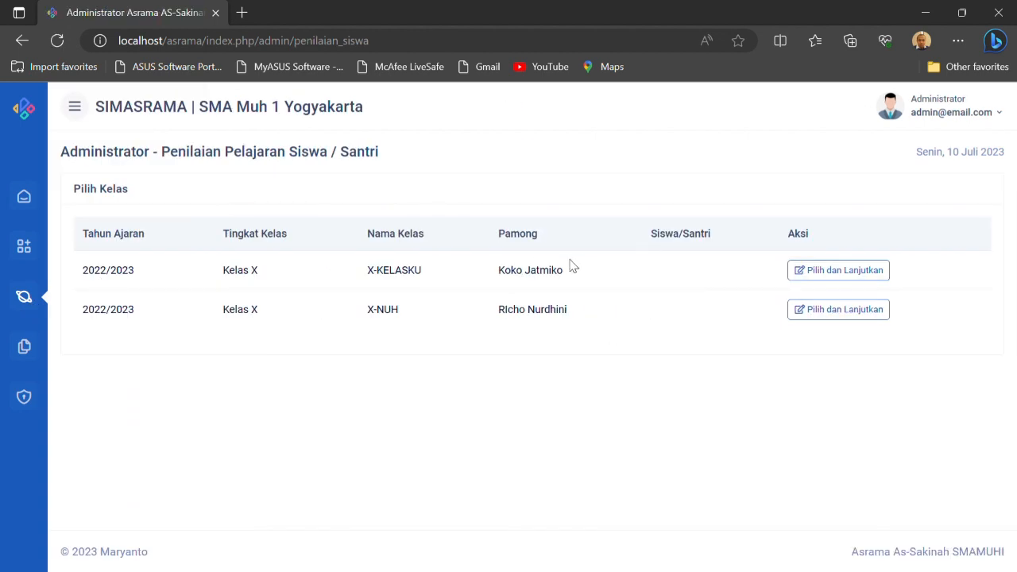
click(803, 279)
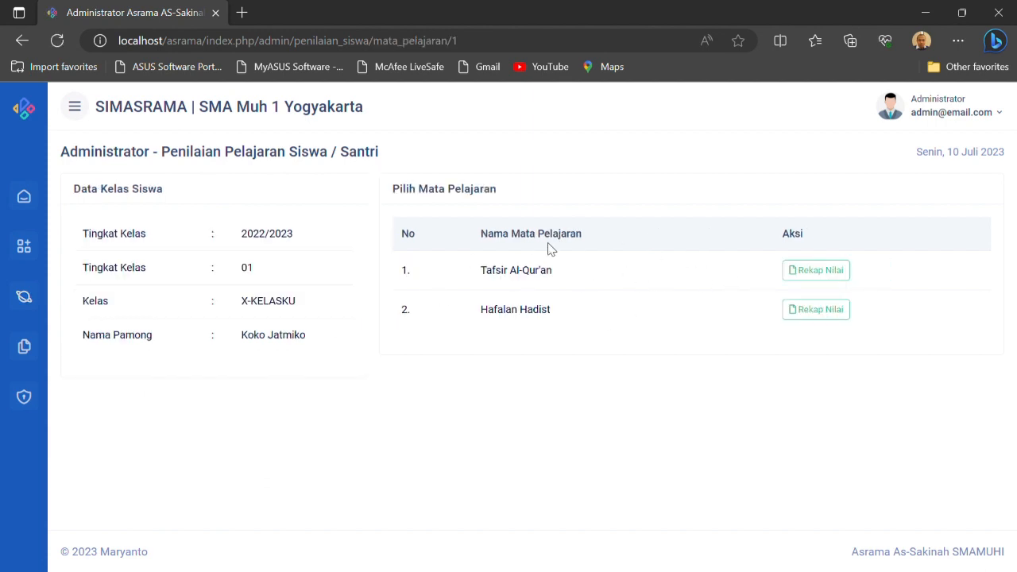
click(826, 275)
scroll(691, 365, down, 1)
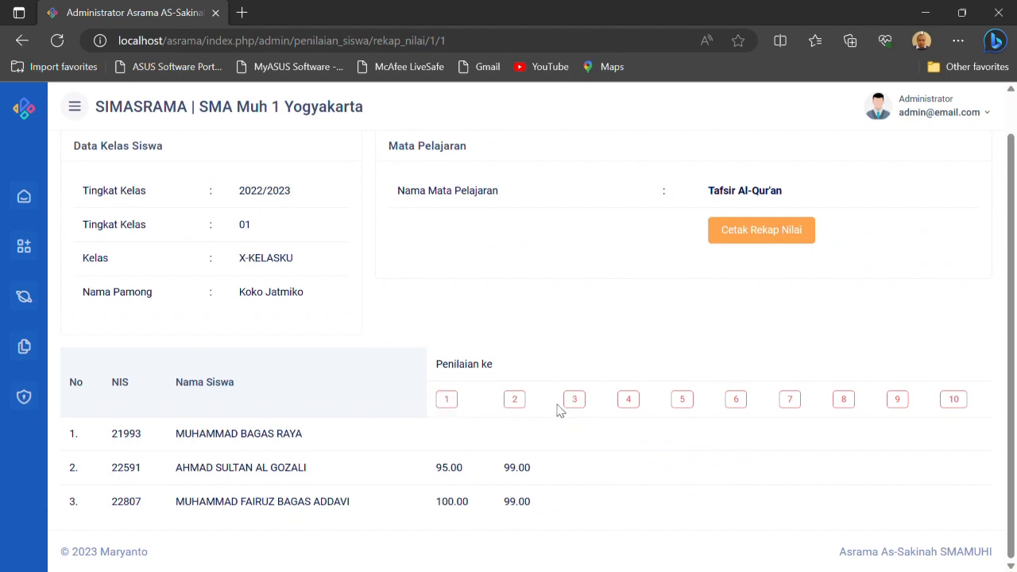
Enter the third Tafsir Al-Qur'an assessment scores for X-KELASKU as 90, 96 and 90 in listed order, and save them
click(582, 403)
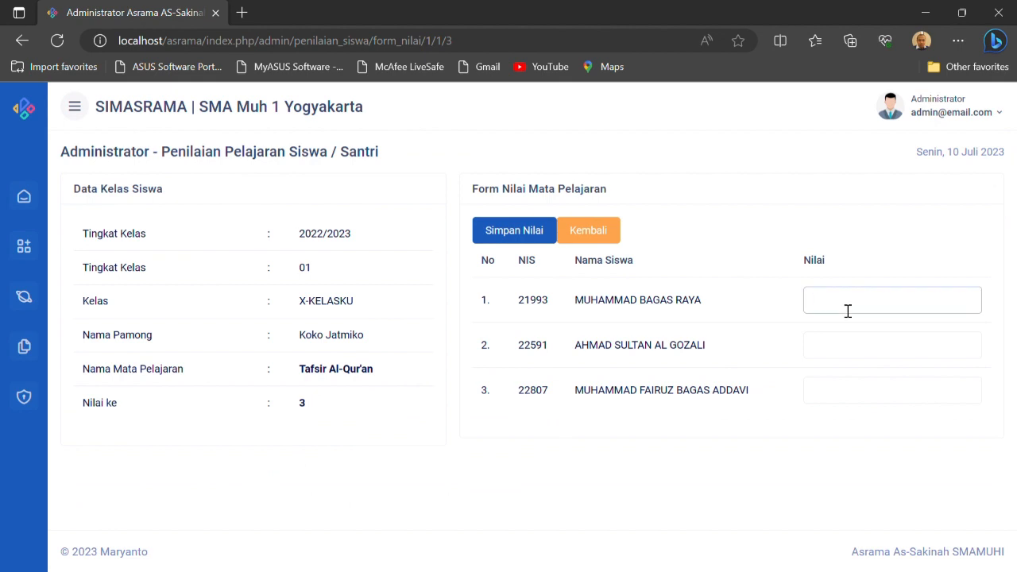
text(90)
key(Tab)
text(9)
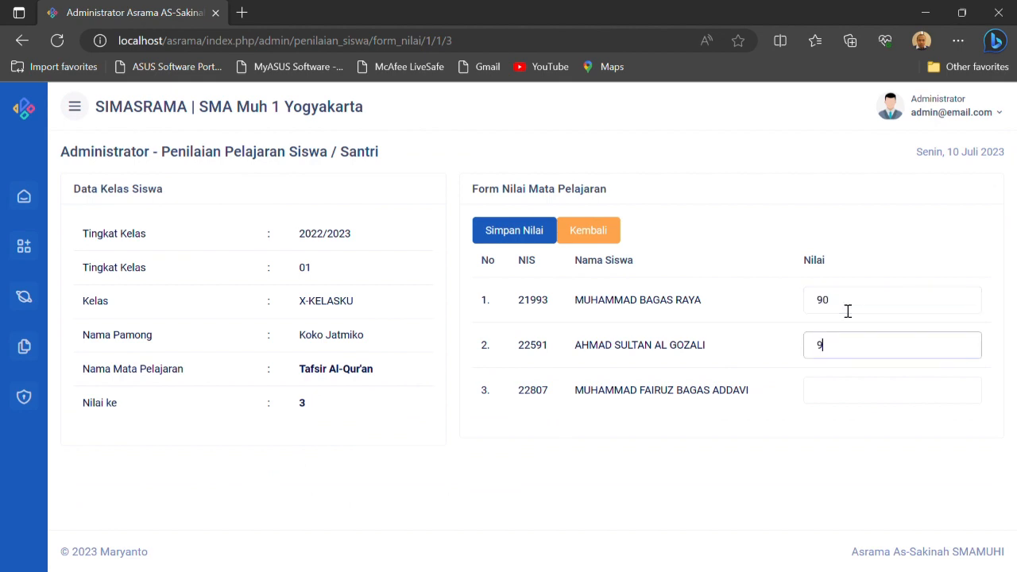
text(6)
key(Tab)
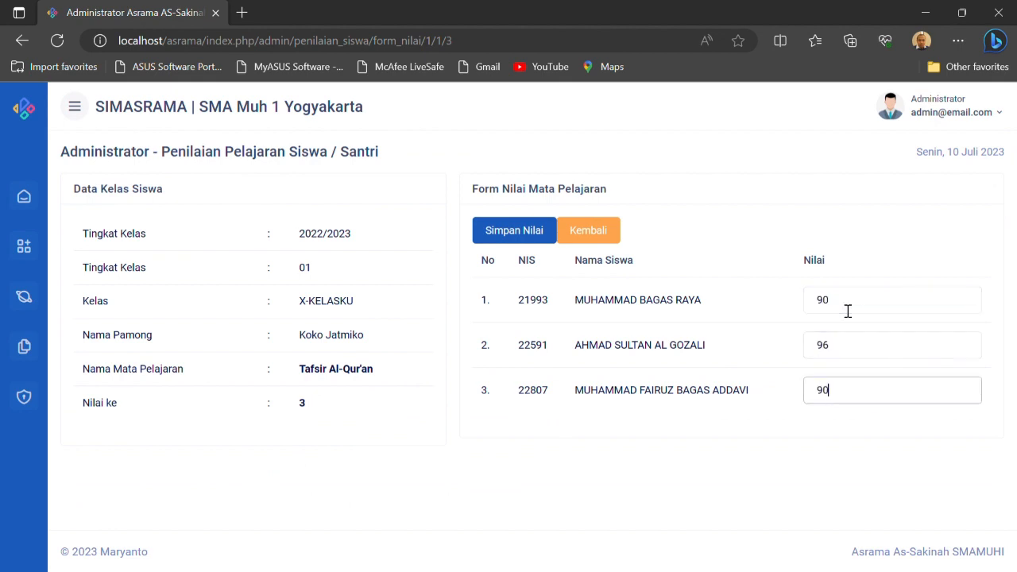
click(527, 238)
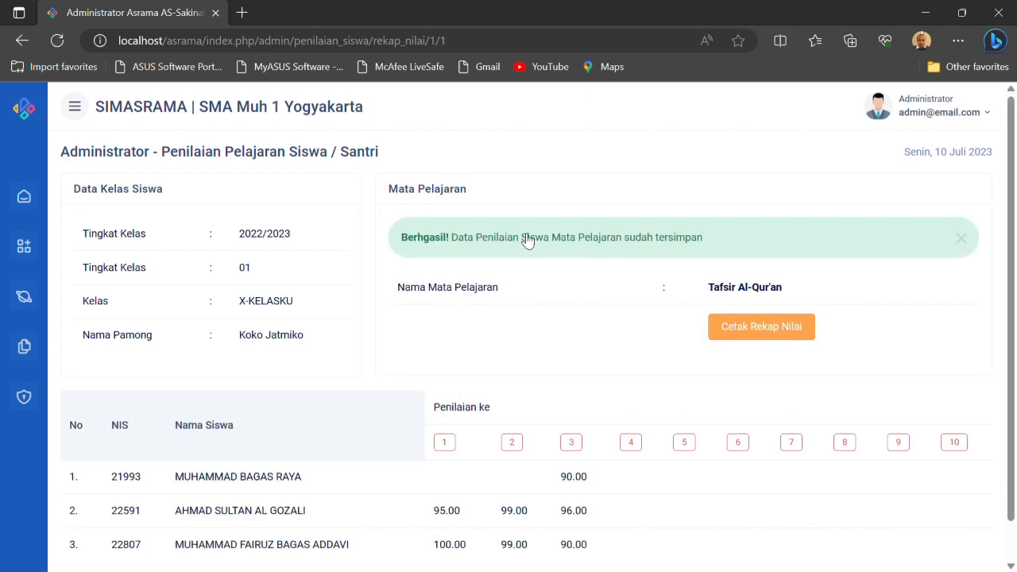
Review the printable Tafsir Al-Qur'an grade recap for X-KELASKU and close it
scroll(580, 398, down, 1)
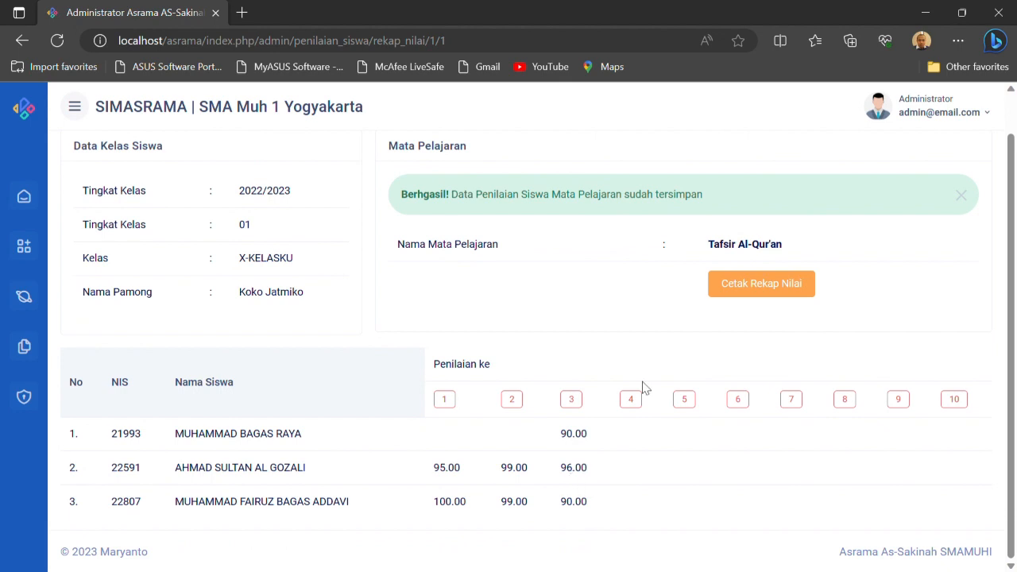
click(777, 295)
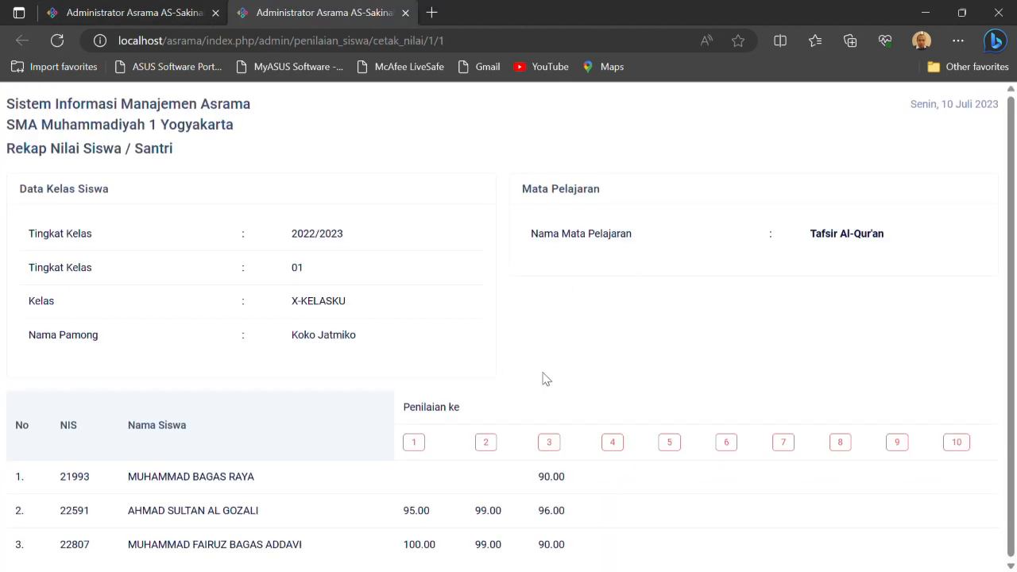
scroll(543, 379, down, 1)
scroll(548, 381, up, 1)
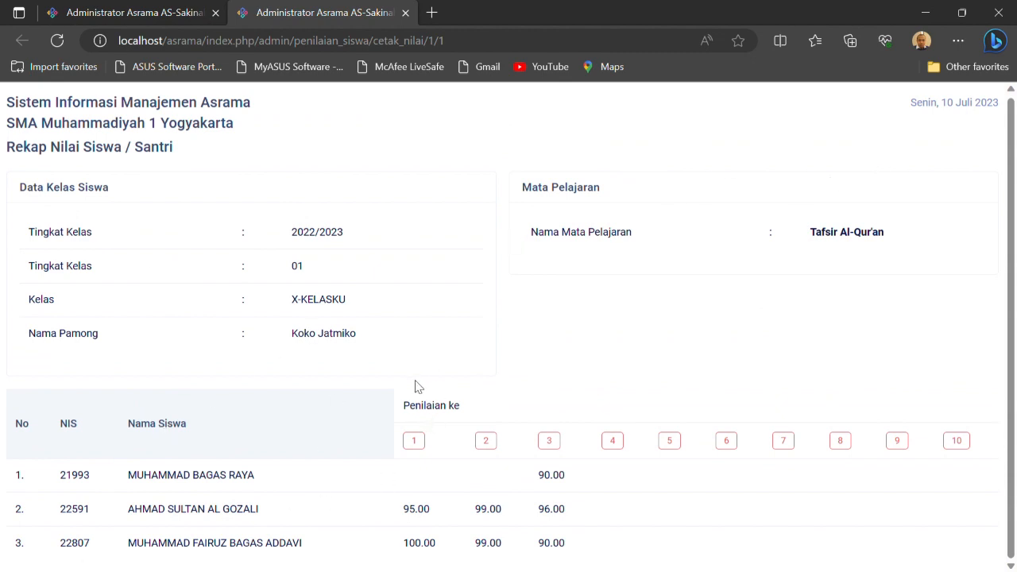
click(406, 13)
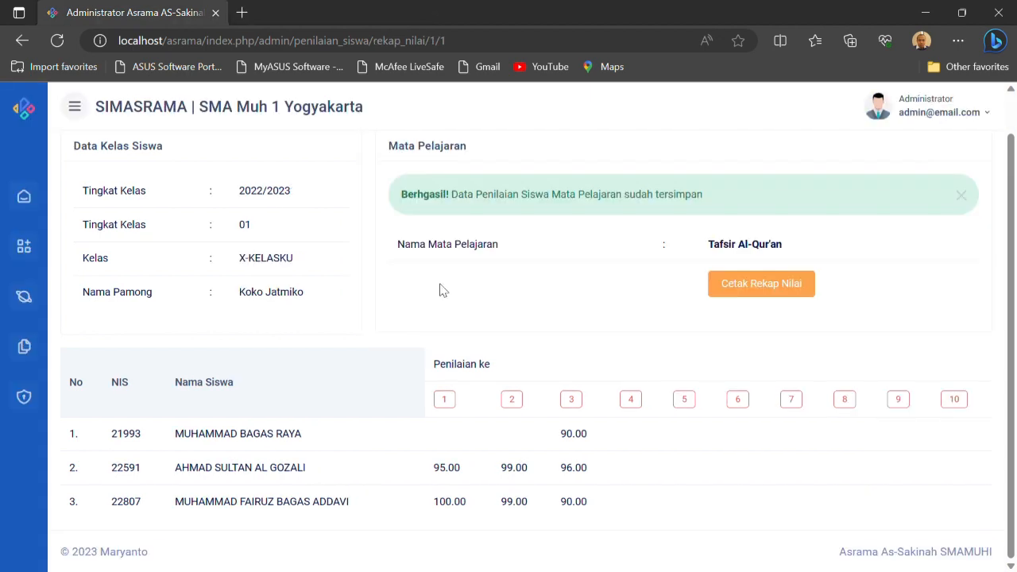
Look over the Pendataan and Laporan entries, and return to the administrator's Home dashboard
click(33, 297)
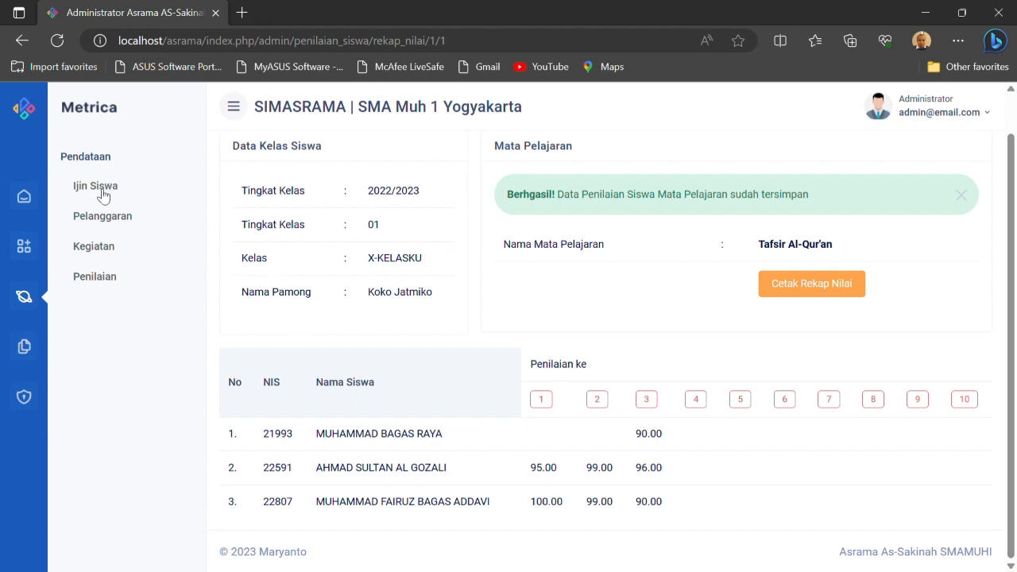
click(29, 353)
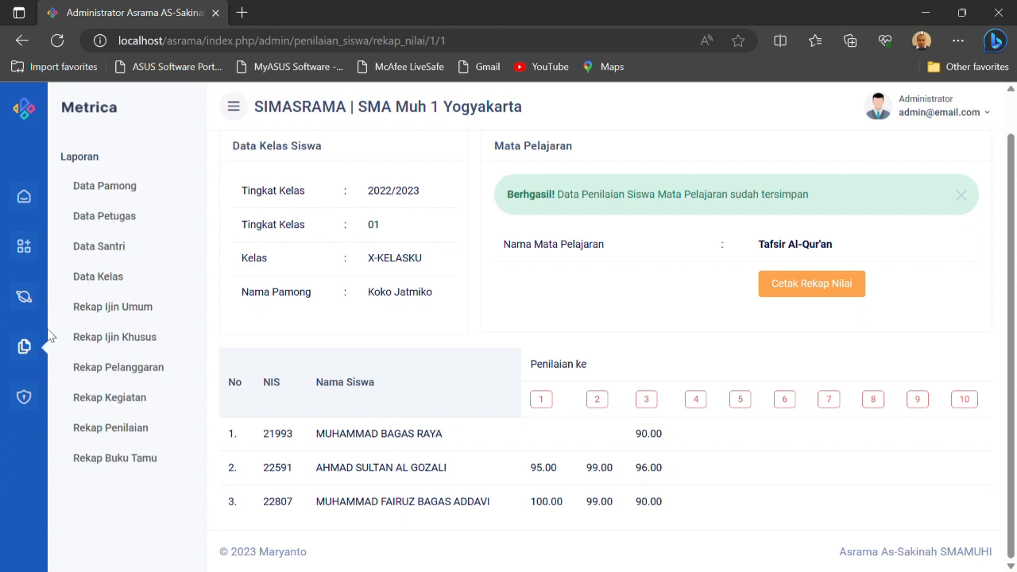
click(26, 199)
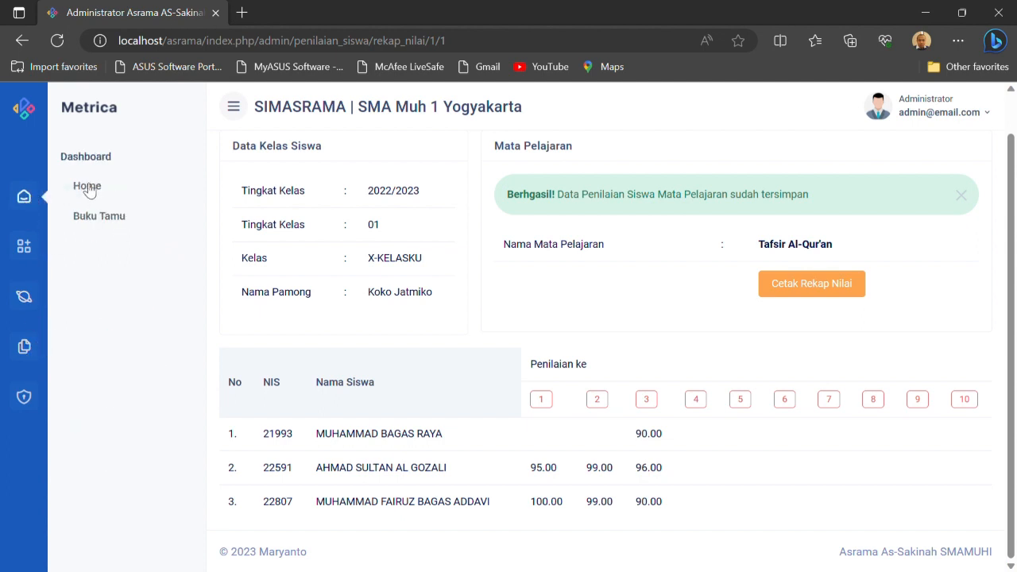
click(84, 186)
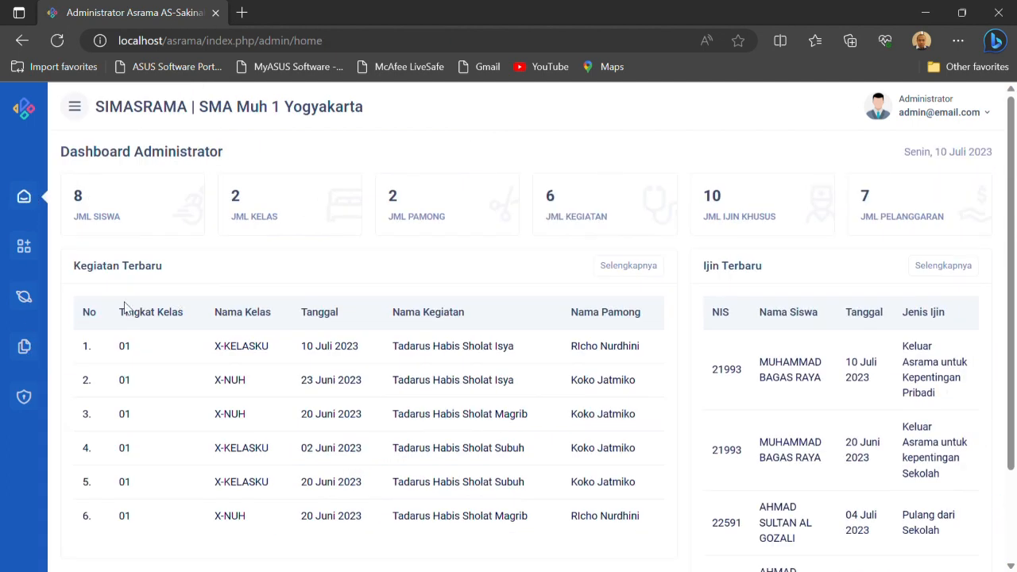
View the Data Pamong and Data Petugas reports under Laporan
click(32, 346)
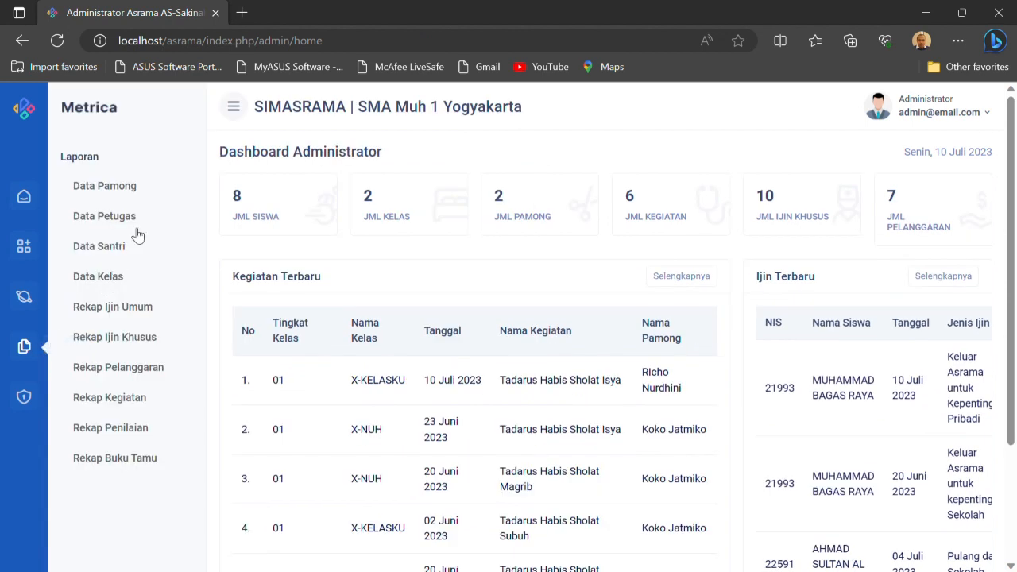
click(127, 193)
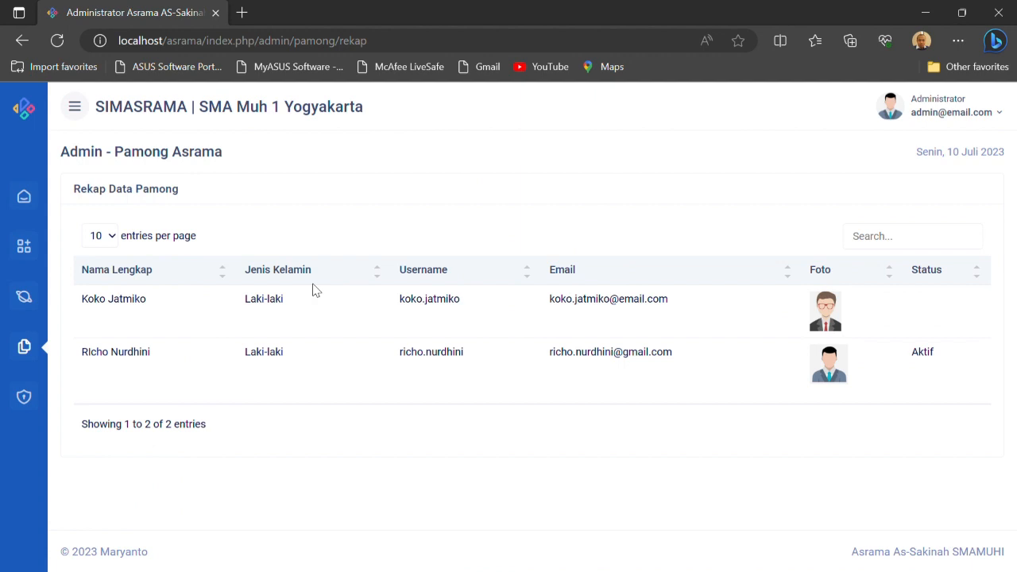
click(25, 348)
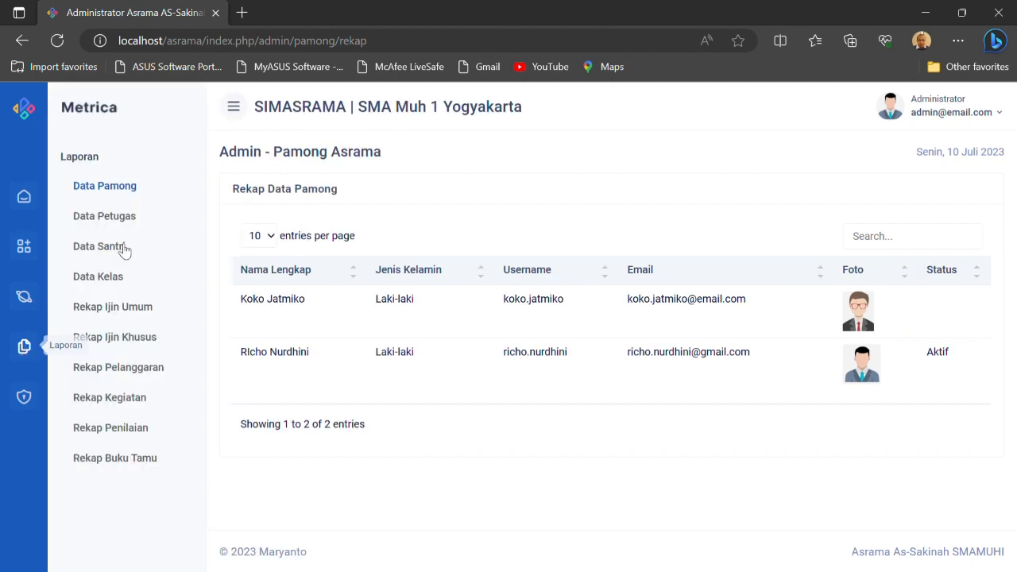
click(129, 216)
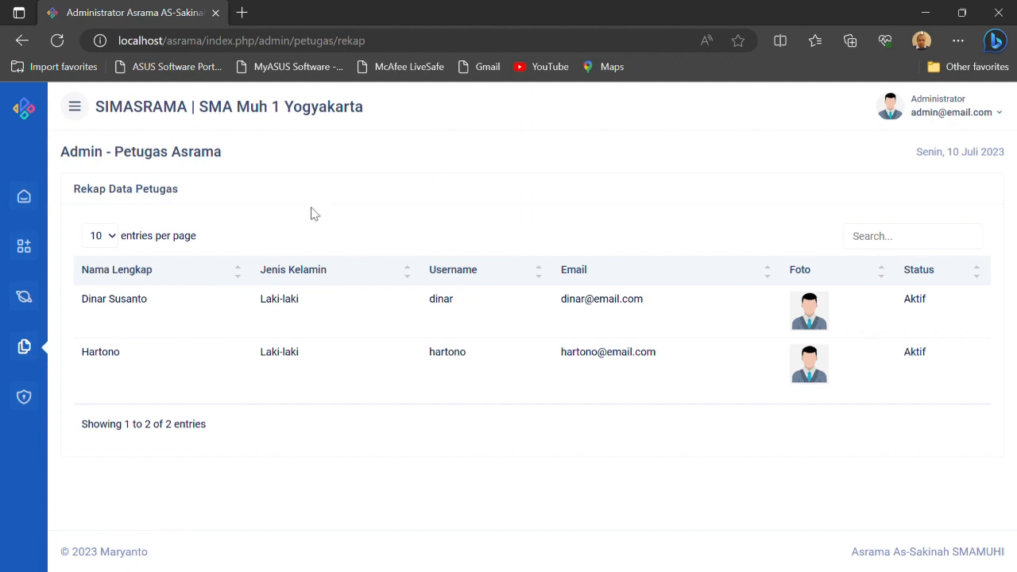
View the Data Santri report, try to open the last-listed student's printable record, and return to the list
click(26, 351)
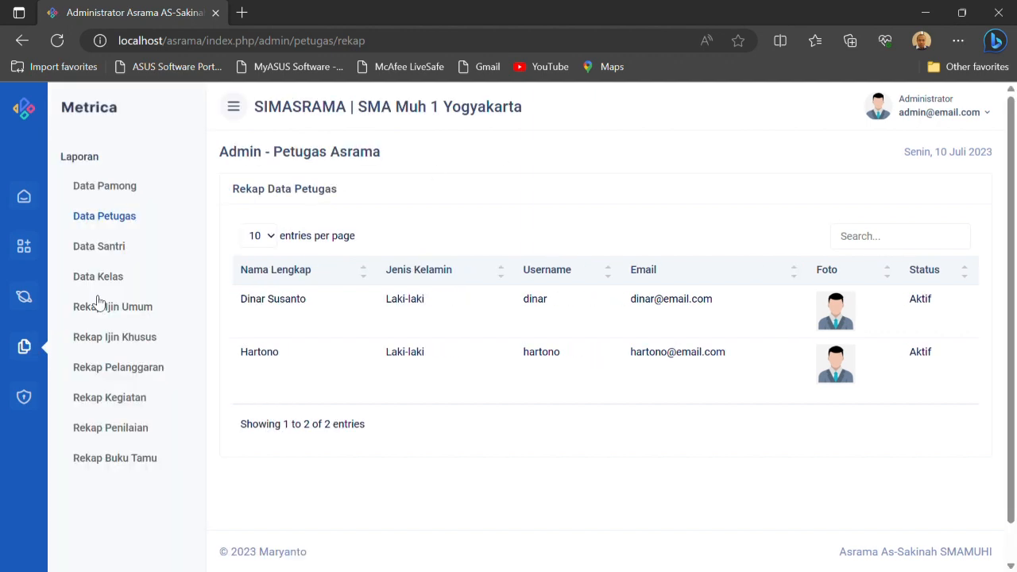
click(117, 249)
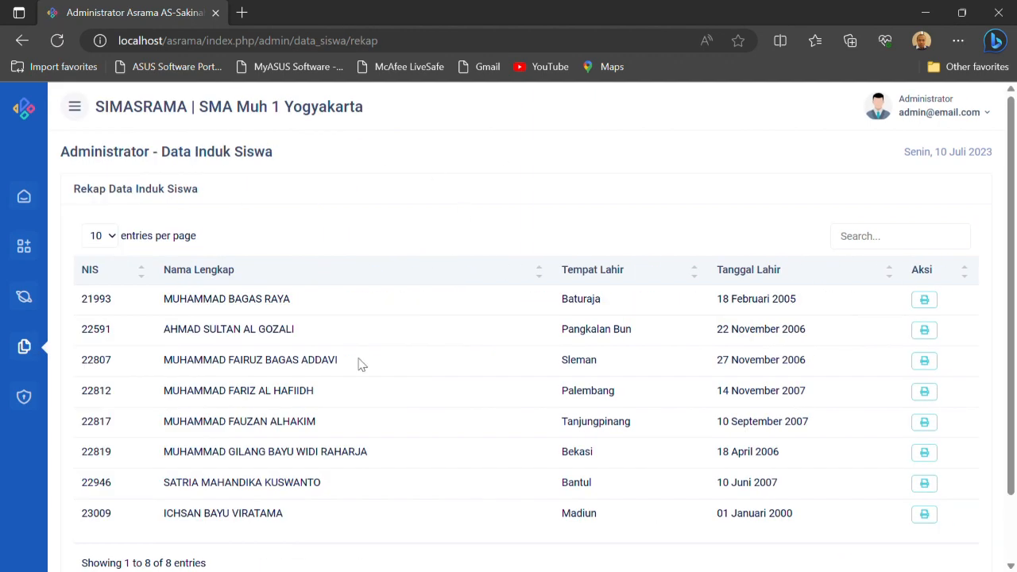
scroll(518, 288, down, 1)
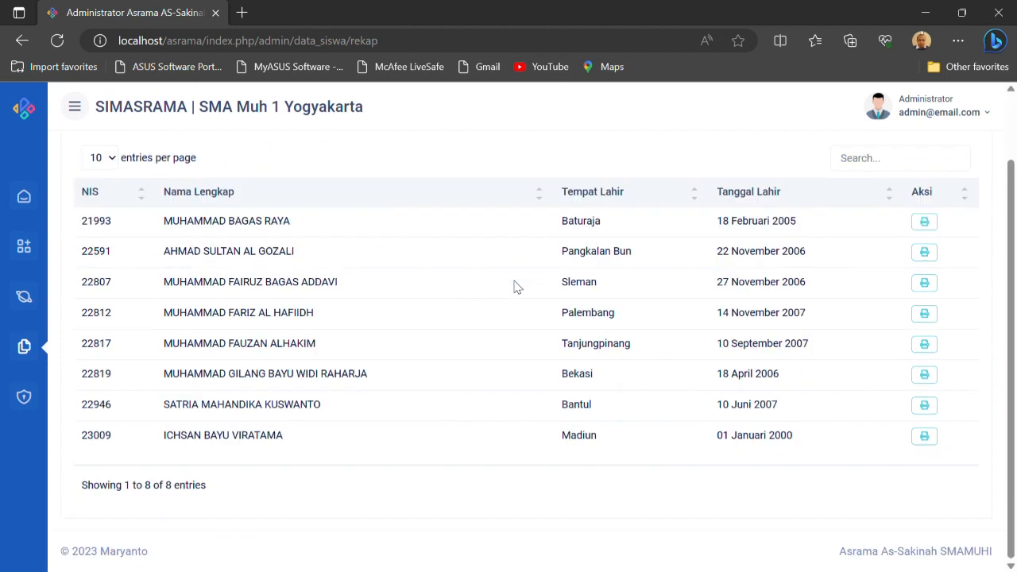
click(925, 434)
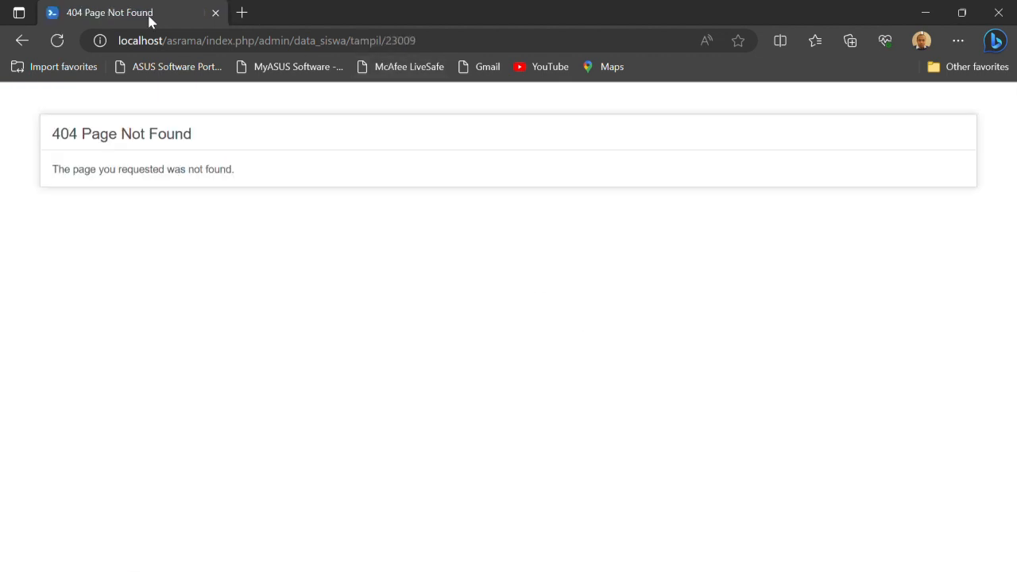
click(23, 41)
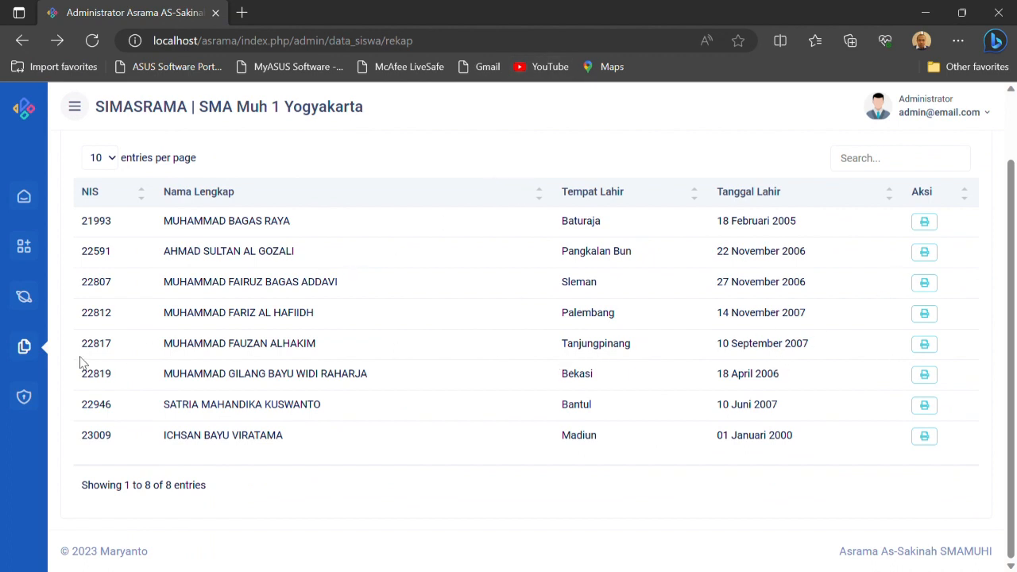
Open the Data Kelas report and review the member list of class X-KELASKU
click(24, 350)
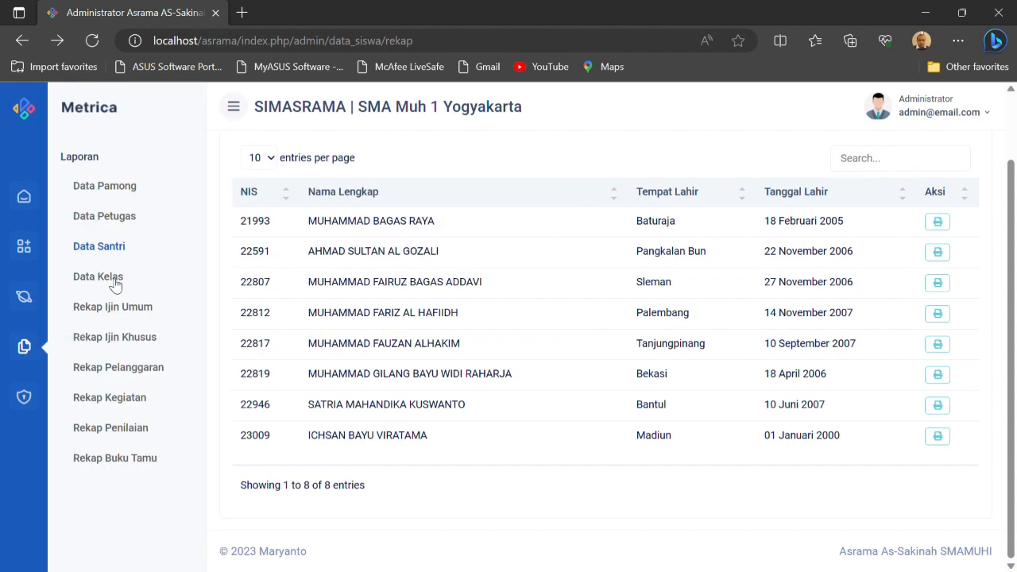
click(111, 279)
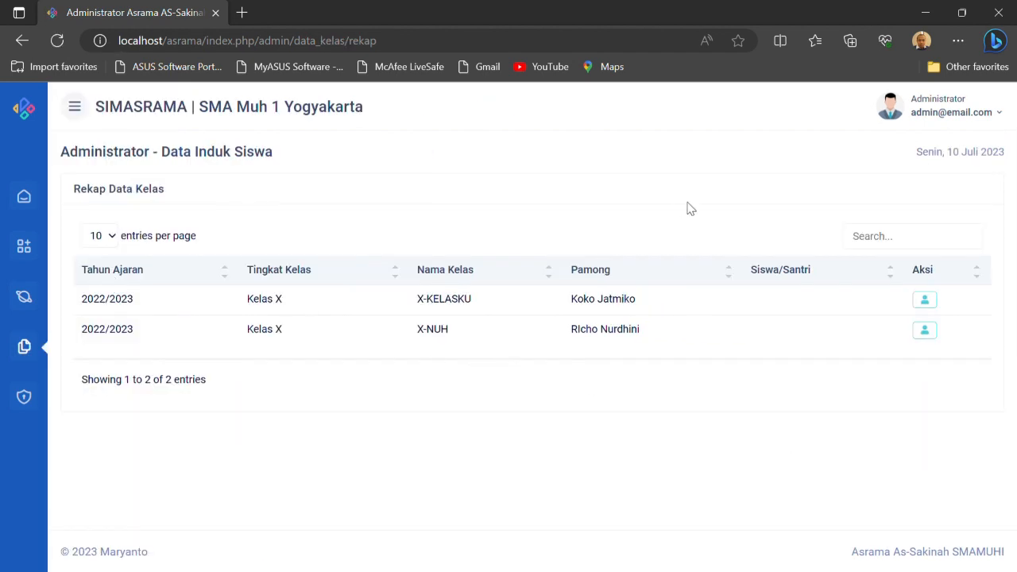
click(928, 305)
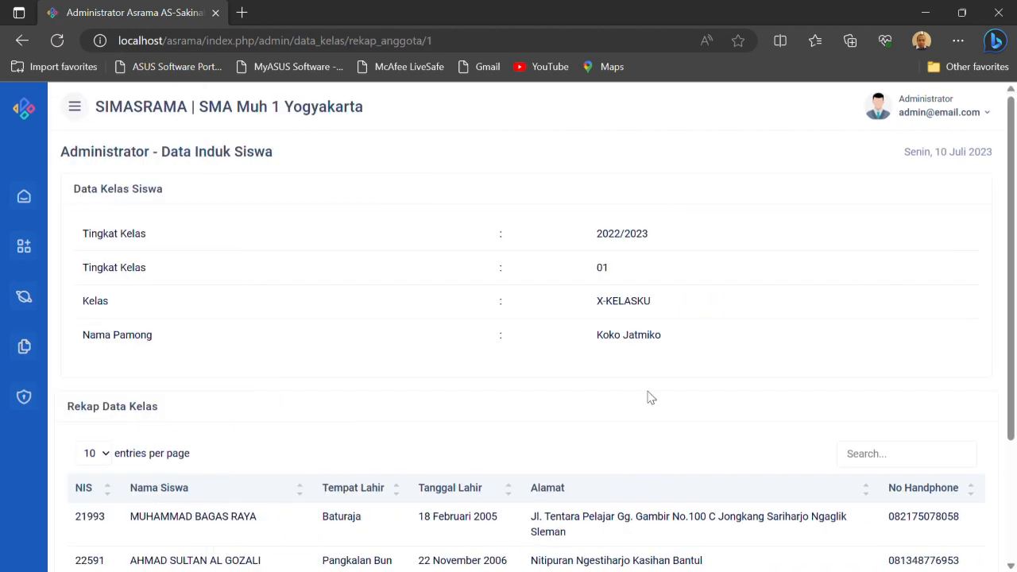
scroll(646, 397, down, 2)
scroll(566, 383, up, 1)
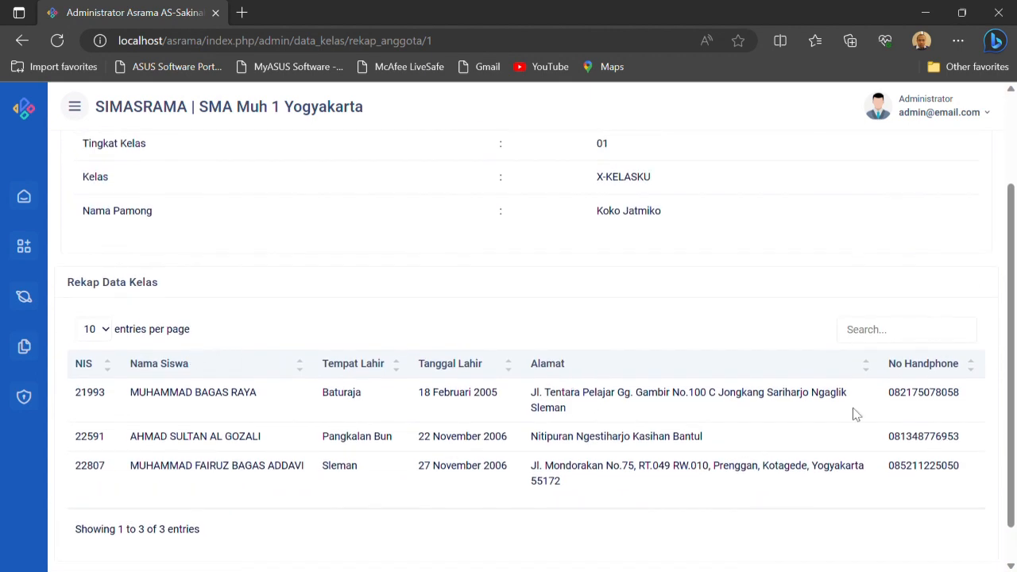
scroll(584, 300, up, 3)
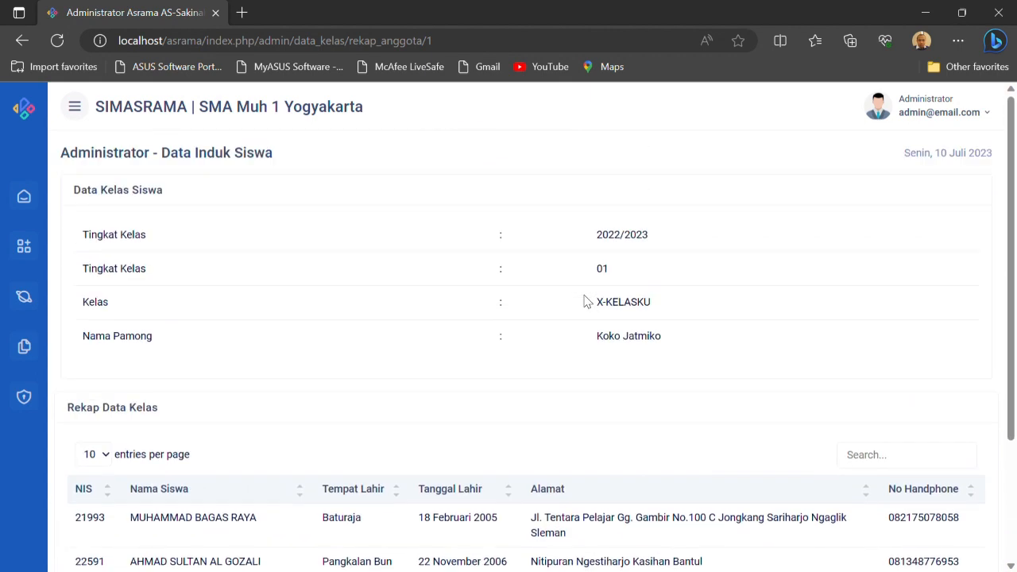
View the permit and violation reports Rekap Ijin Umum, Rekap Ijin Khusus and Rekap Pelanggaran in turn
click(32, 352)
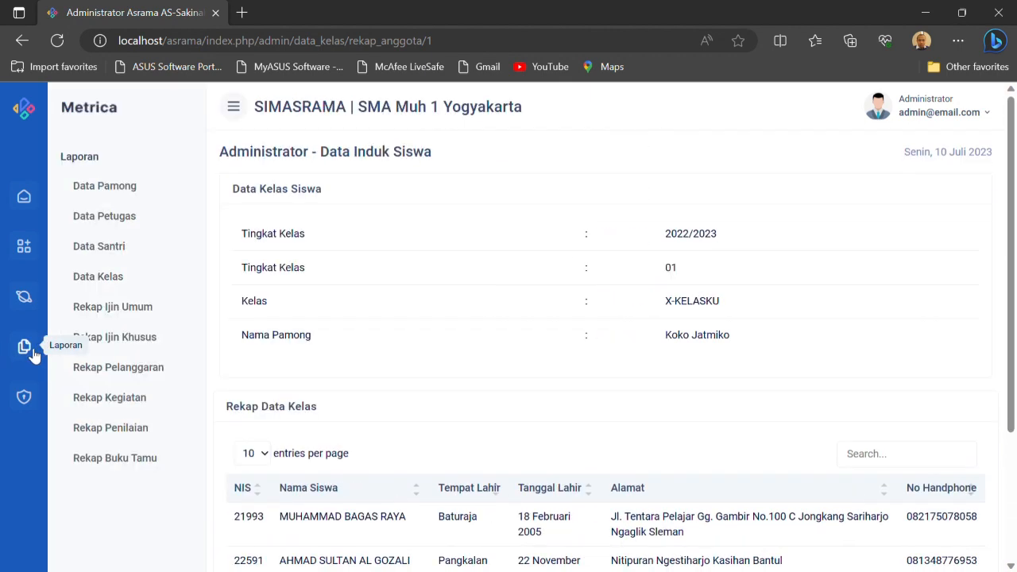
click(108, 309)
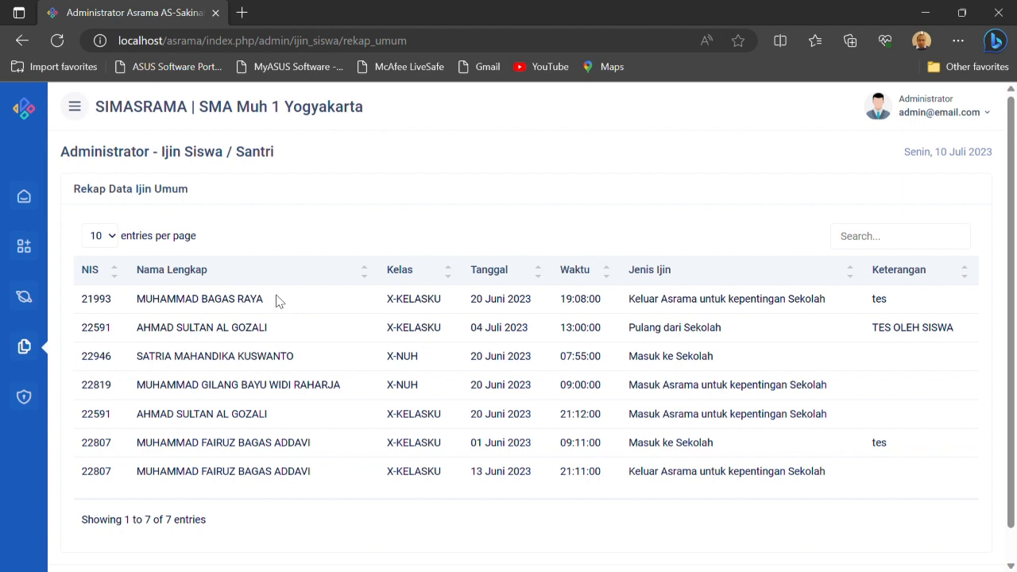
click(24, 346)
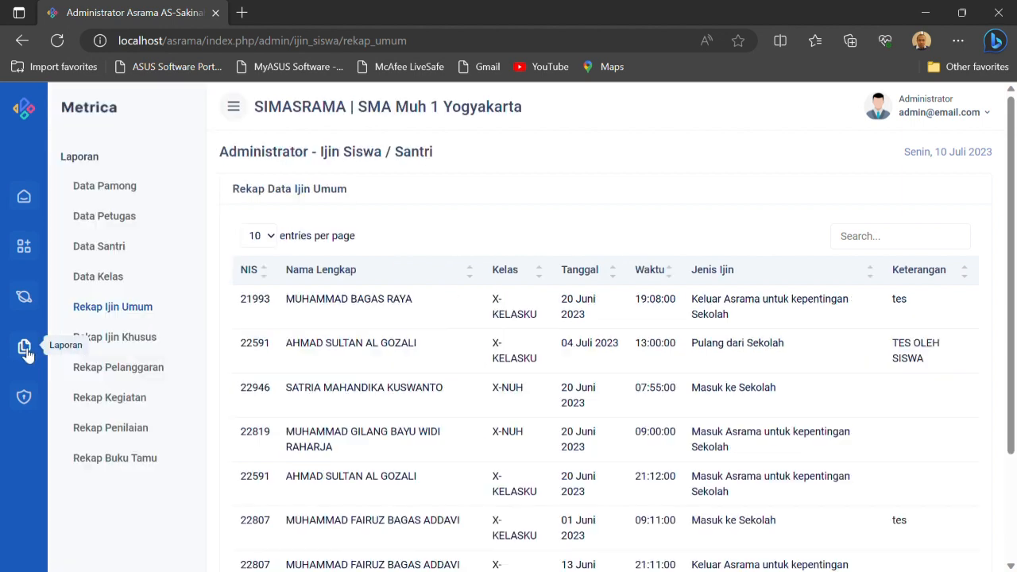
click(123, 341)
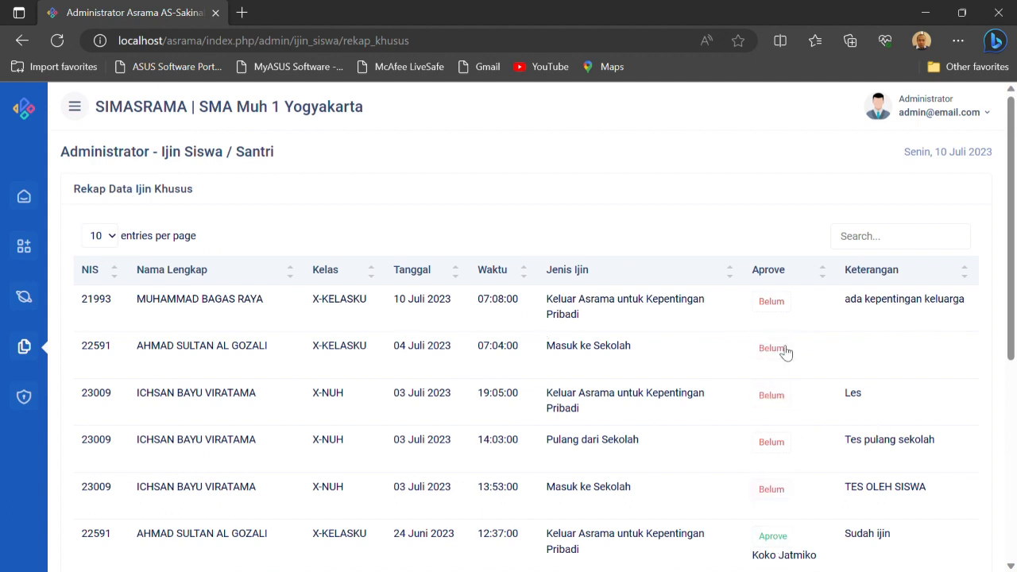
click(24, 346)
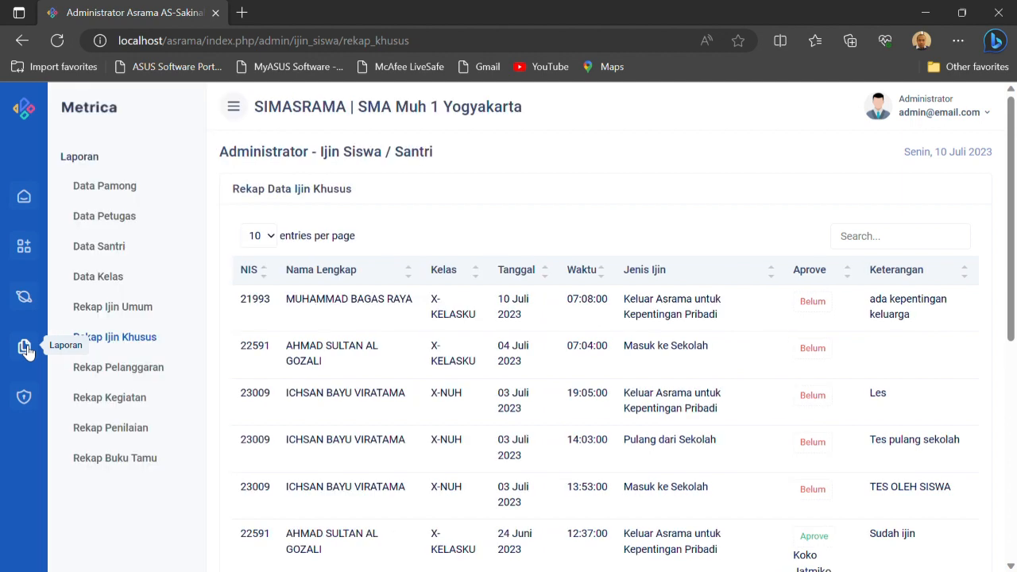
click(112, 371)
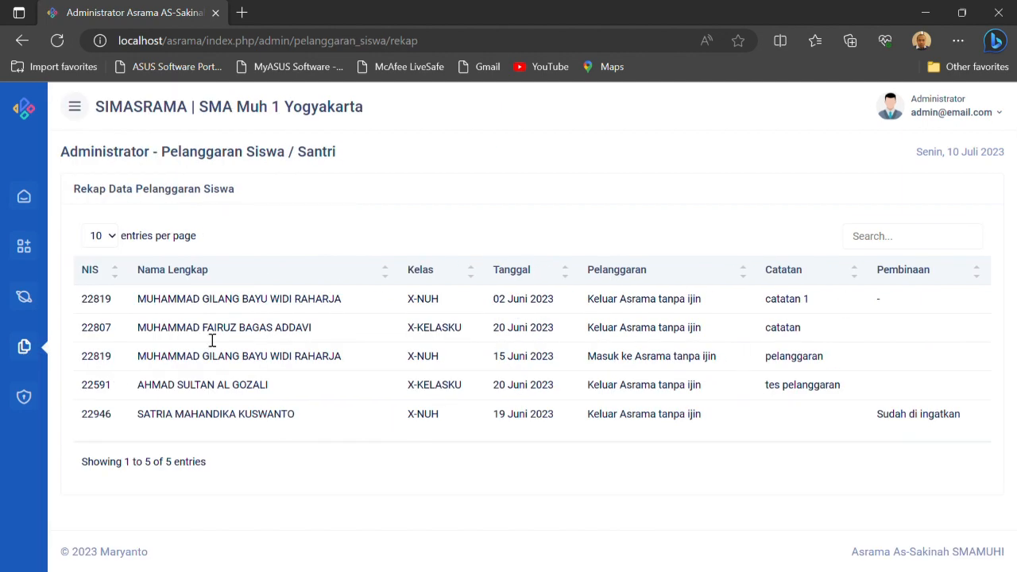
Open the Rekap Kegiatan report, view the printable attendance sheet for X-KELASKU's Tadarus Habis Sholat Isya on 10 Juli 2023, and close it
click(33, 349)
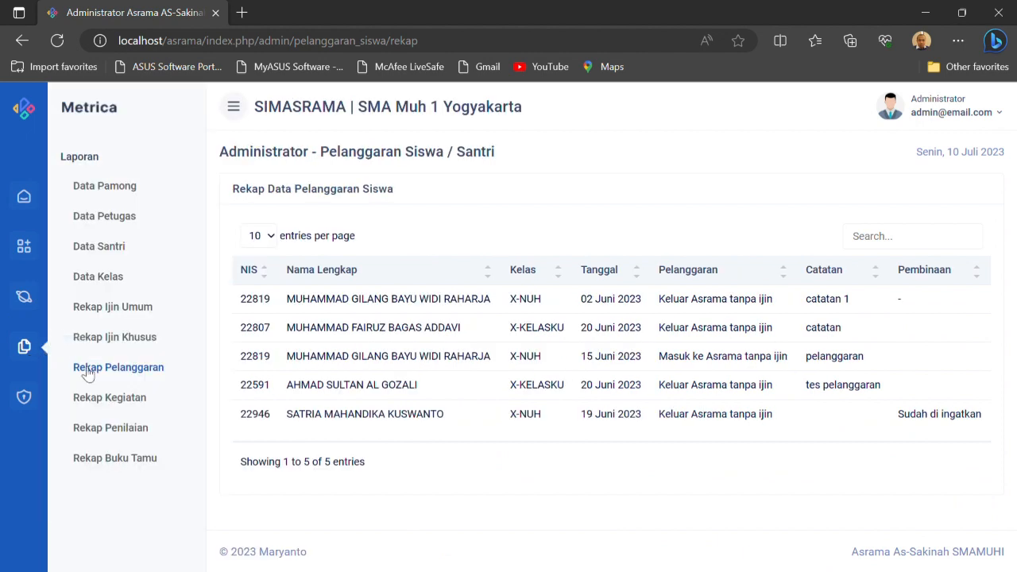
click(104, 399)
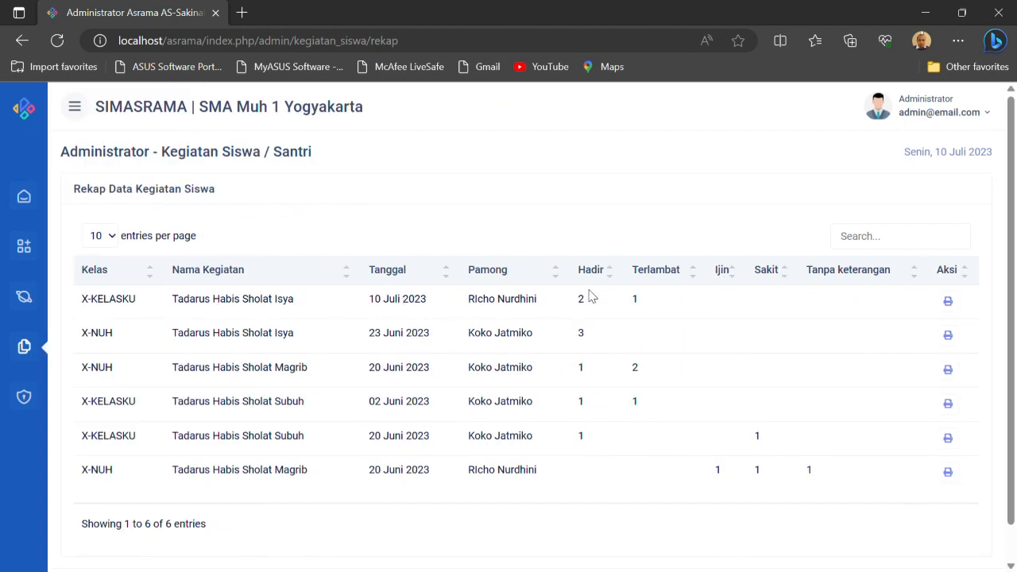
click(947, 302)
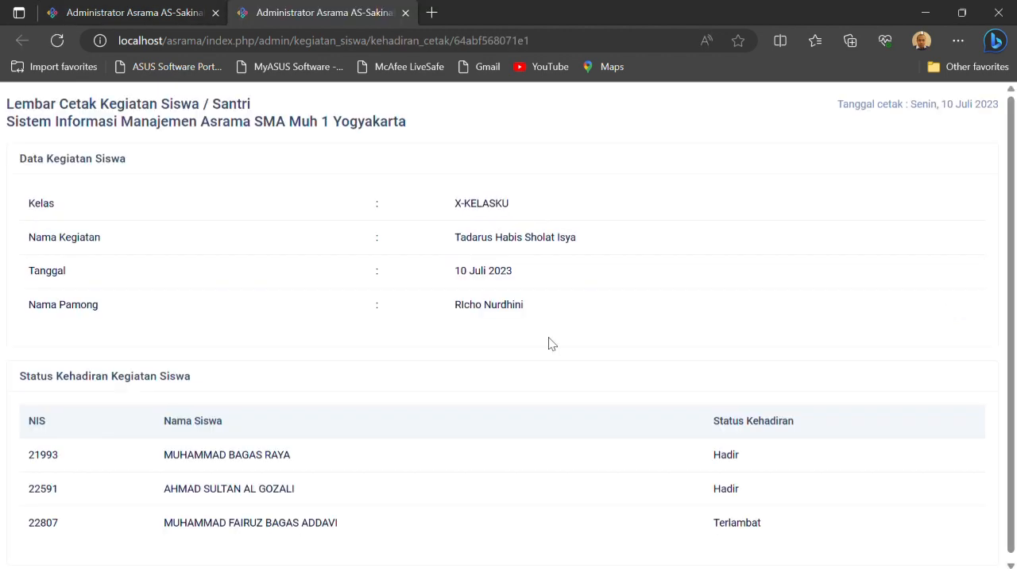
scroll(552, 343, down, 1)
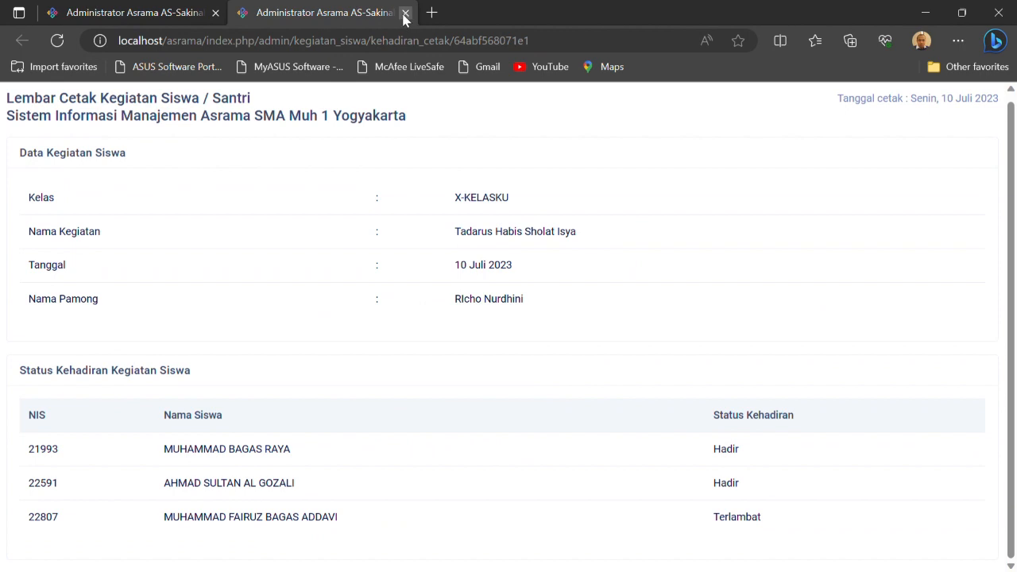
click(404, 12)
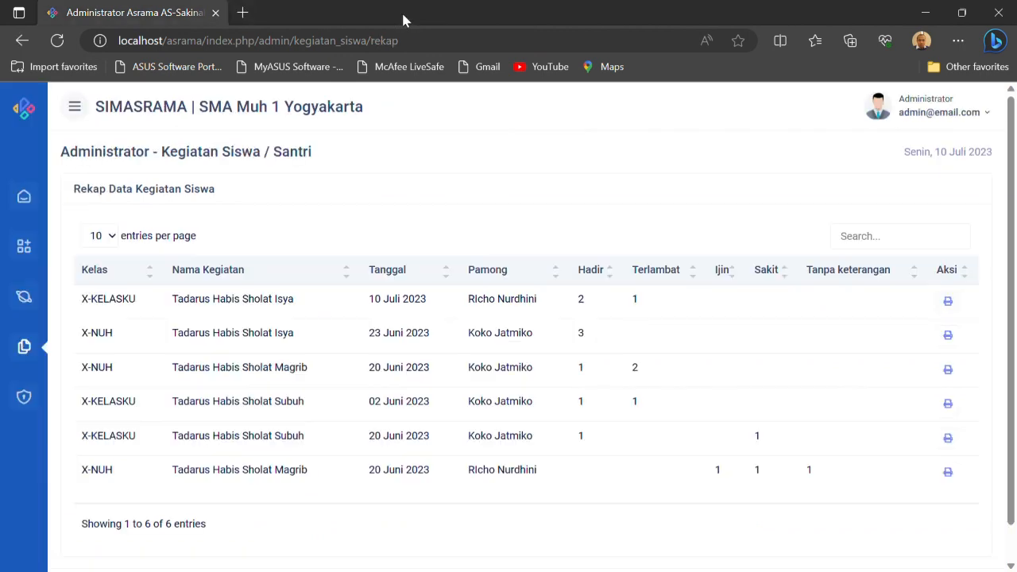
Open the Rekap Penilaian report, view the printable Hafalan Hadist grade recap for class X-KELASKU, and close it
click(27, 357)
click(118, 433)
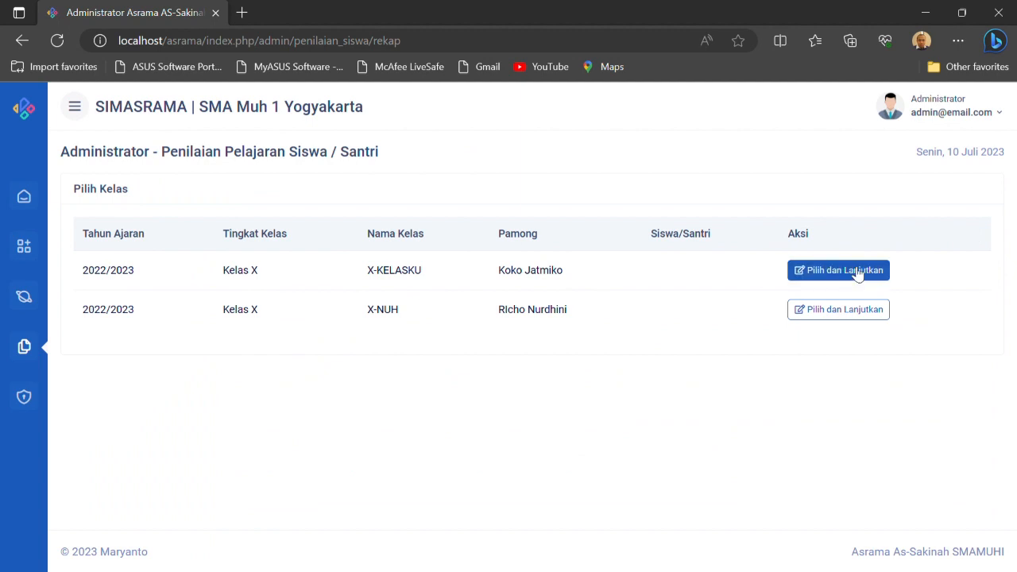
click(857, 274)
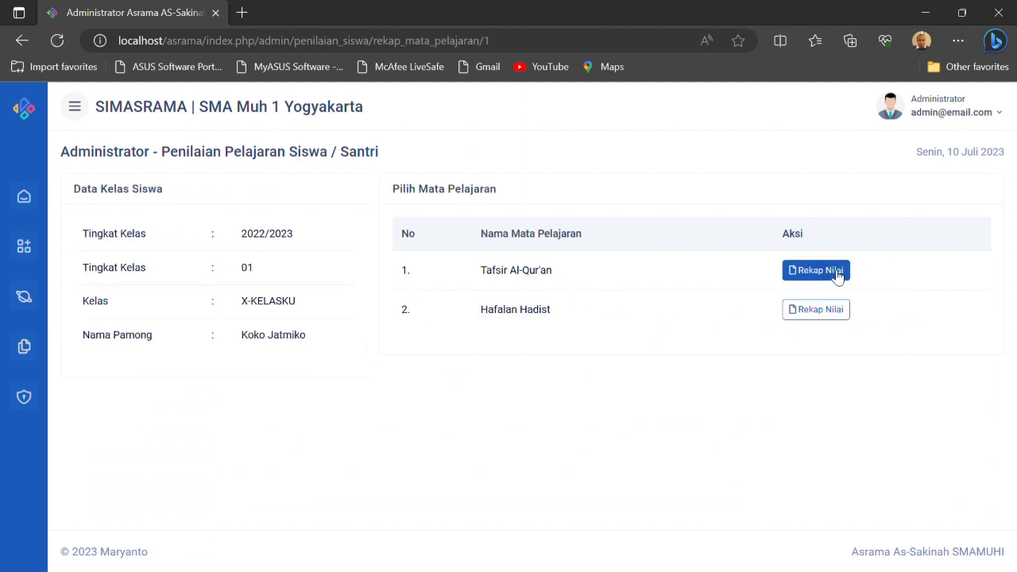
click(817, 311)
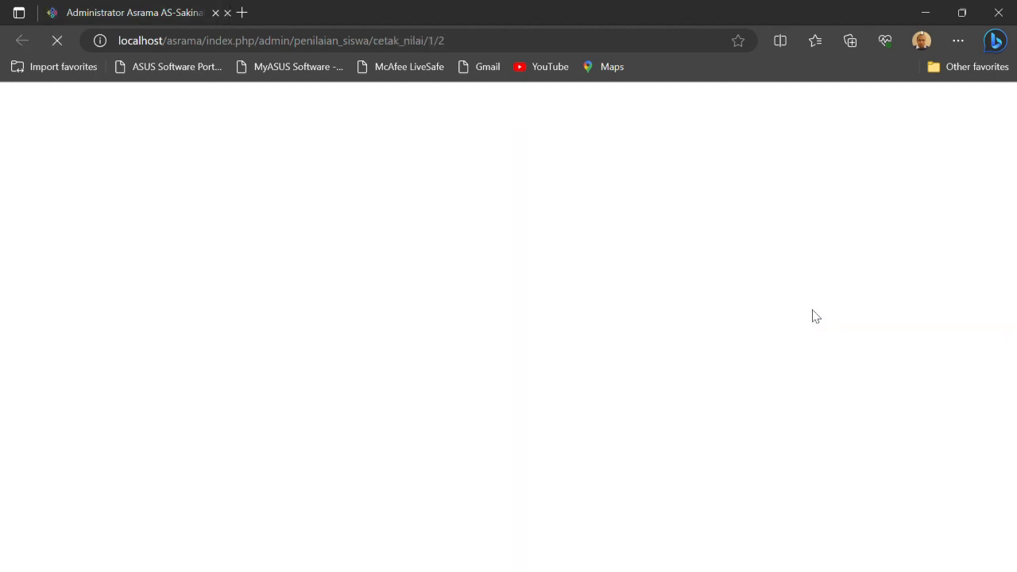
scroll(513, 439, down, 1)
scroll(514, 443, up, 1)
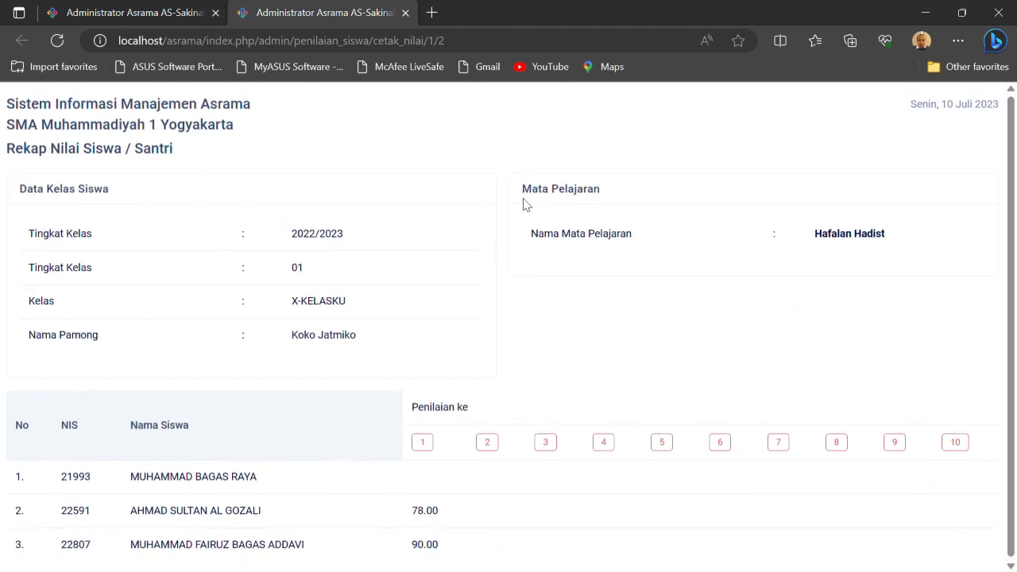
click(405, 12)
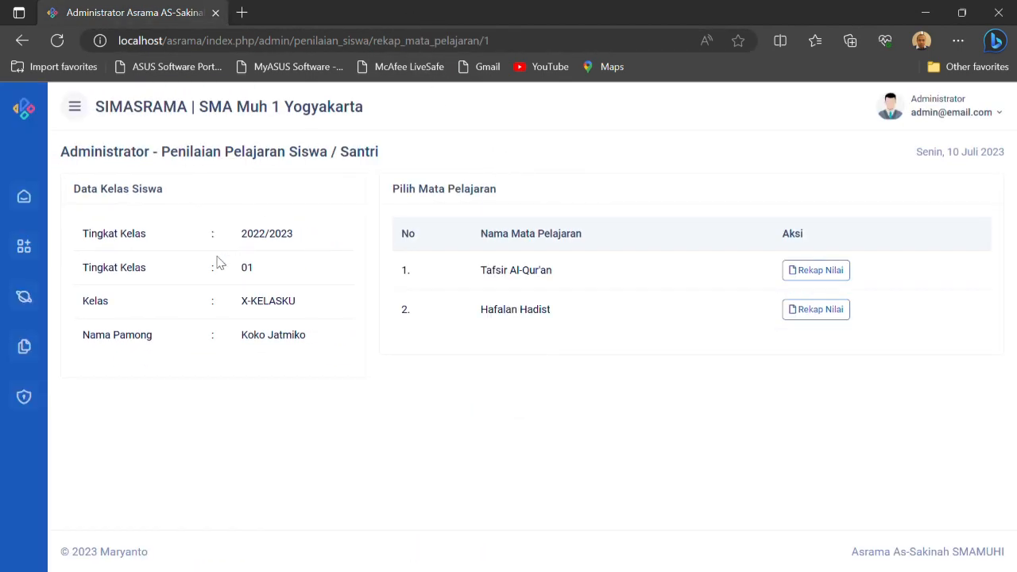
View the Rekap Buku Tamu report and return to the administrator dashboard
click(24, 348)
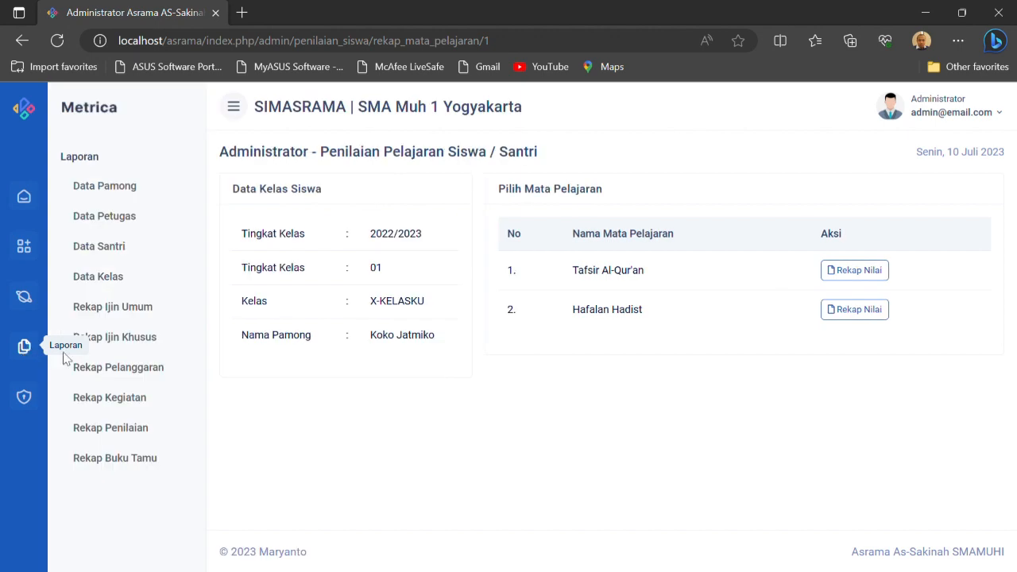
click(127, 459)
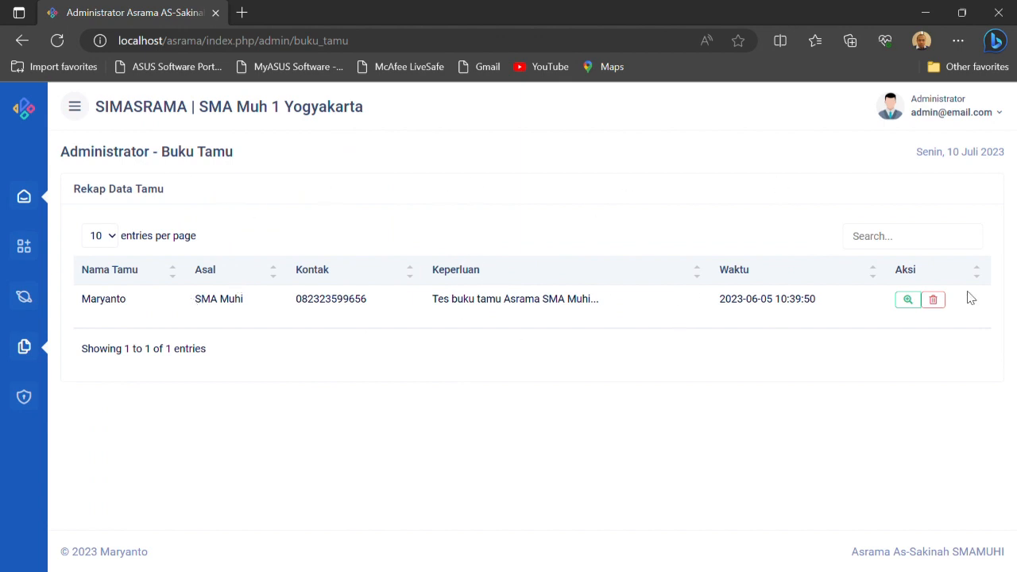
click(24, 397)
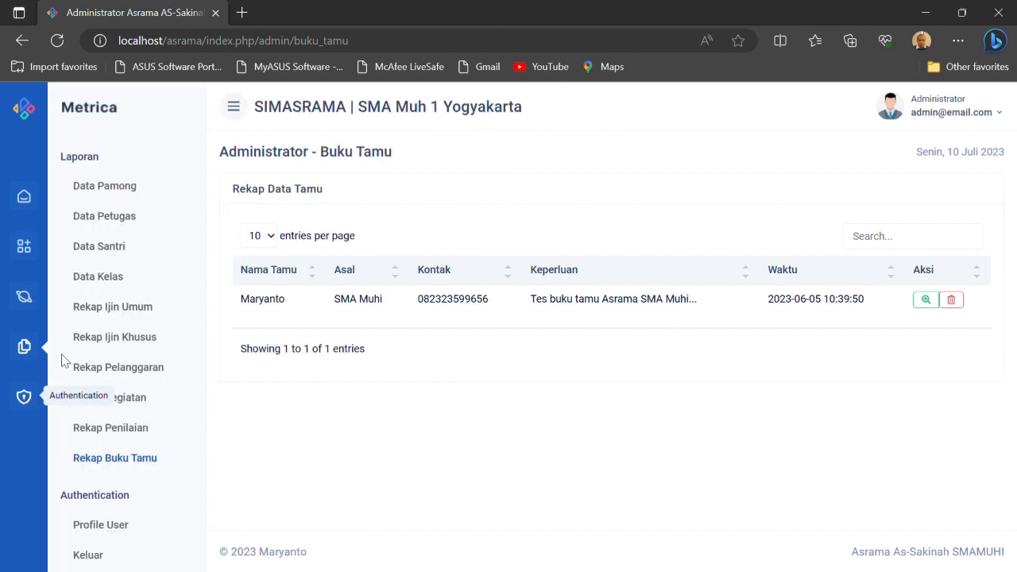
click(29, 200)
click(86, 189)
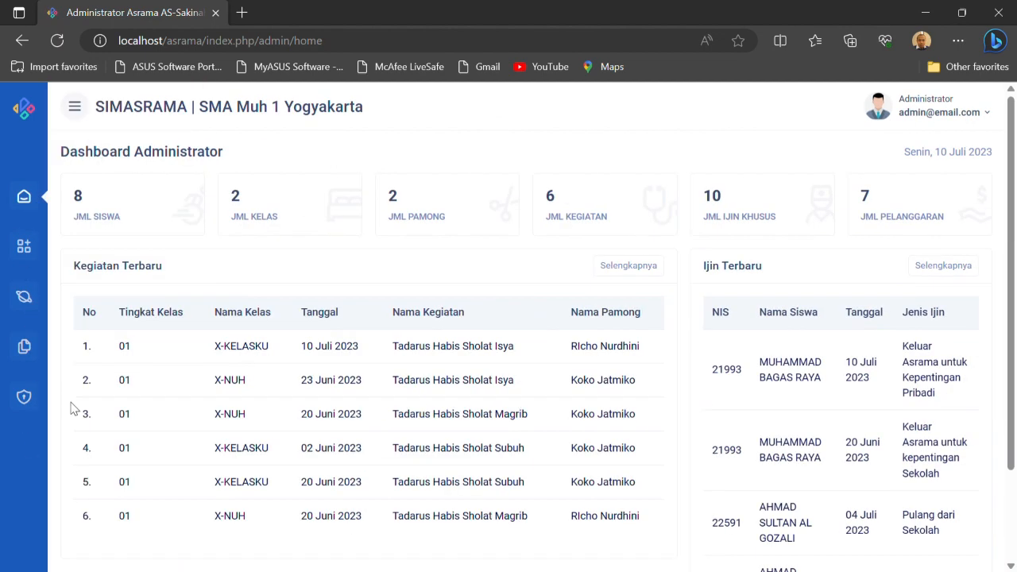
View the administrator's Profile User page and the Profile entry of the account options
click(28, 406)
click(101, 189)
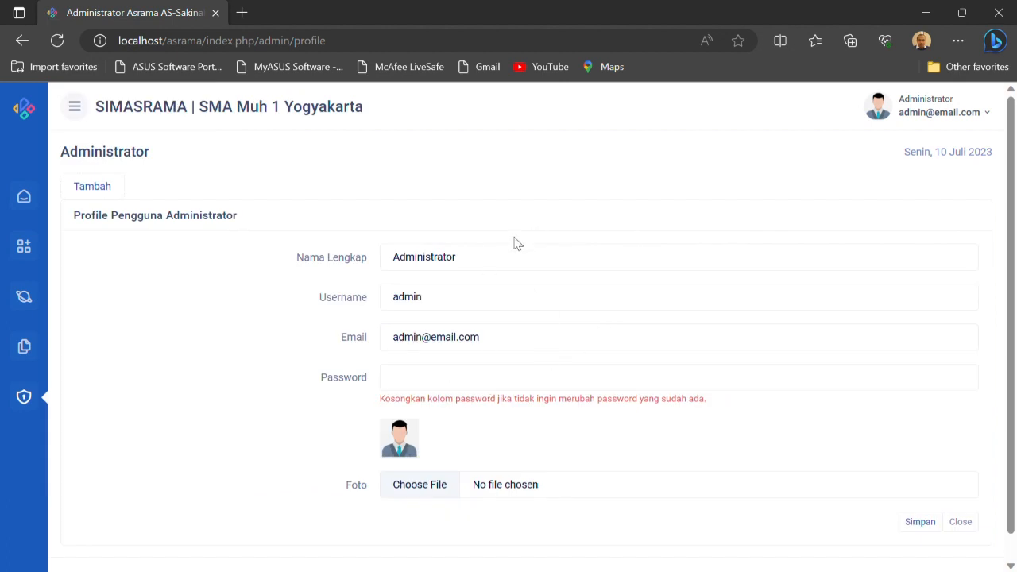
click(23, 395)
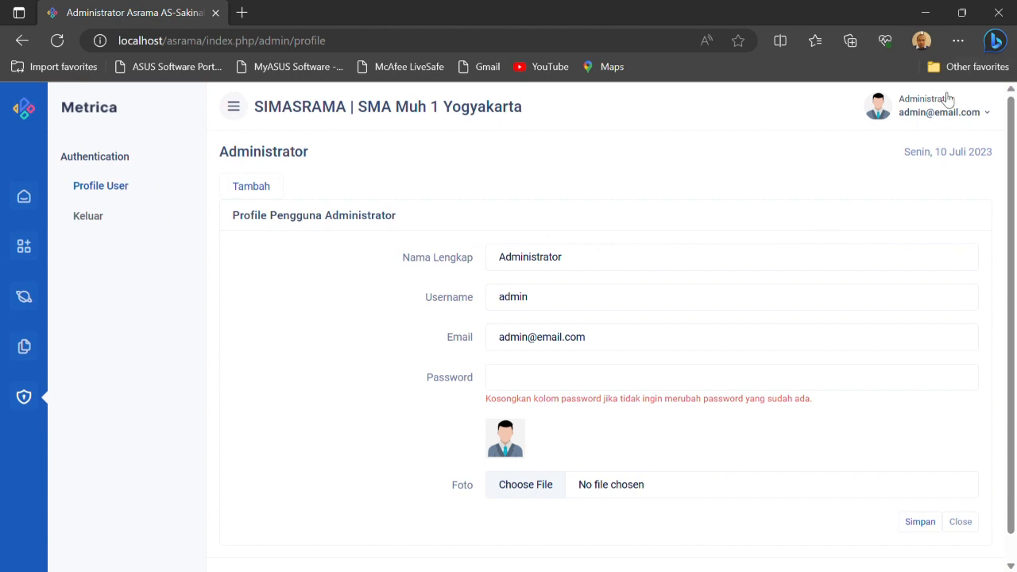
click(957, 118)
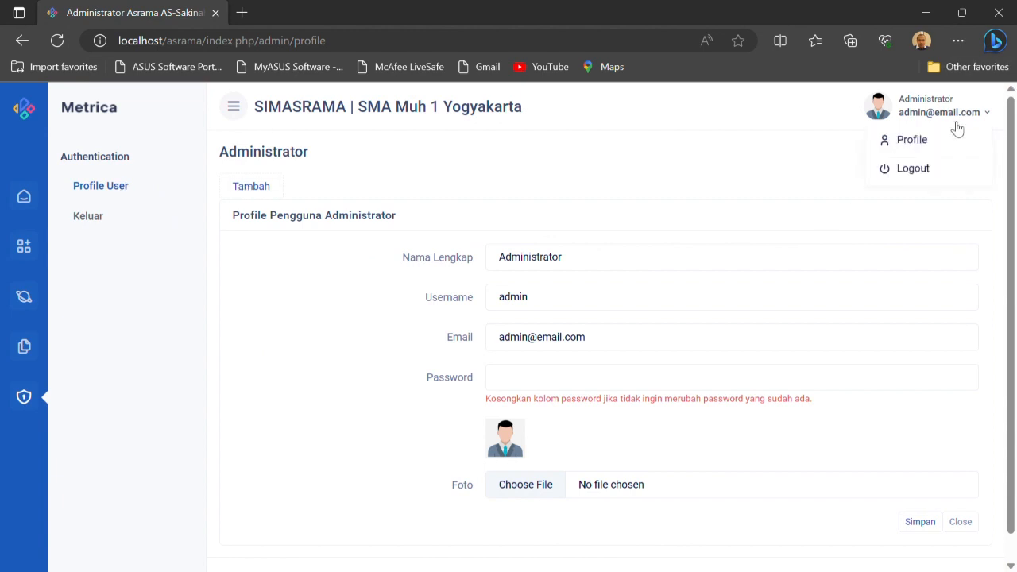
click(914, 139)
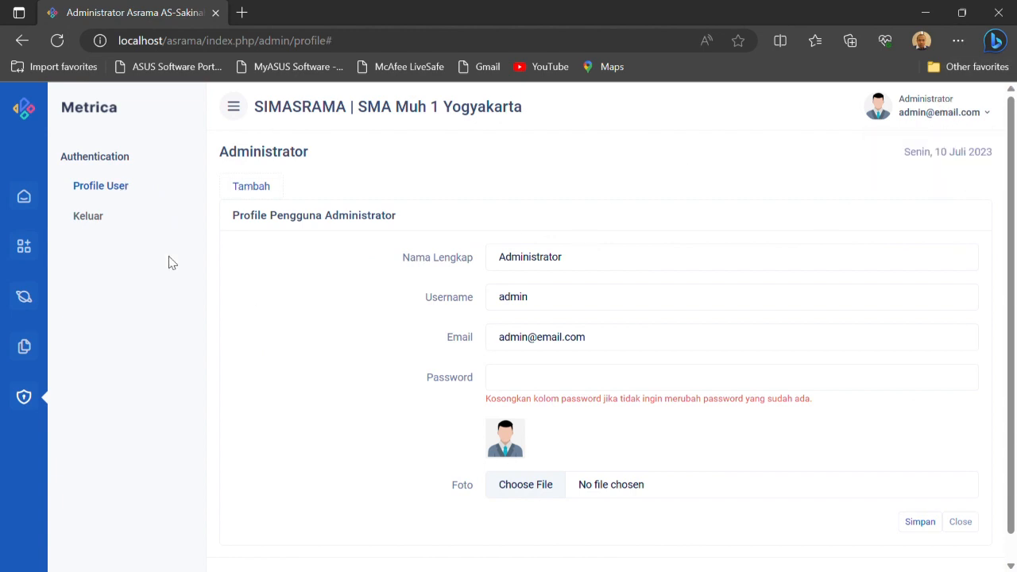
Log out of the administrator account and sign in to the Pamong area with the pamong's username and account password
click(94, 222)
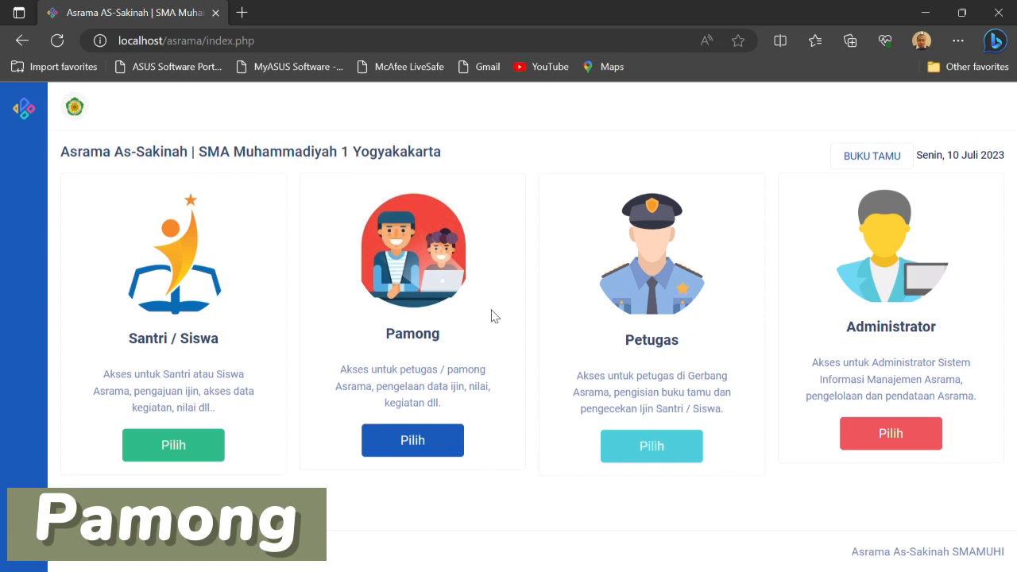
click(426, 446)
click(202, 338)
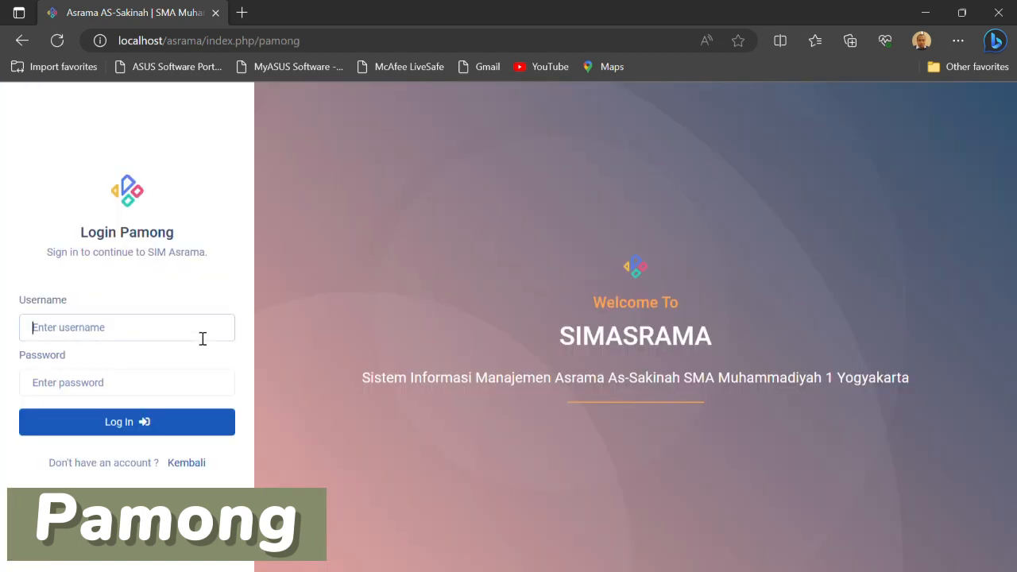
text(koko)
click(156, 368)
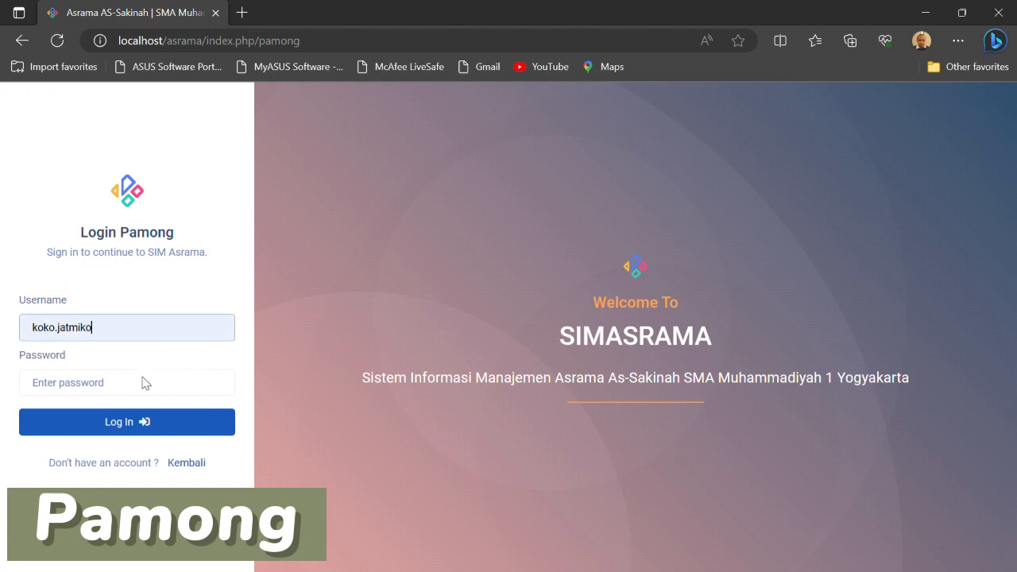
click(114, 391)
text(•)
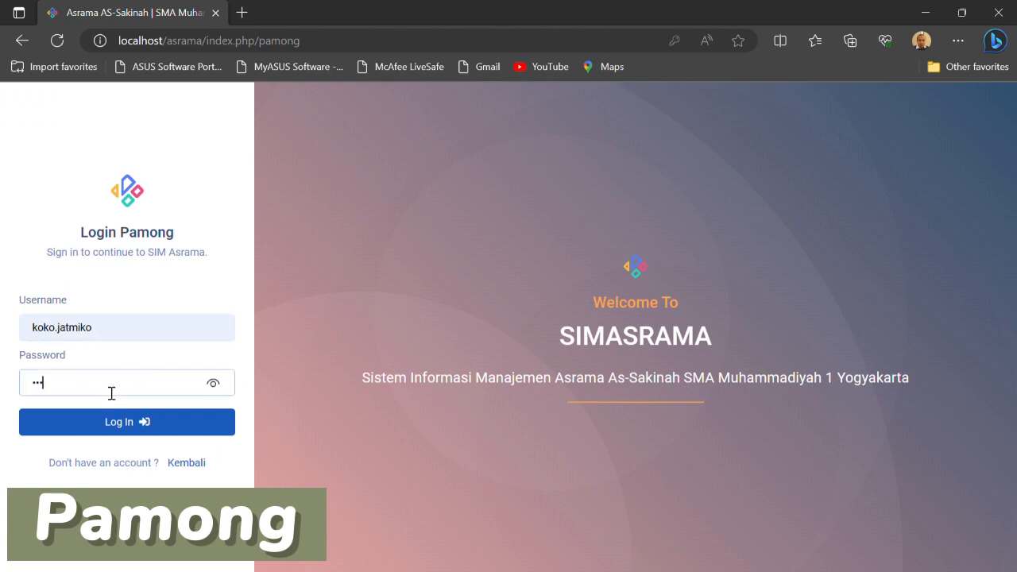
click(133, 413)
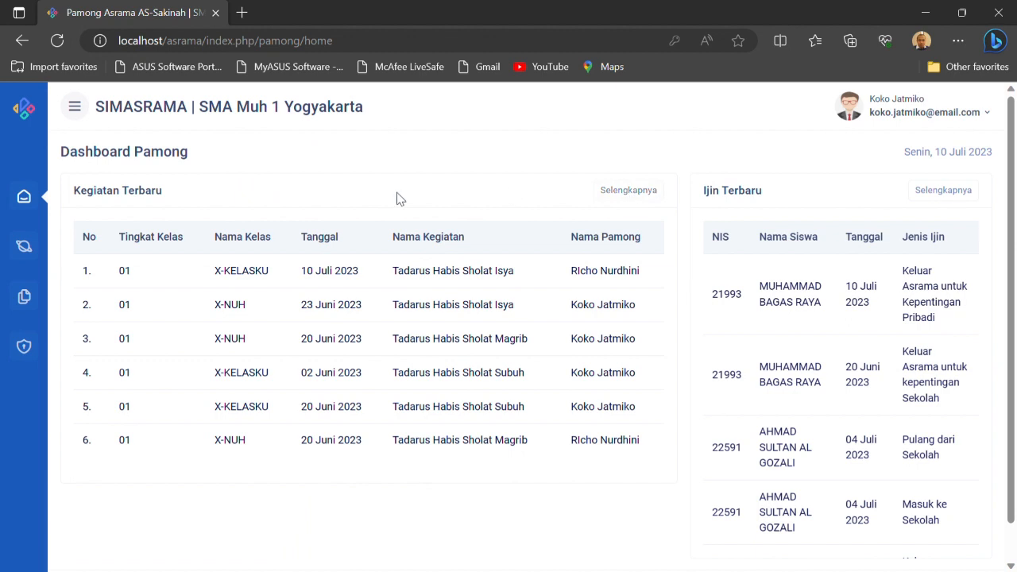
View the Pamong dashboard and the Buku Tamu list, opening and closing the details of the listed guest entry
click(34, 202)
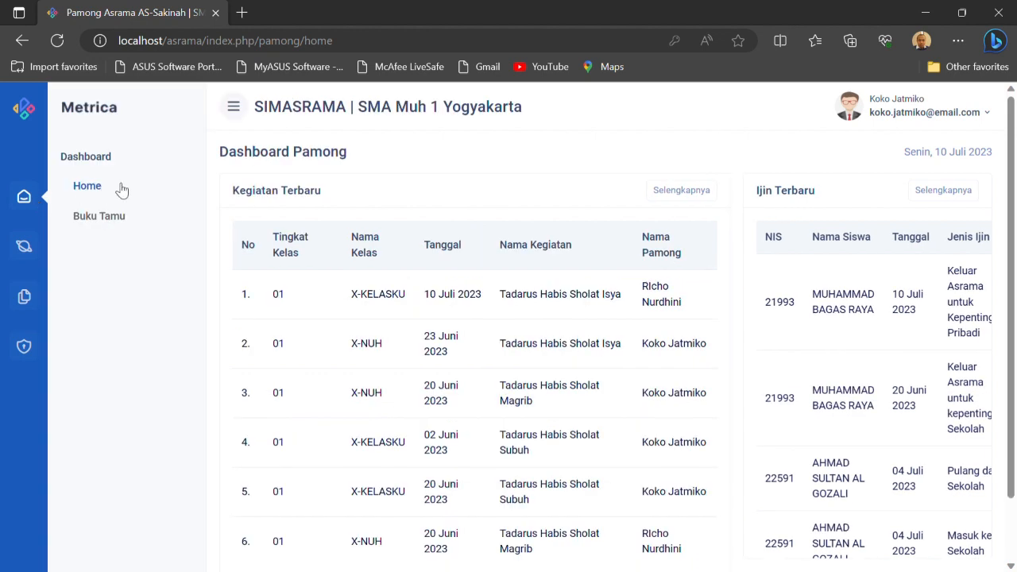
click(94, 192)
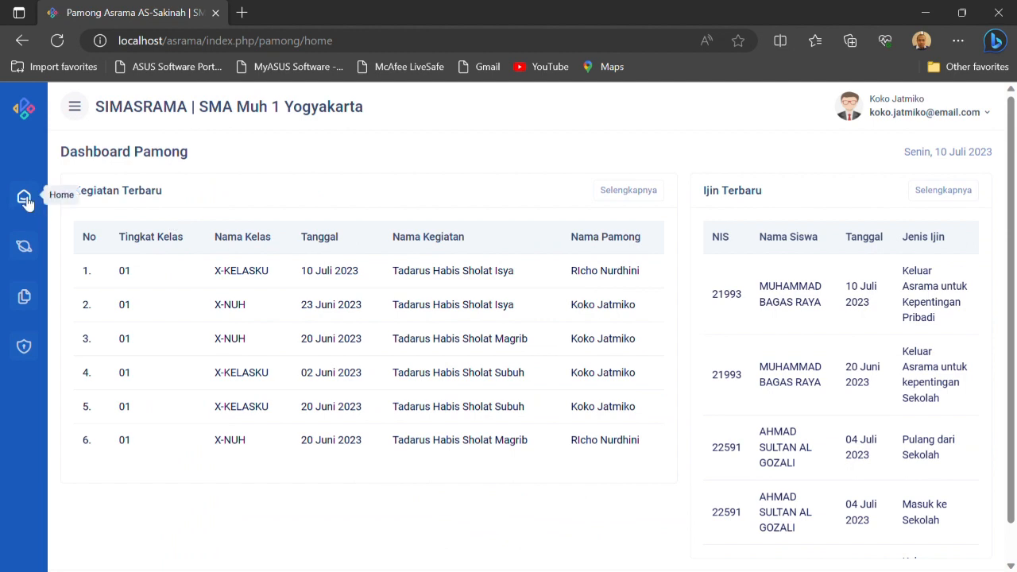
mouse_move(26, 203)
click(123, 221)
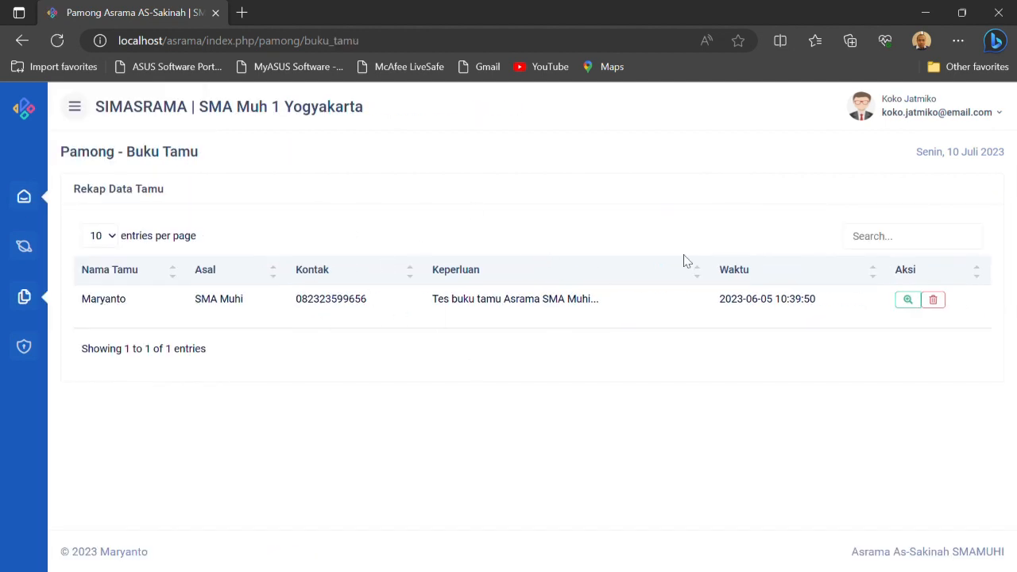
click(907, 300)
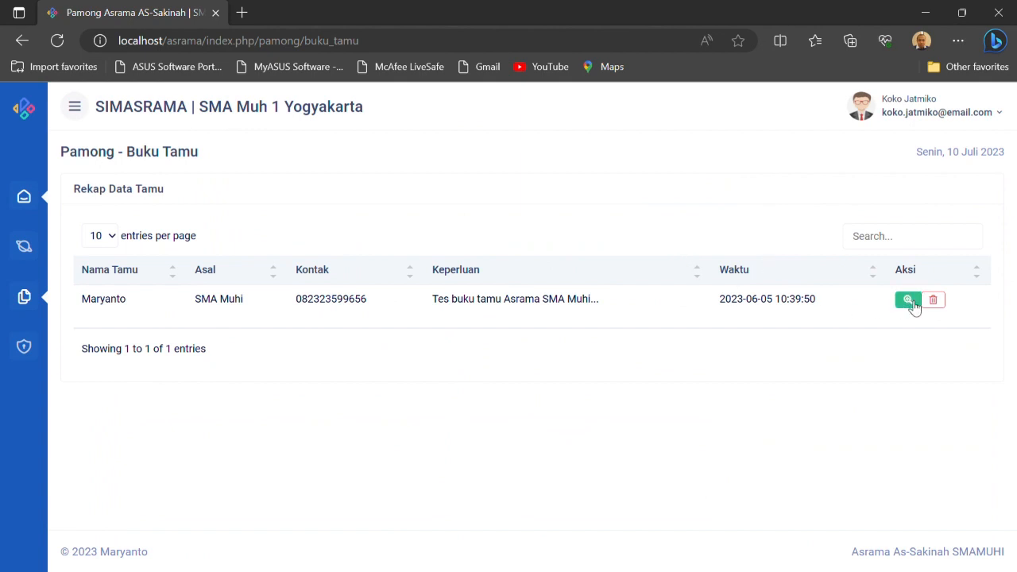
click(688, 124)
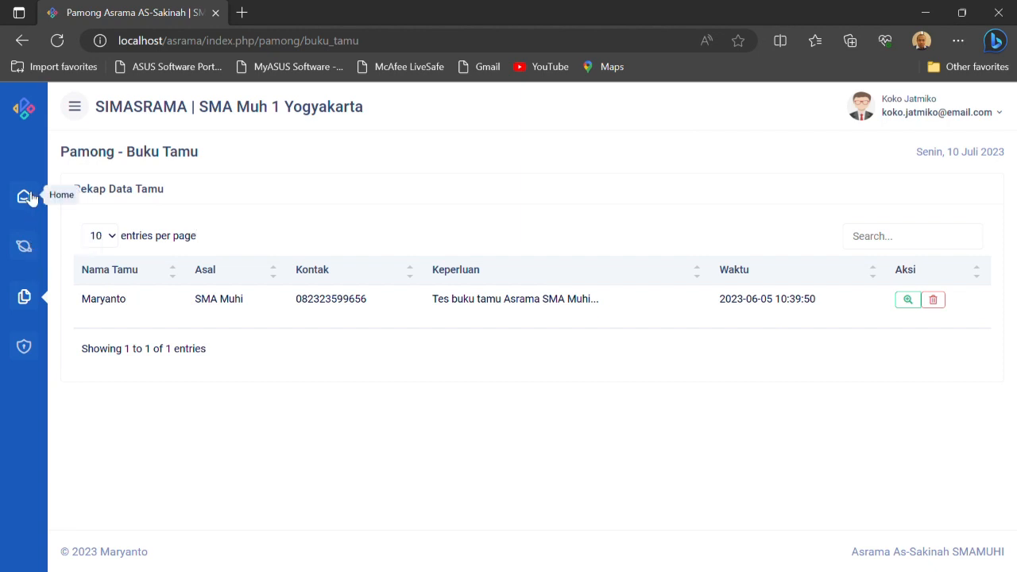
Open the Ijin Umum list under Ijin Siswa, inspect the student choices in the Tambah Ijin form, and close it without saving
click(29, 247)
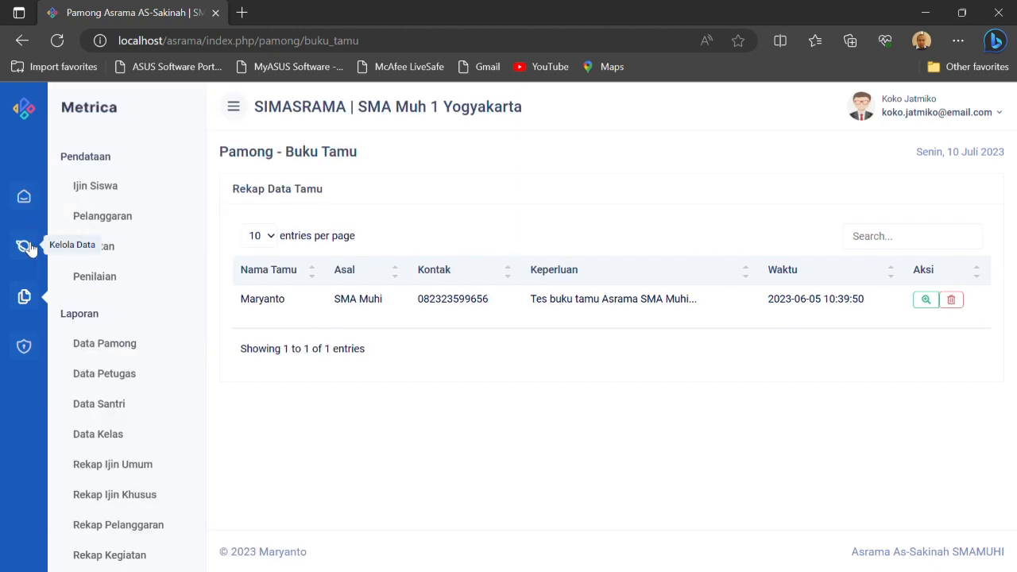
click(94, 189)
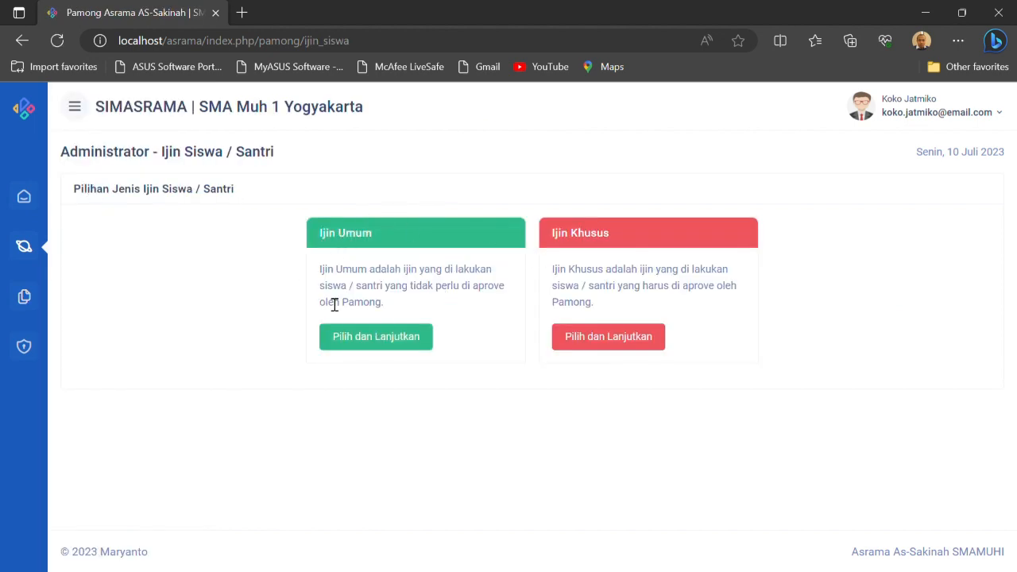
click(367, 336)
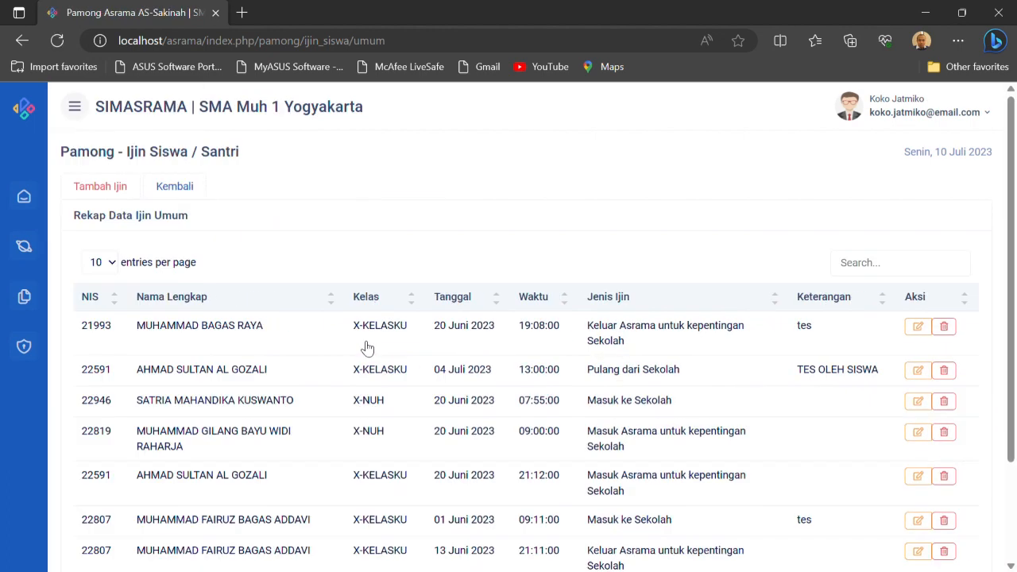
click(107, 189)
click(564, 176)
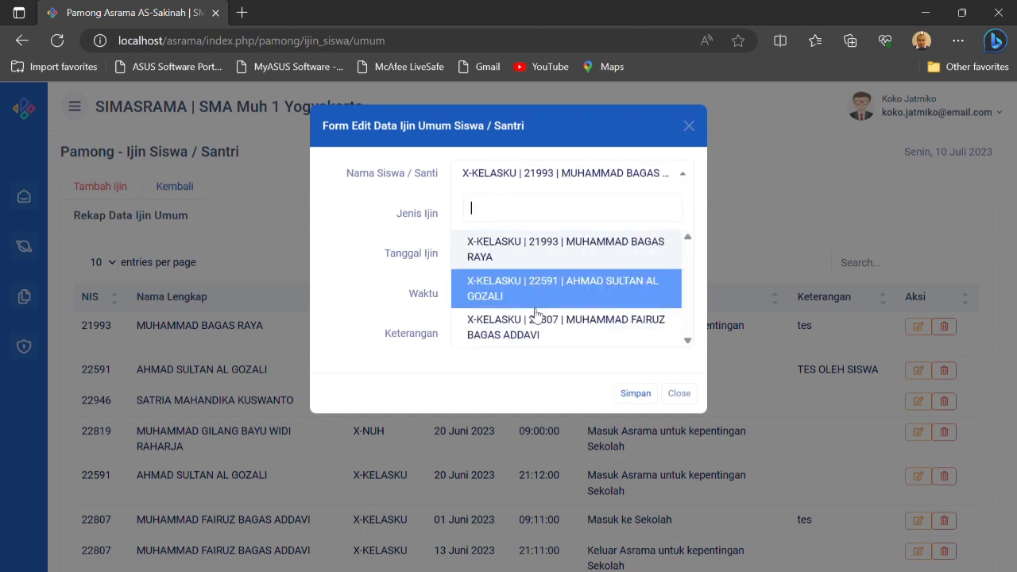
click(374, 284)
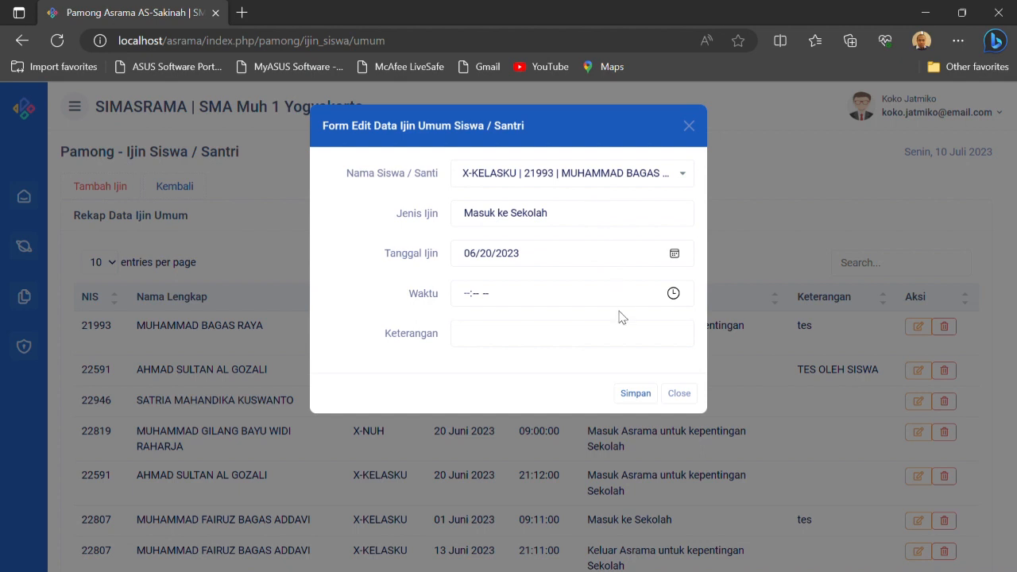
click(688, 401)
Return to the permit type selection and open the Ijin Khusus list
click(175, 187)
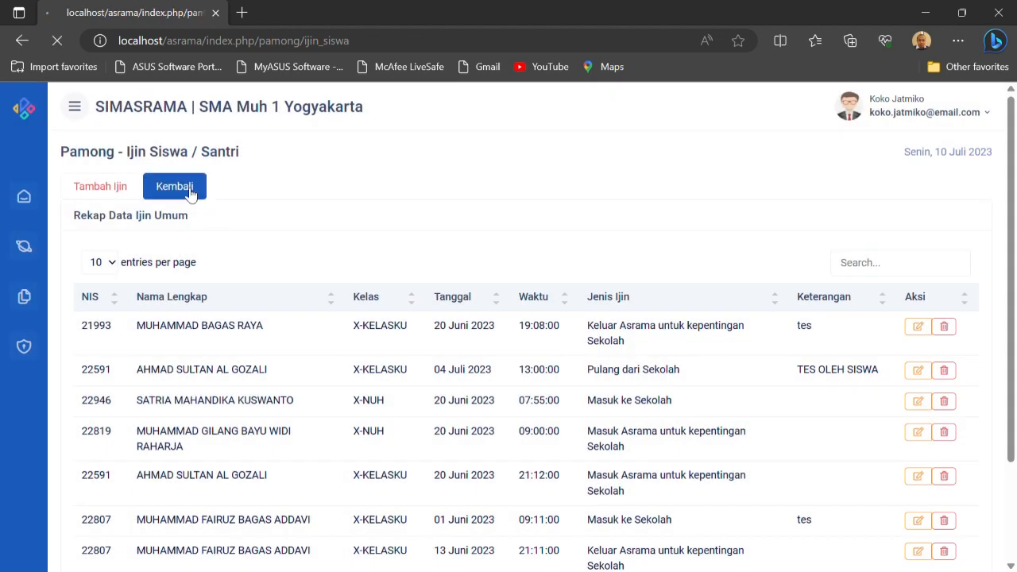
click(616, 339)
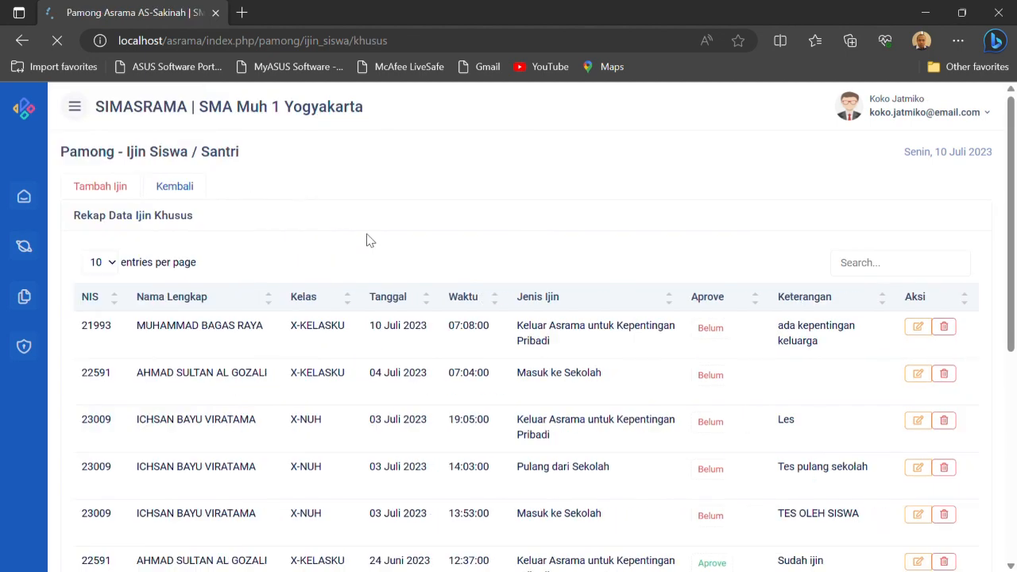
Inspect the student choices in the Ijin Khusus list's Tambah Ijin form and close it without saving
click(116, 185)
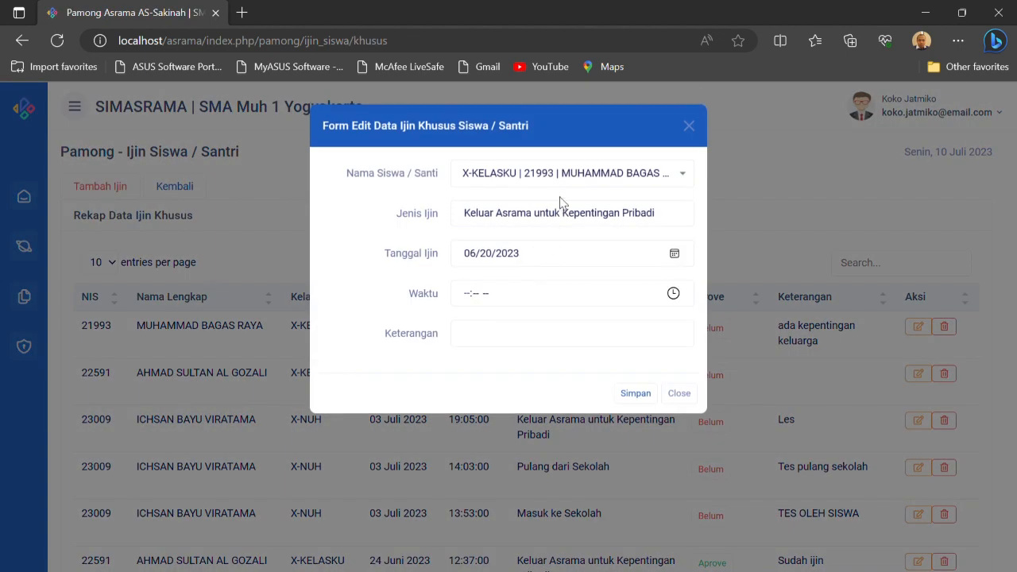
click(599, 175)
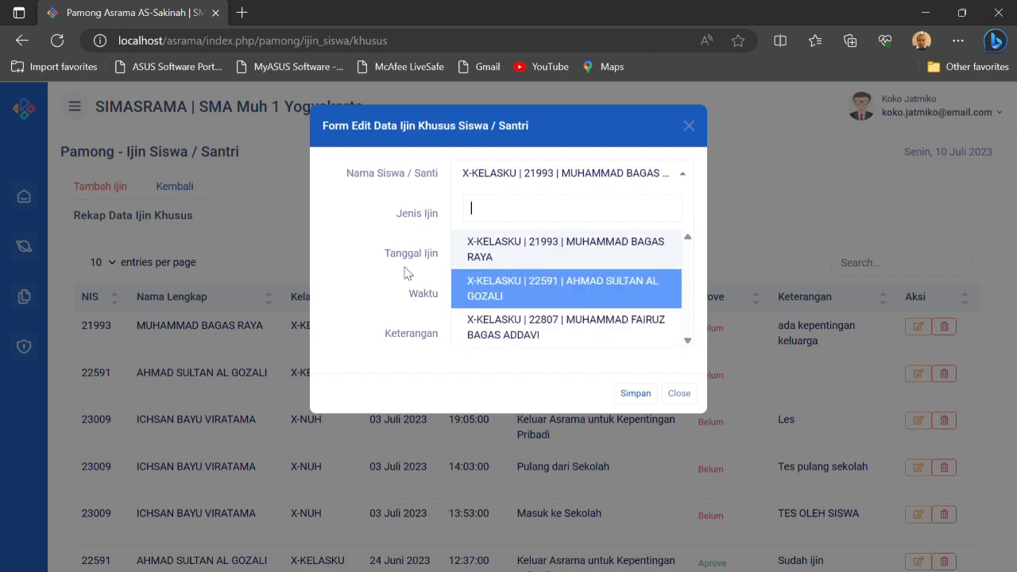
click(377, 253)
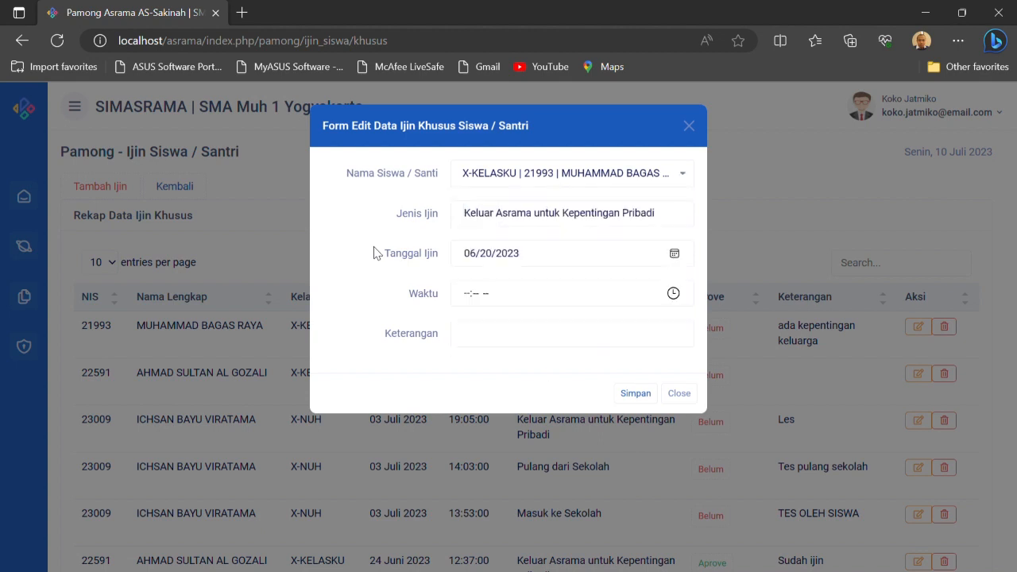
click(678, 393)
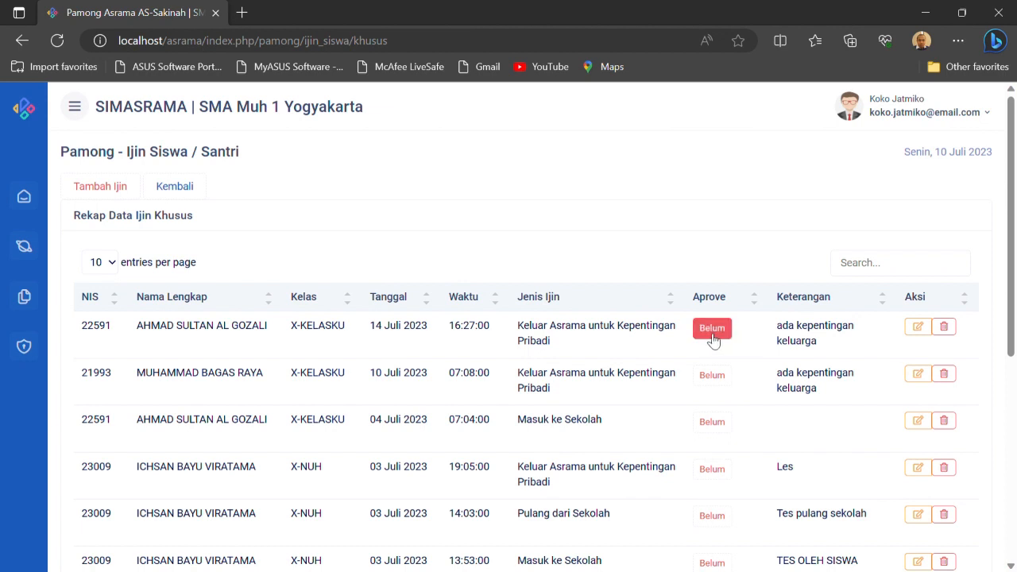
Approve the 14 Juli 2023 special permit by saving it with the pamong as approver, dismiss the notice, and look through the list
click(918, 332)
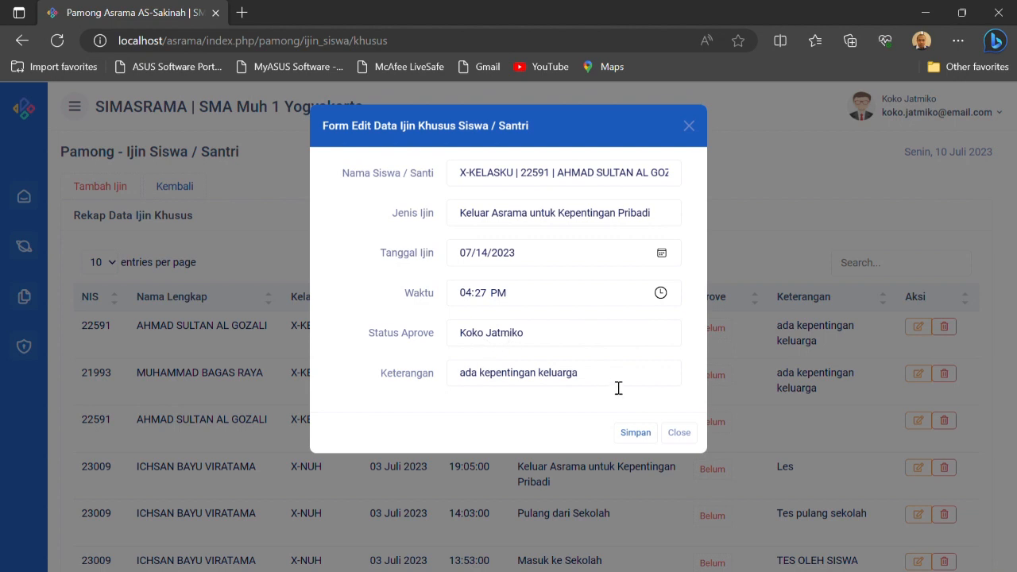
click(635, 432)
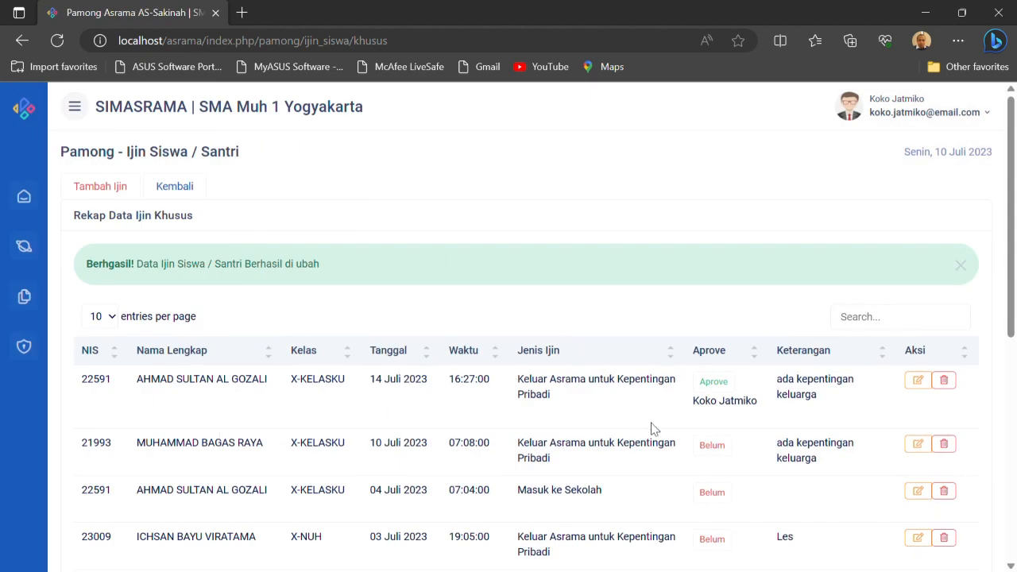
click(961, 265)
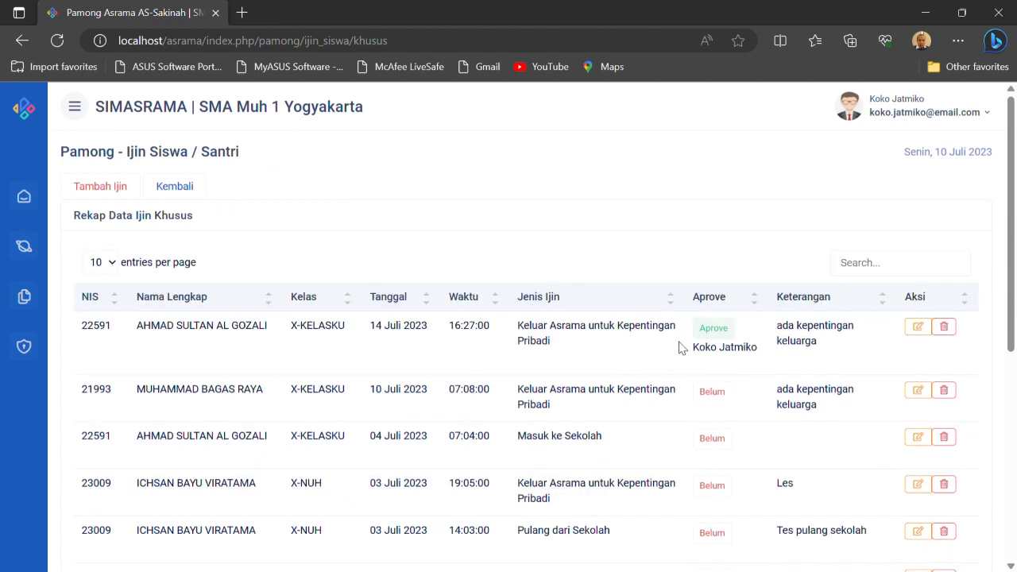
scroll(658, 291, down, 6)
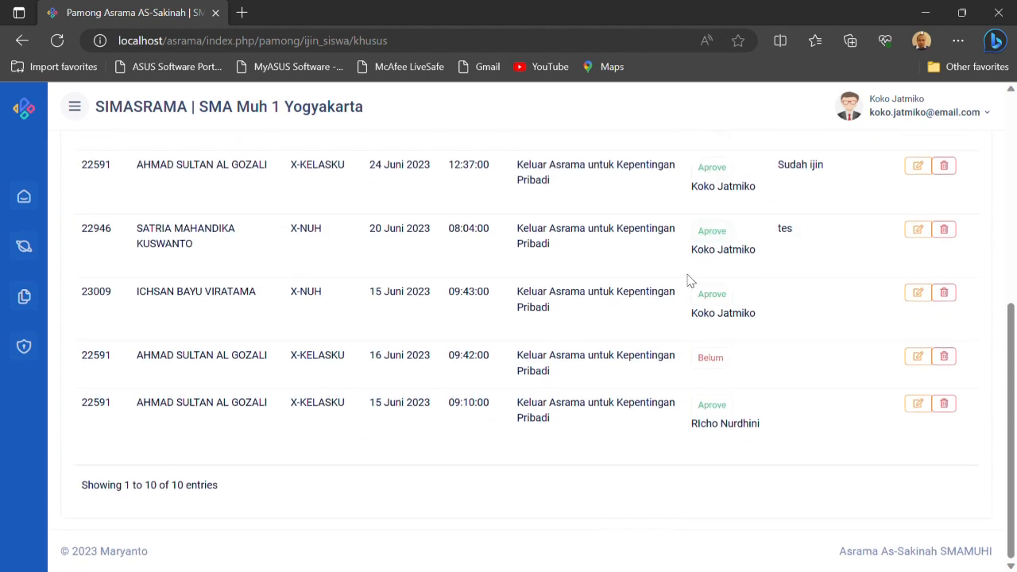
scroll(556, 270, up, 5)
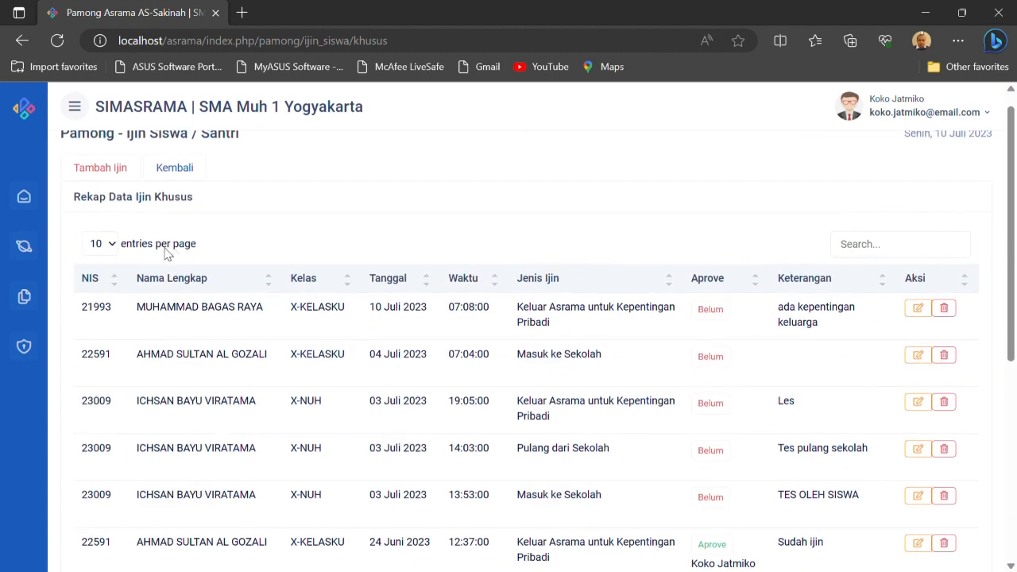
Open the Pelanggaran list, inspect the student choices in the Tambah Pelanggaran form, and close it without saving
click(24, 247)
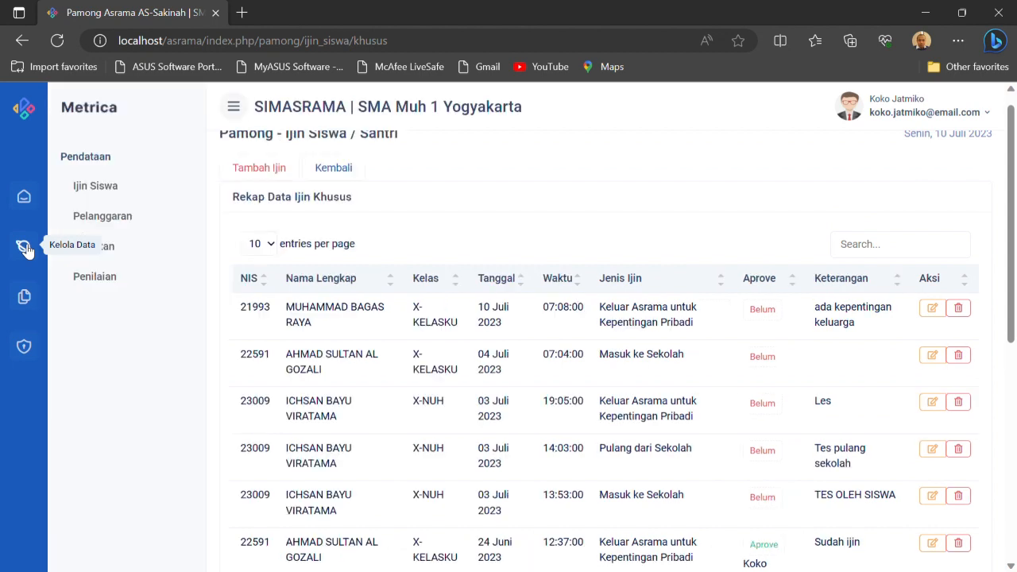
click(99, 219)
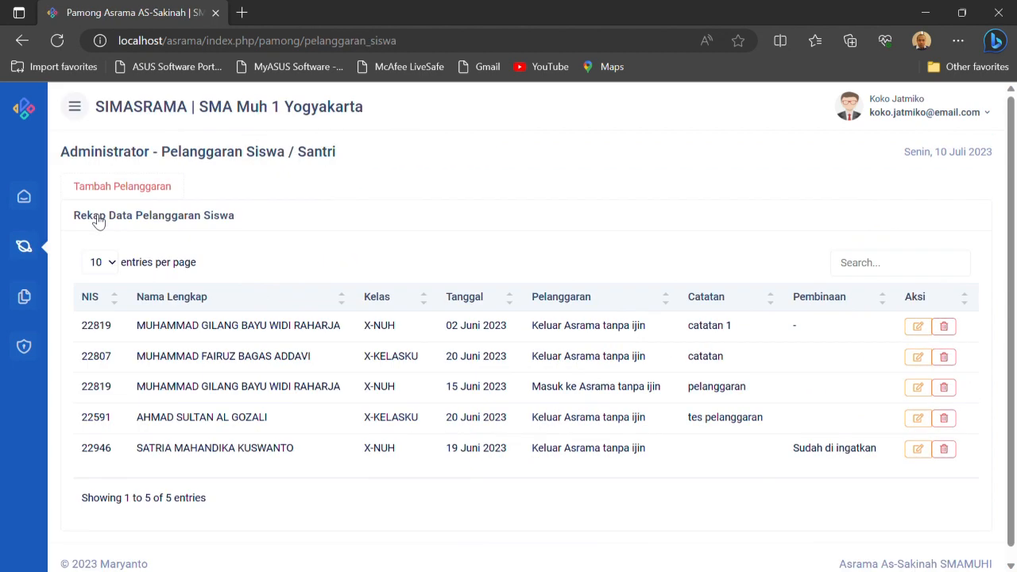
click(162, 189)
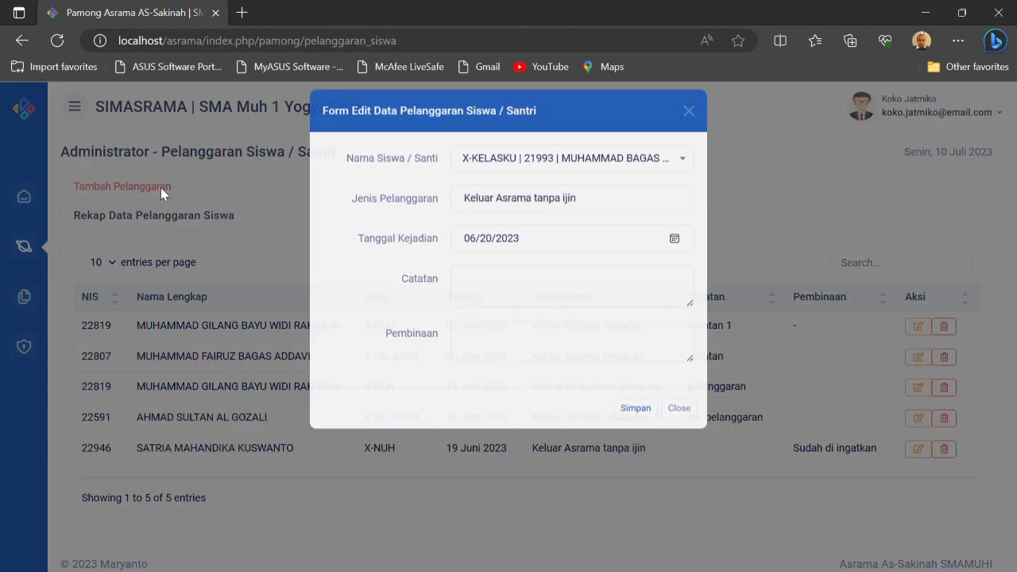
click(547, 176)
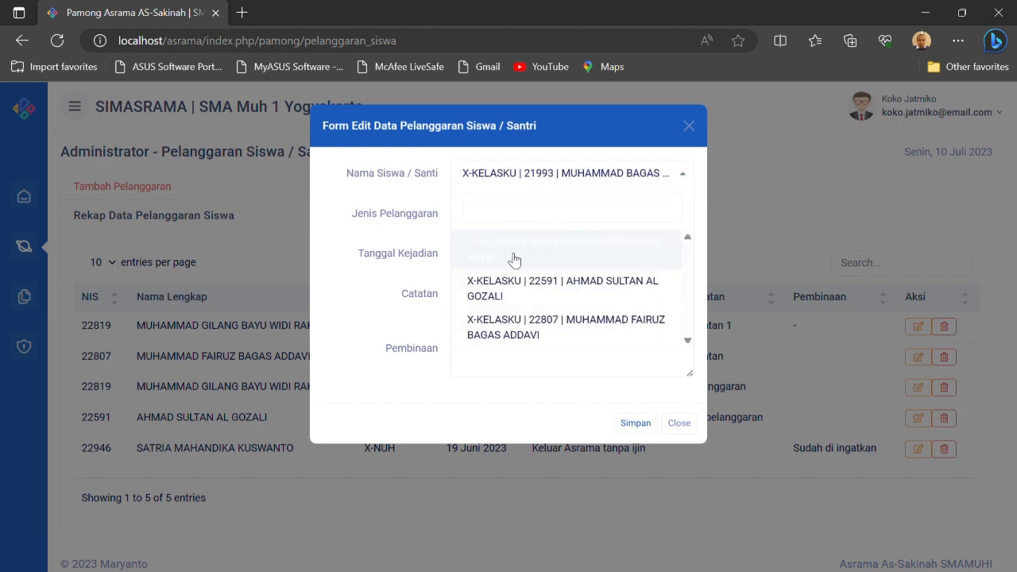
click(679, 422)
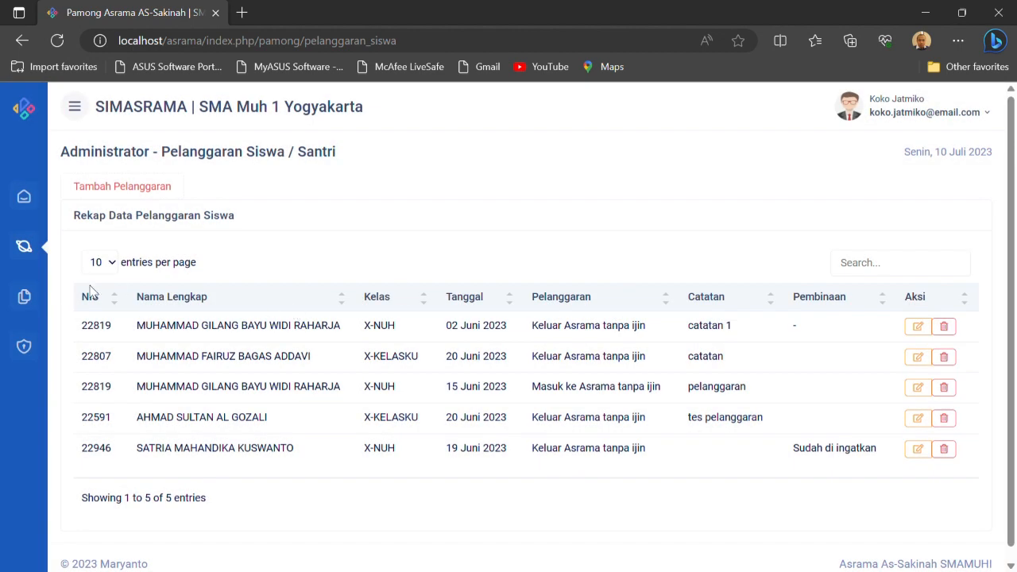
Open the Kegiatan list, view and close the Tambah Kegiatan form, and check the attendance for the Tadarus Habis Sholat Isya activity
click(26, 253)
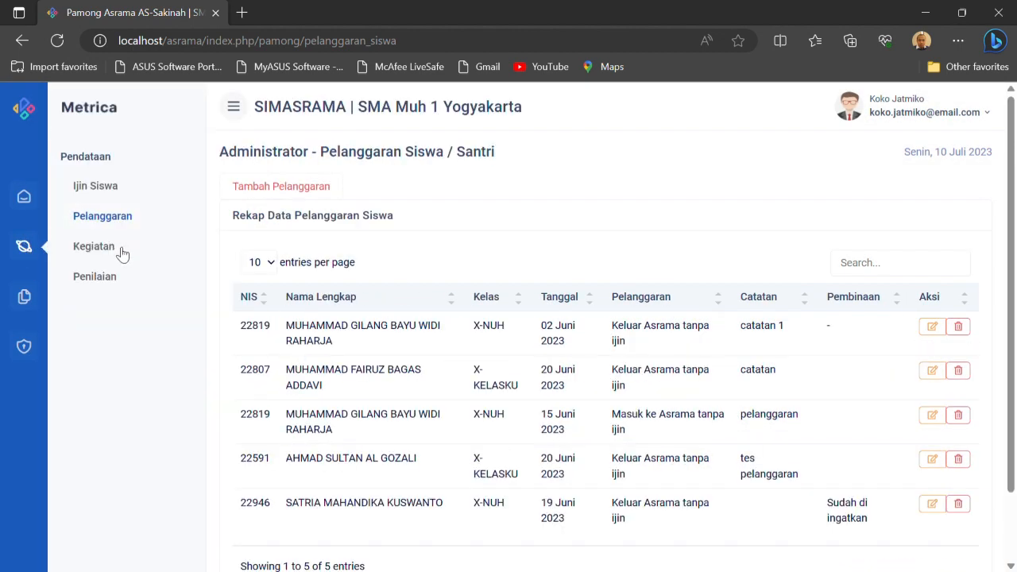
click(120, 252)
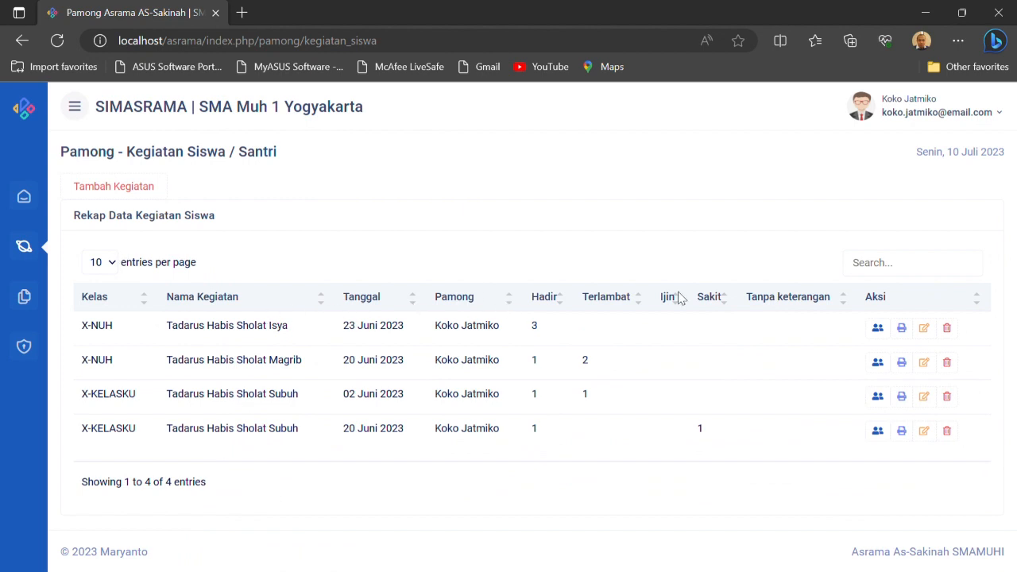
click(136, 195)
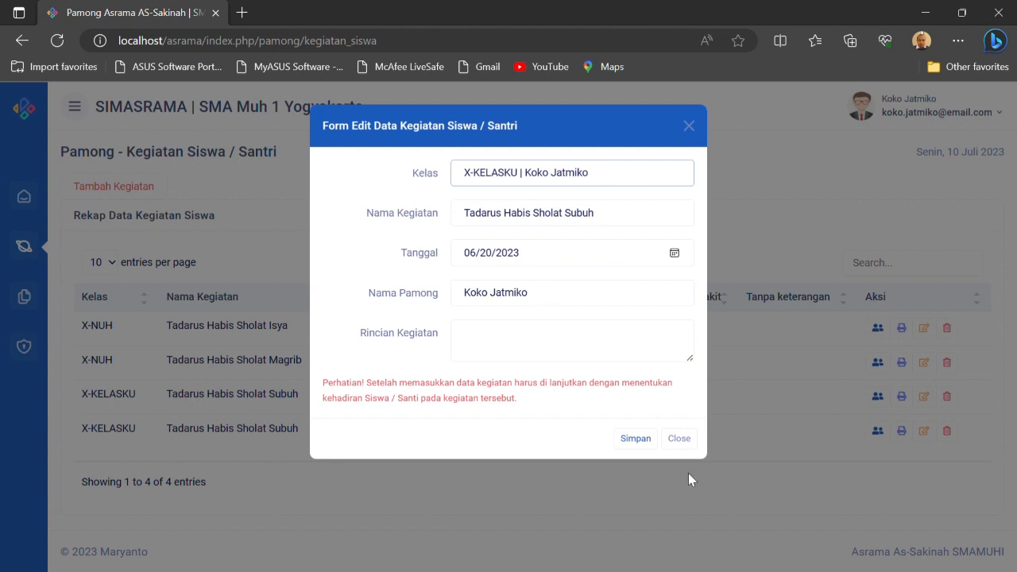
click(678, 439)
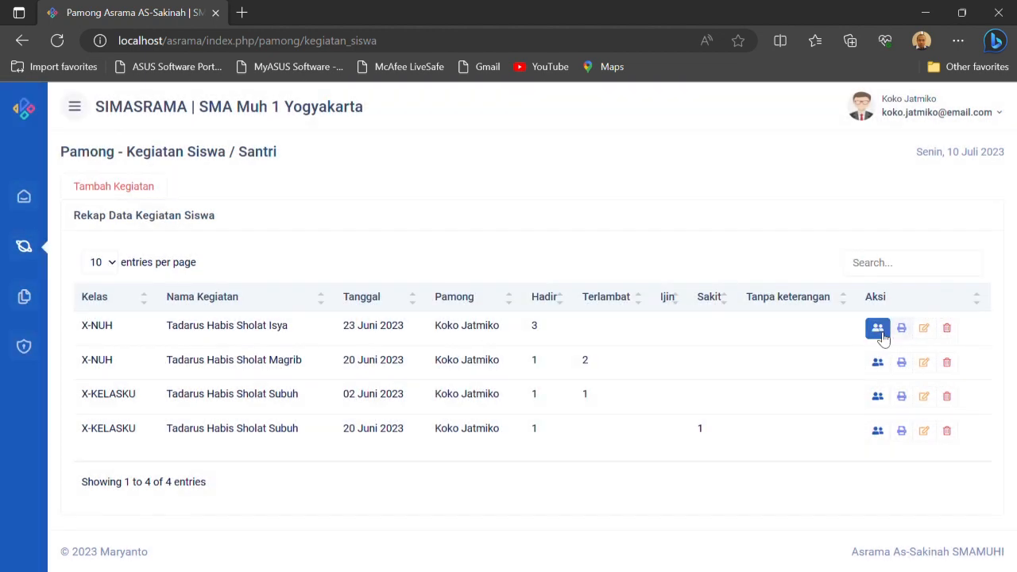
click(877, 328)
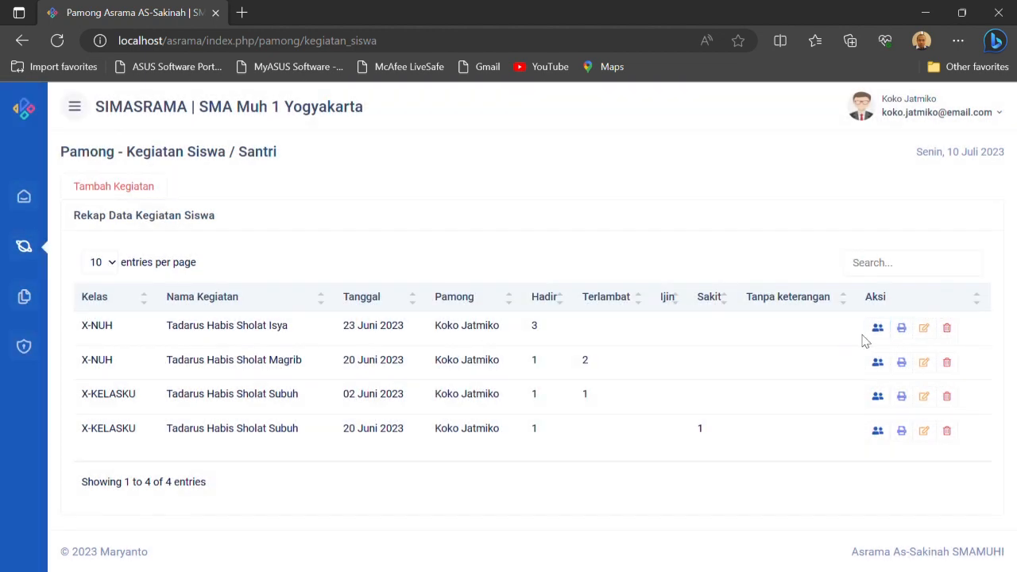
click(878, 329)
Open Penilaian, choose the X-KELASKU class, and bring up its Tafsir Al-Qur'an grade recap
click(24, 247)
click(87, 282)
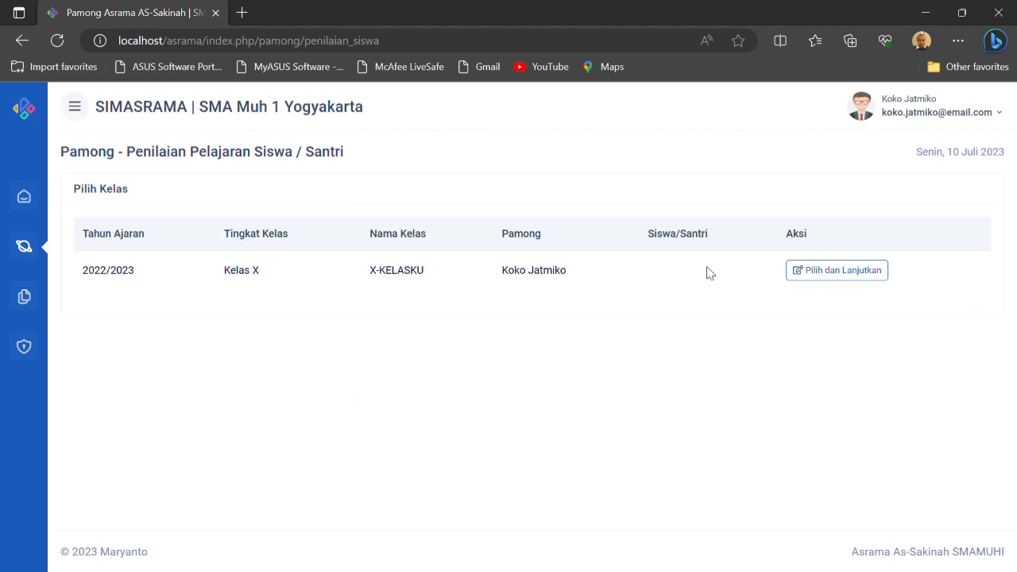
click(818, 271)
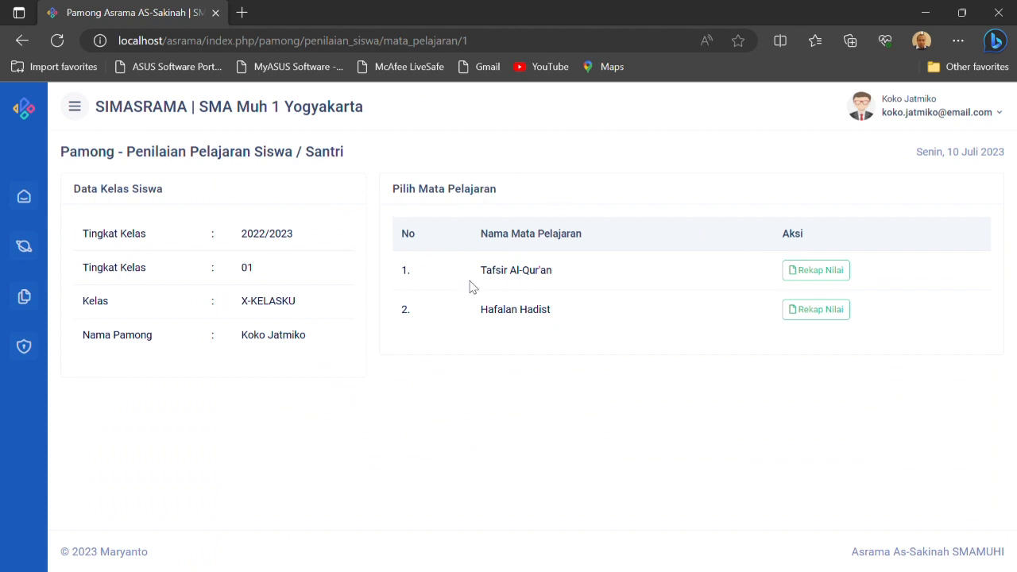
click(824, 274)
scroll(551, 358, down, 1)
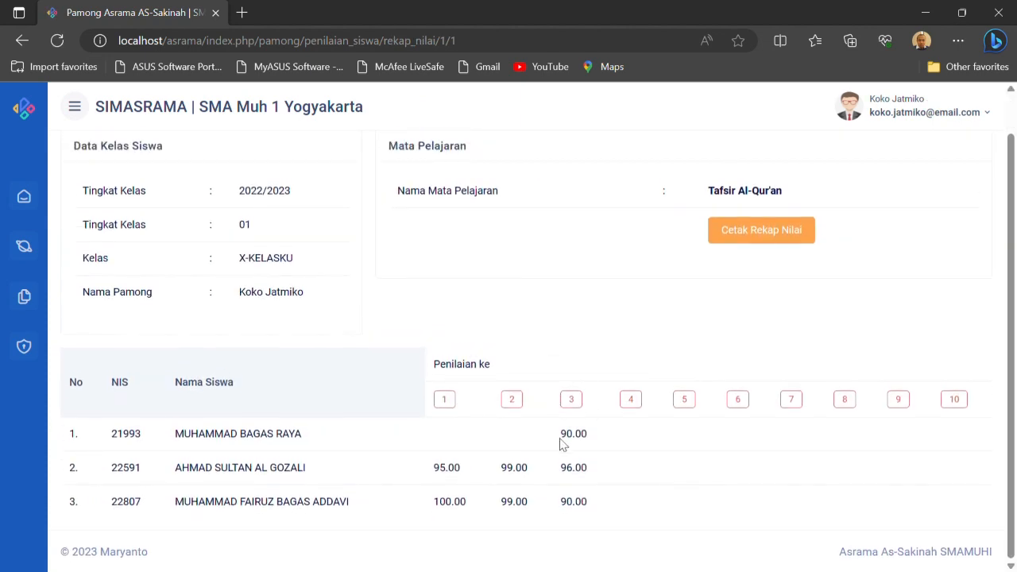
Enter a grade of 89 for all three students in the fourth Tafsir Al-Qur'an assessment and save the grades
click(633, 404)
click(831, 304)
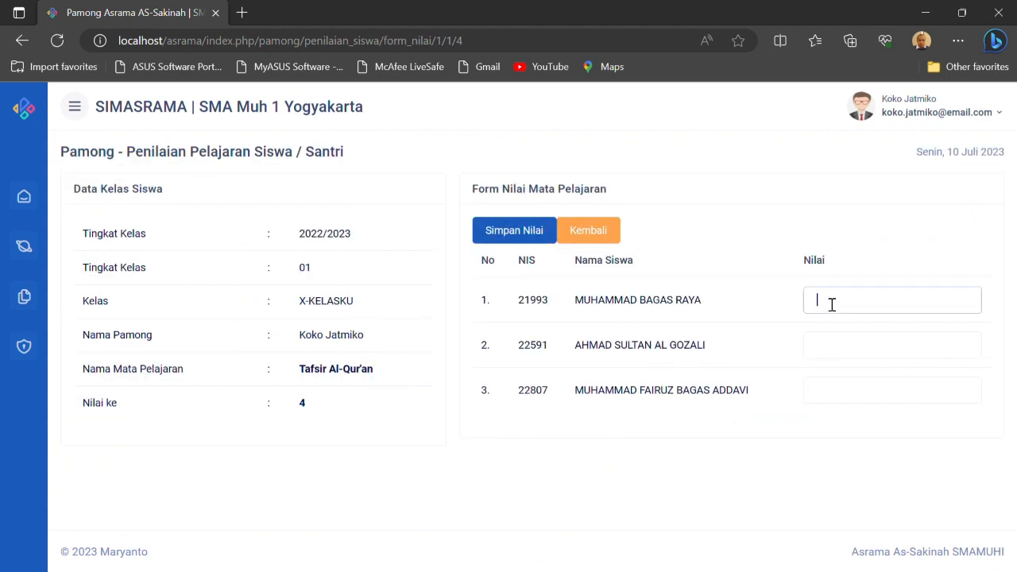
text(89)
key(Tab)
text(89)
key(Tab)
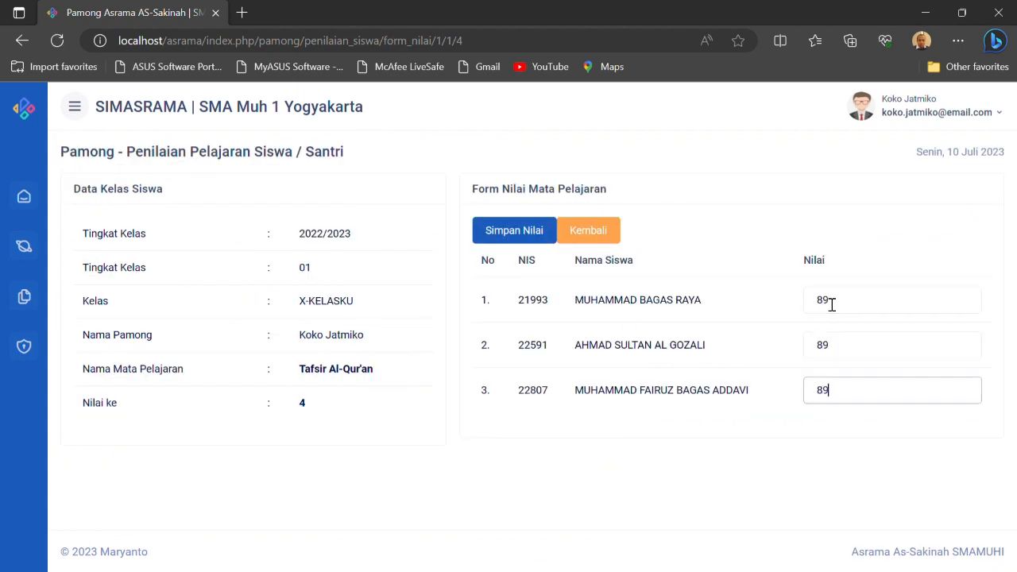
click(527, 239)
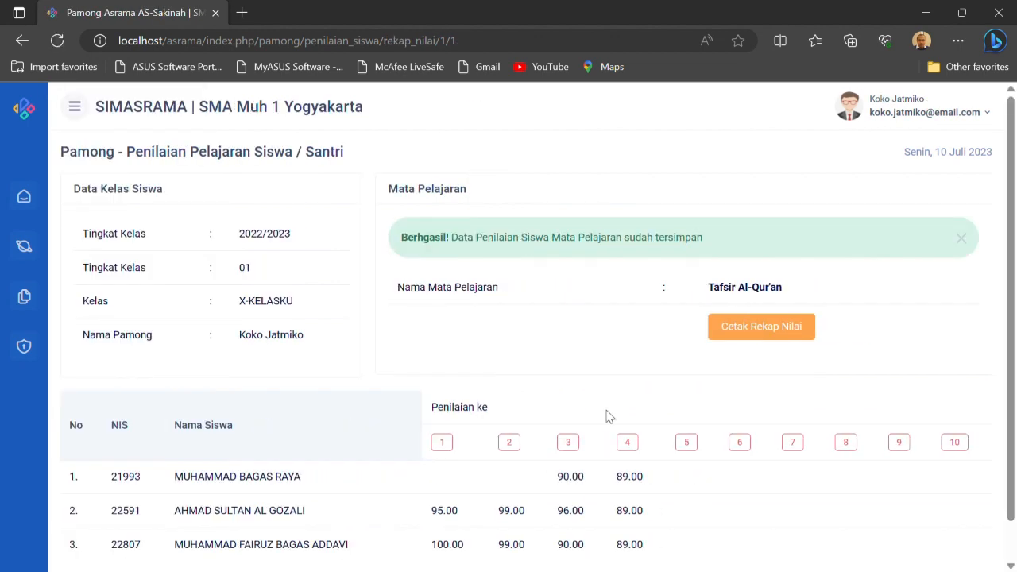
Open the printable Tafsir Al-Qur'an grade recap, look it over, and close it
scroll(627, 421, down, 1)
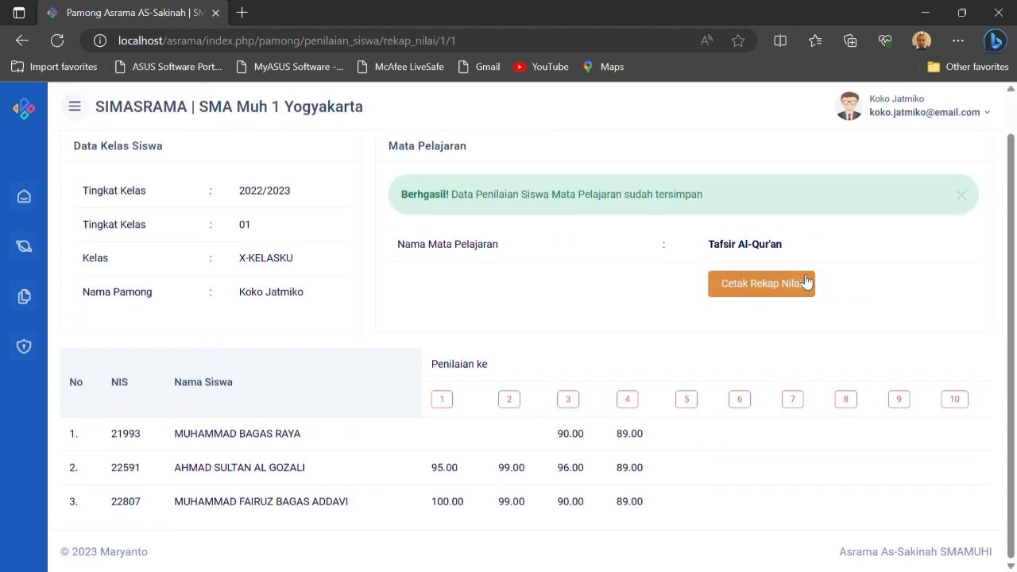
click(805, 282)
scroll(525, 314, down, 1)
scroll(525, 315, up, 1)
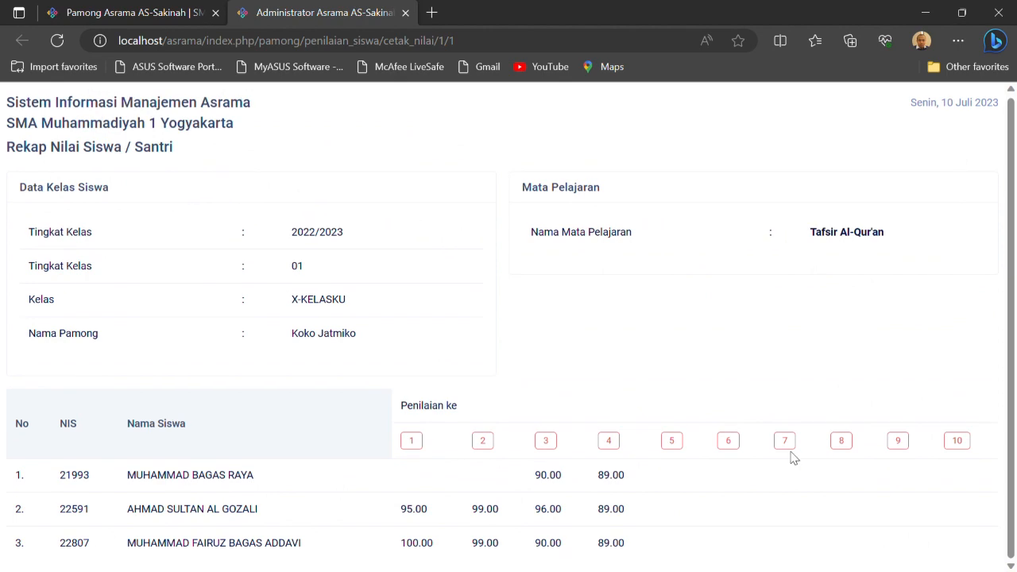
scroll(461, 294, up, 1)
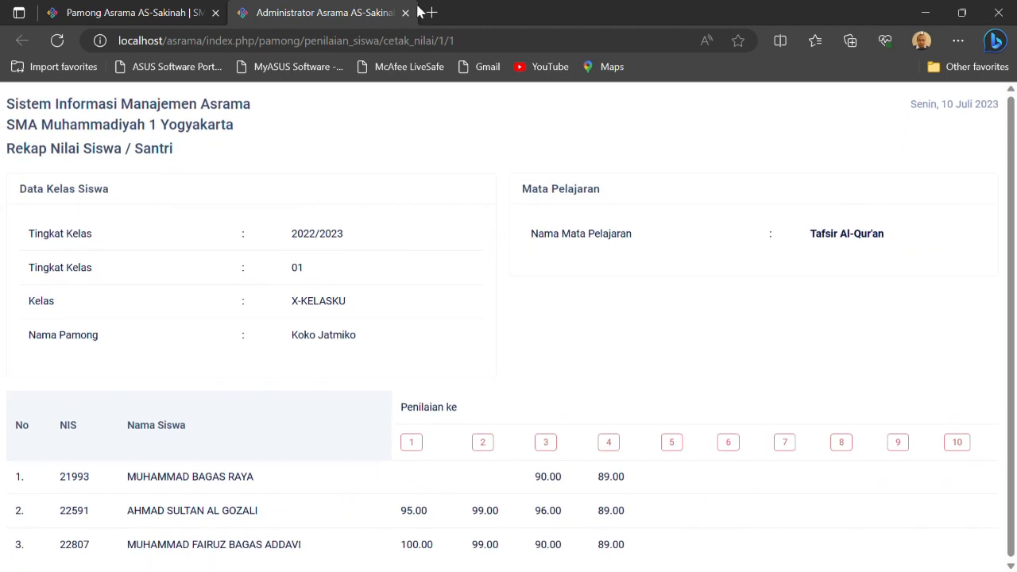
click(405, 13)
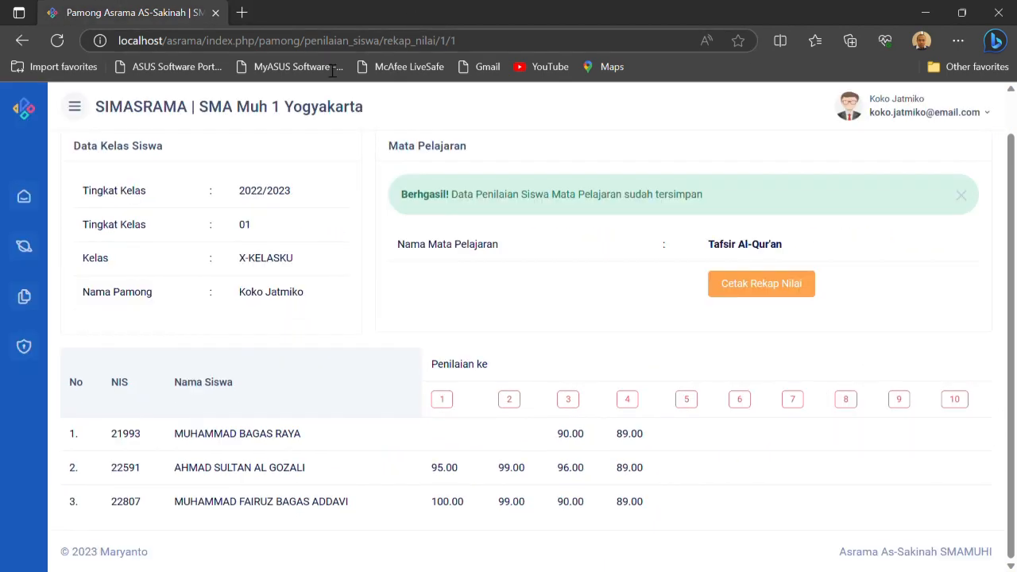
View the Data Pamong, Data Petugas and Data Santri reports in turn
click(26, 246)
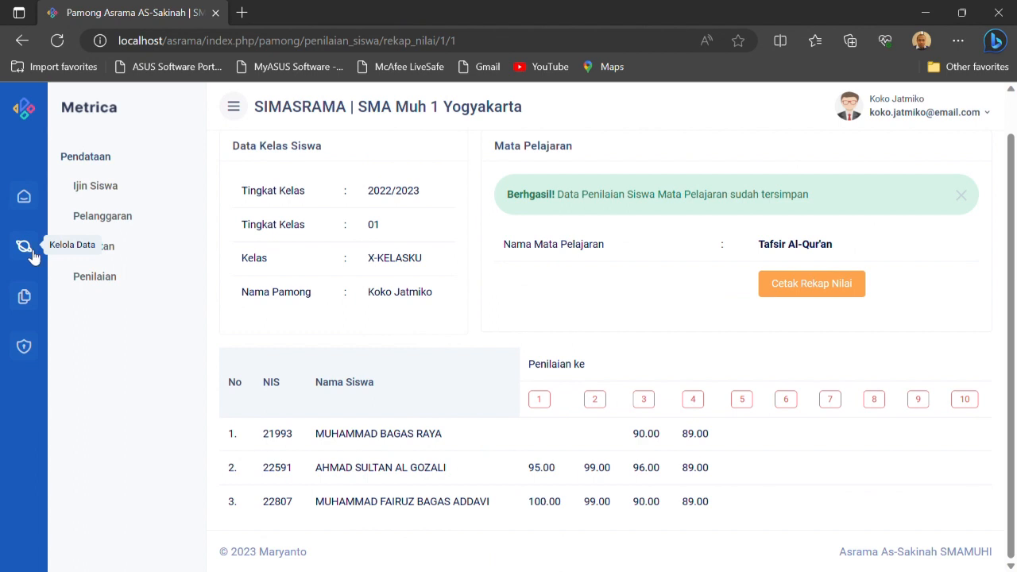
click(25, 297)
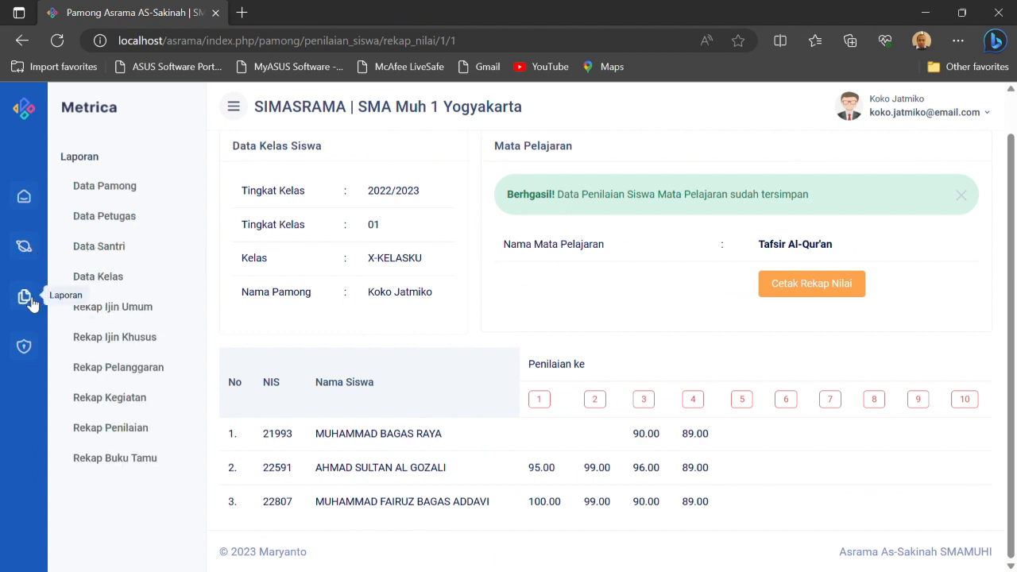
click(119, 192)
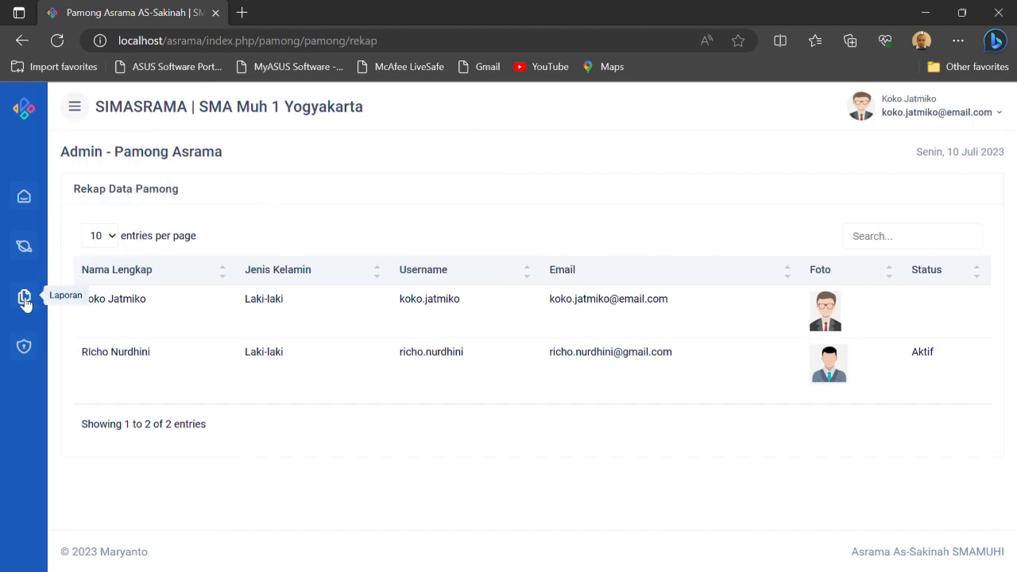
mouse_move(22, 300)
click(127, 217)
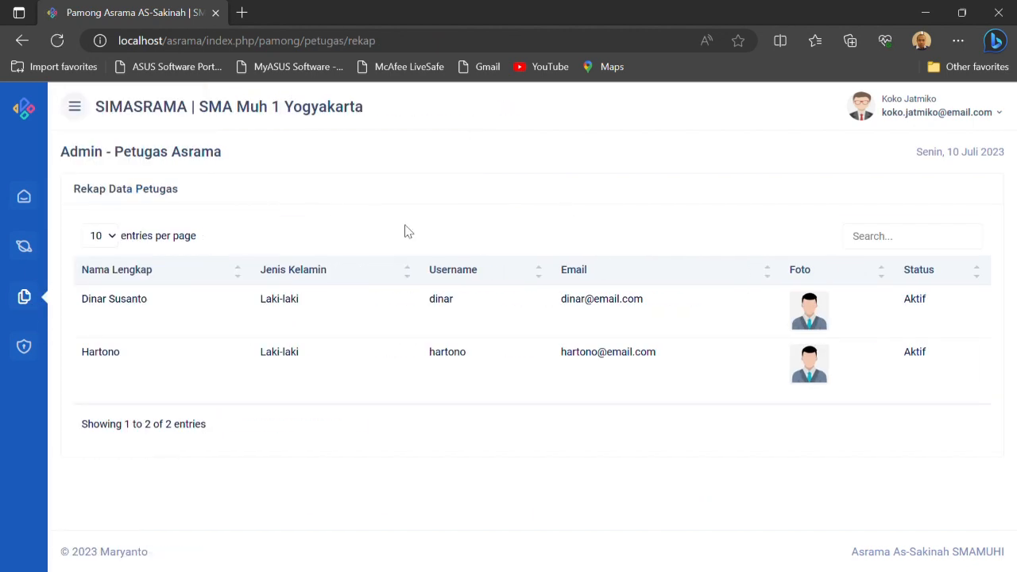
mouse_move(17, 296)
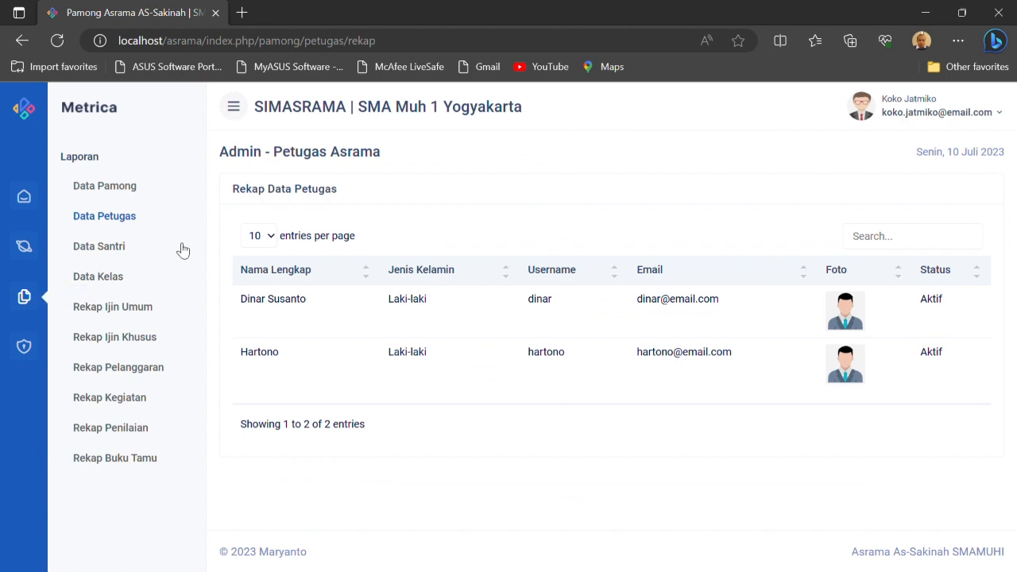
click(114, 249)
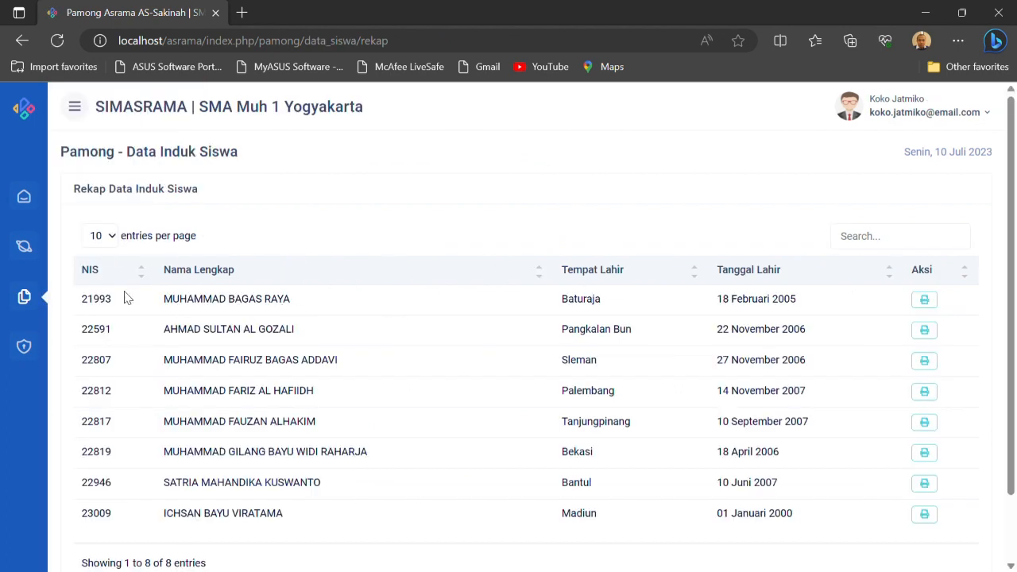
View the Data Kelas, Rekap Ijin Umum, Rekap Ijin Khusus and Rekap Pelanggaran reports in turn
mouse_move(23, 296)
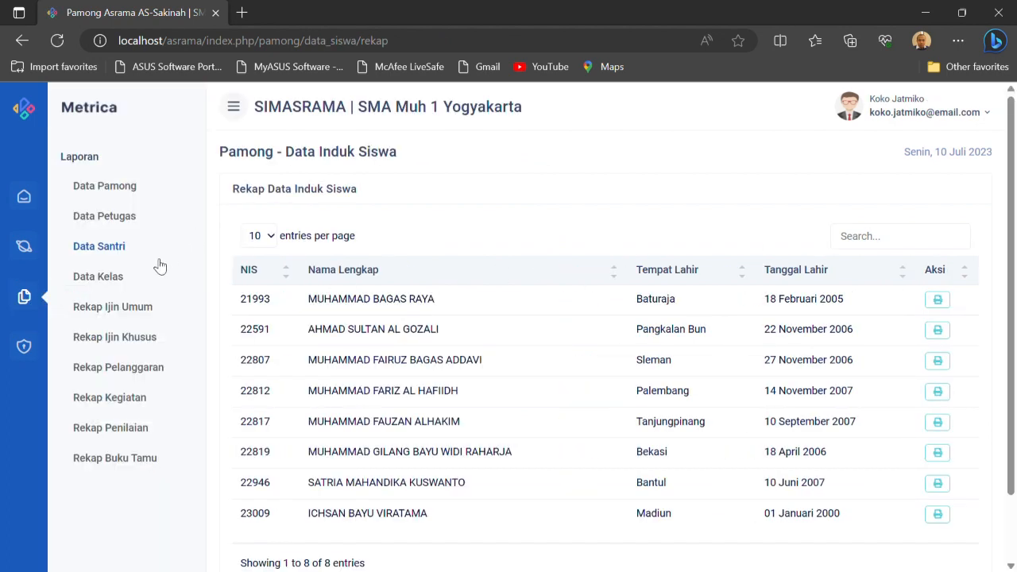
click(116, 279)
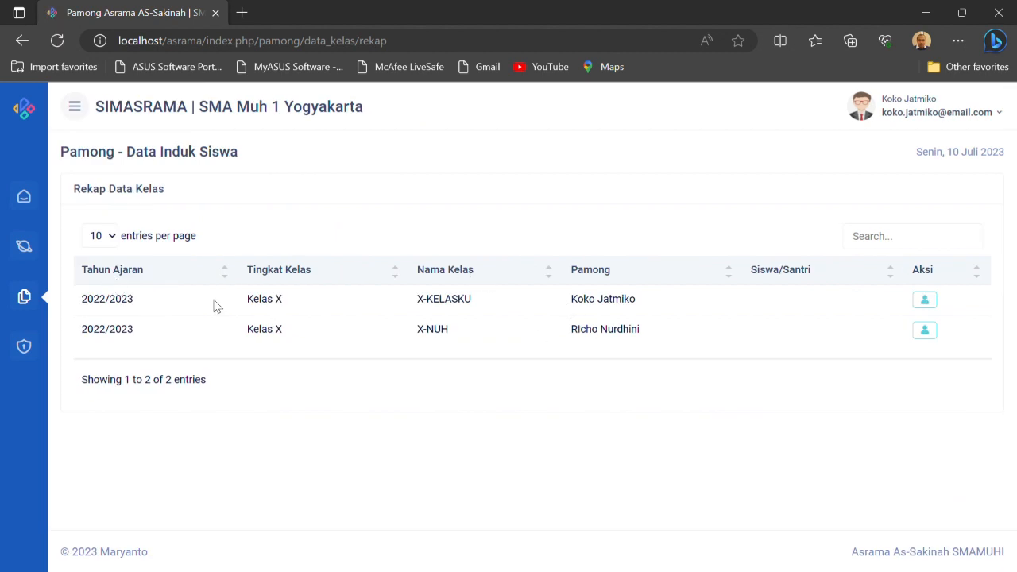
mouse_move(28, 298)
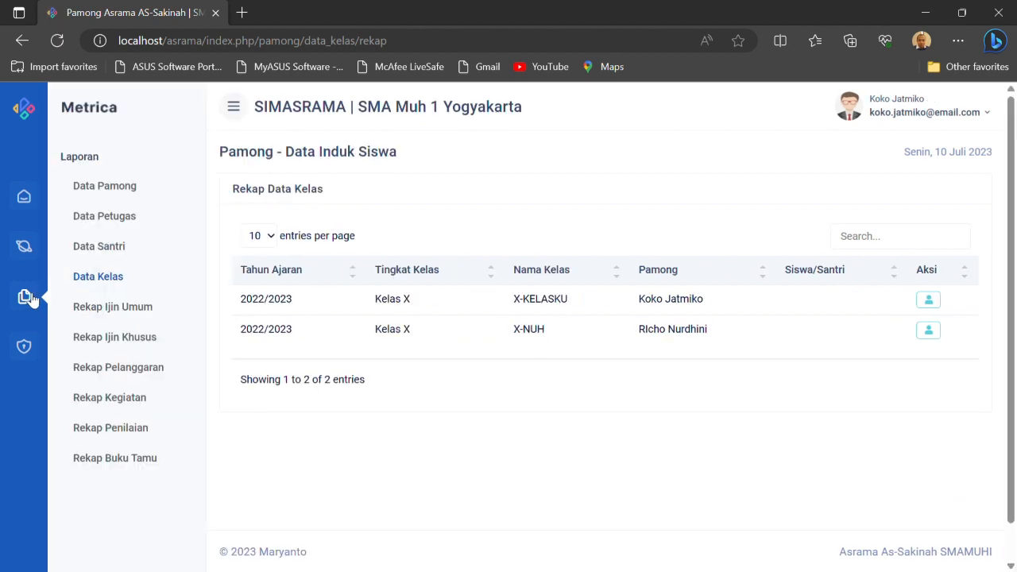
click(131, 308)
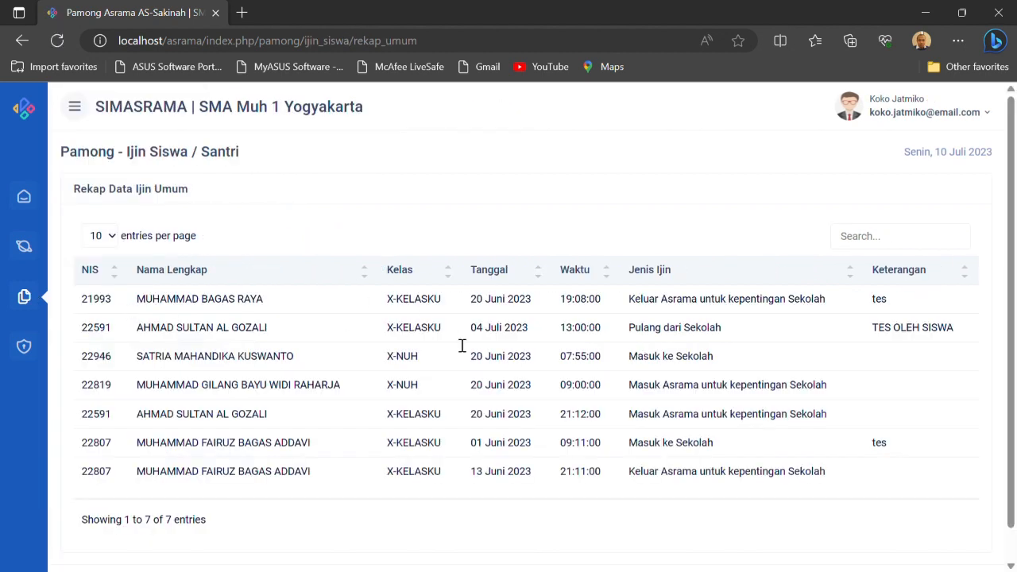
mouse_move(24, 295)
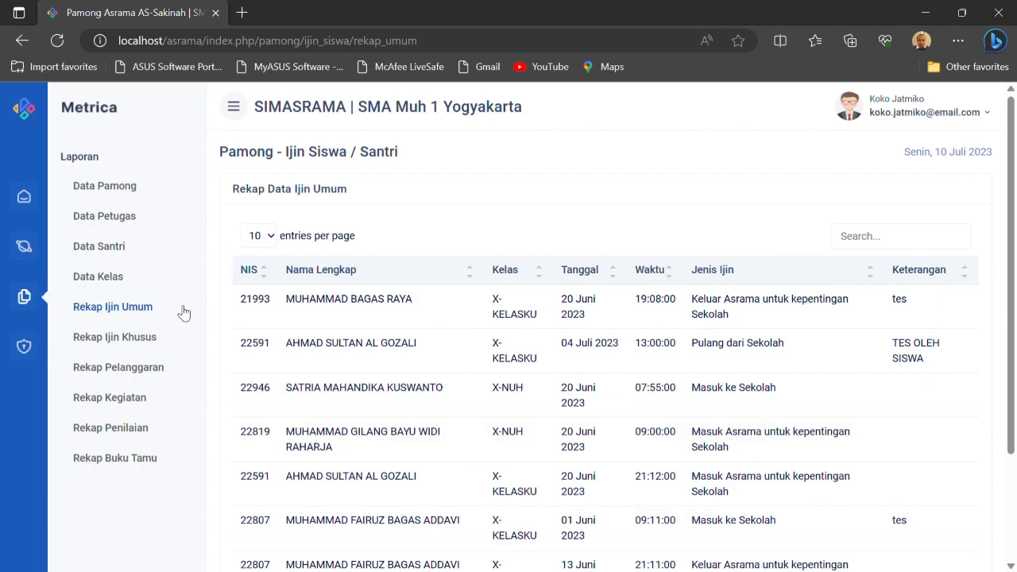
click(148, 339)
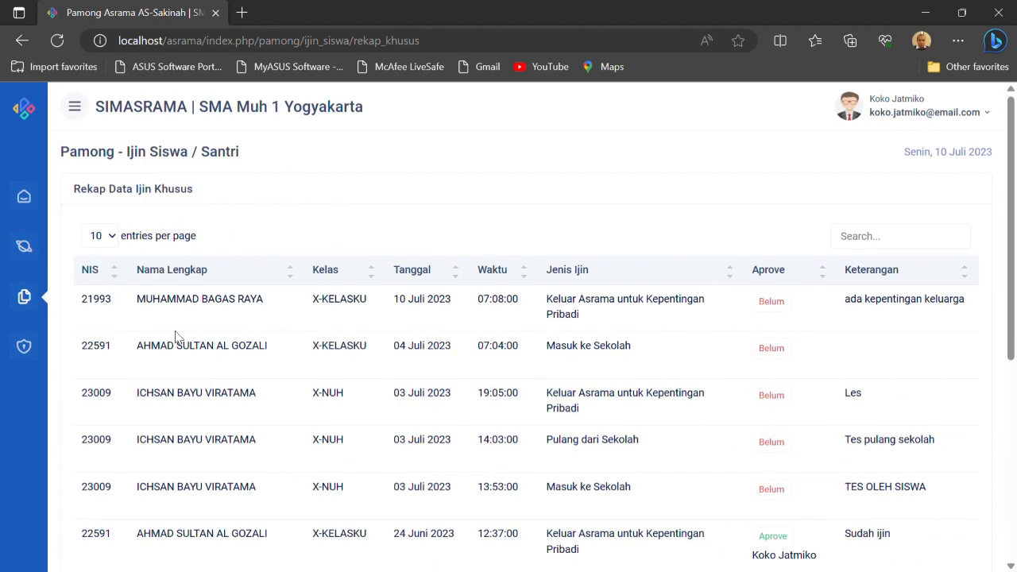
mouse_move(24, 296)
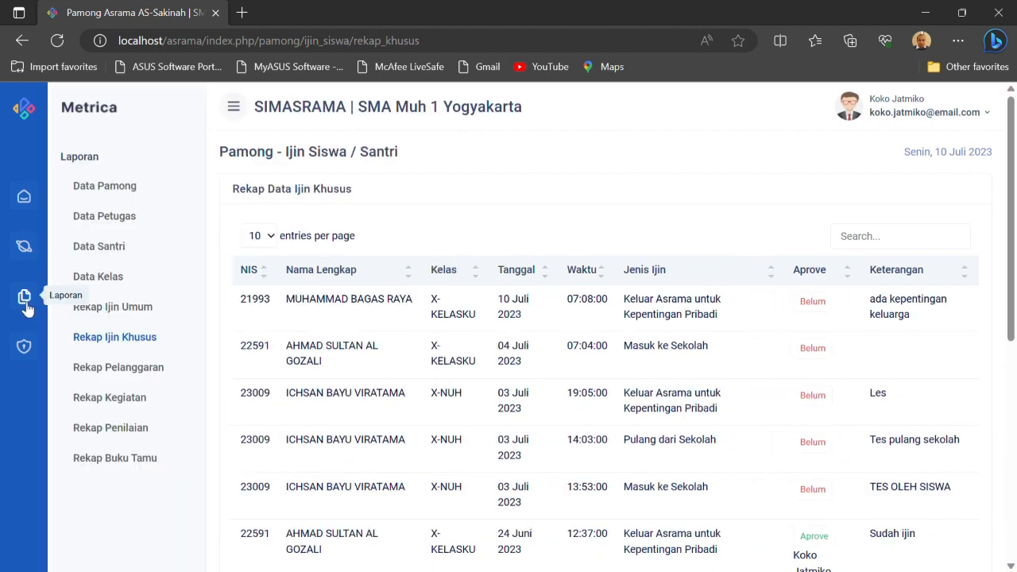
click(127, 366)
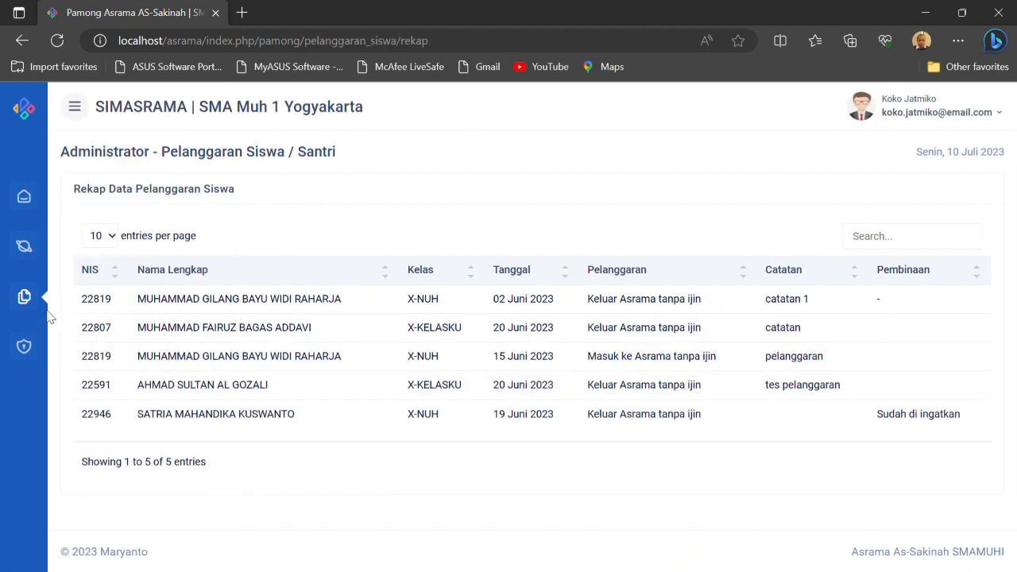
In Rekap Kegiatan, view the printable attendance sheet for X-KELASKU's Tadarus Habis Sholat Isya of 10 Juli 2023, and close it
mouse_move(24, 295)
click(118, 403)
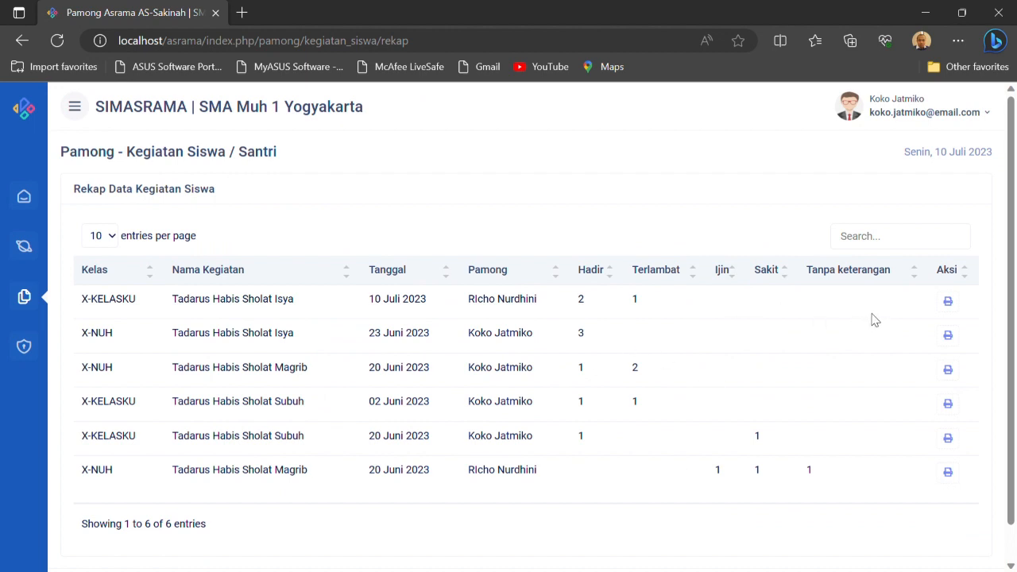
click(947, 302)
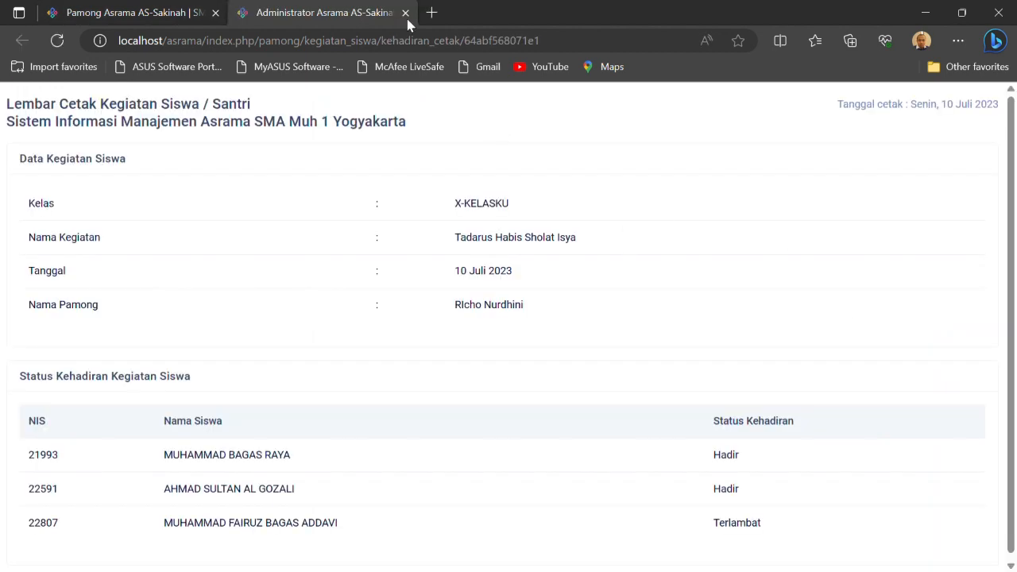
click(405, 12)
In Rekap Penilaian, choose class X-KELASKU, view its printable Tafsir Al-Qur'an grade recap, and close it
click(36, 300)
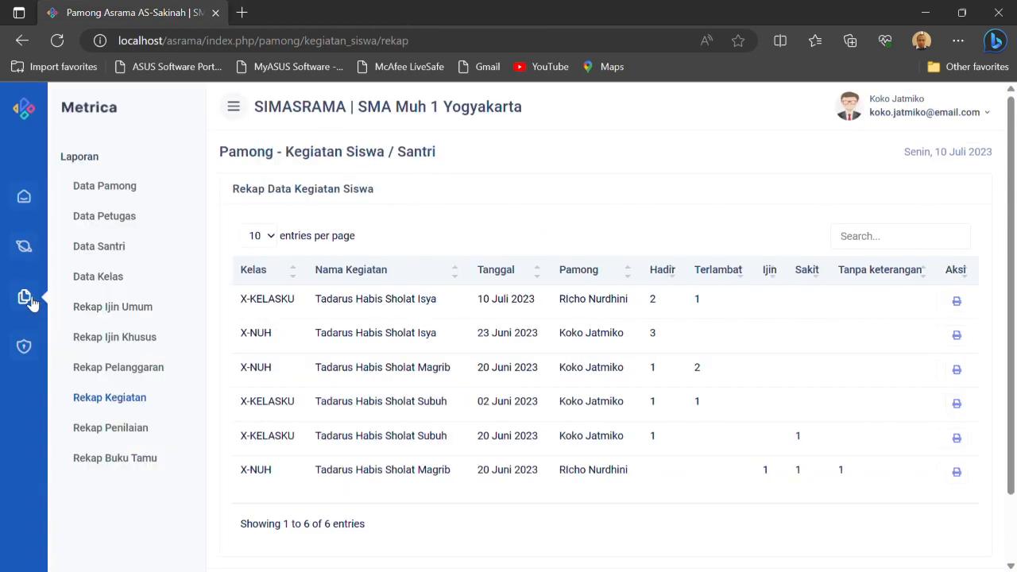
click(131, 435)
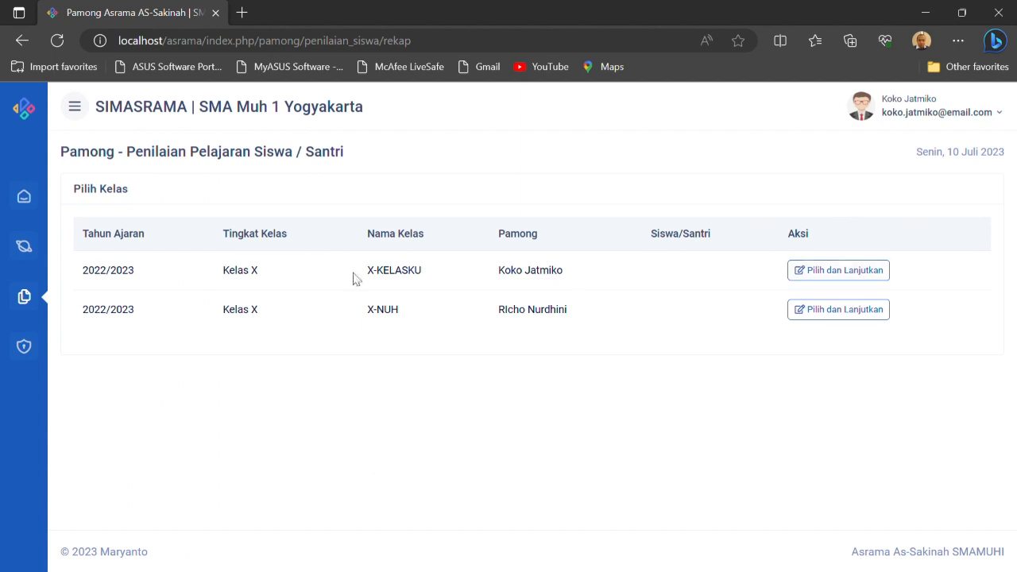
click(842, 274)
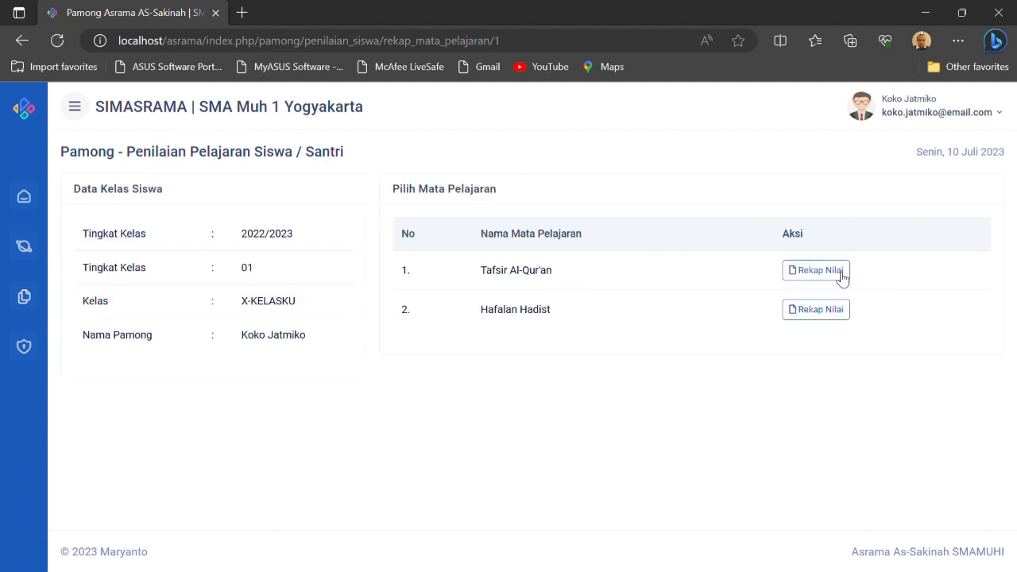
click(815, 276)
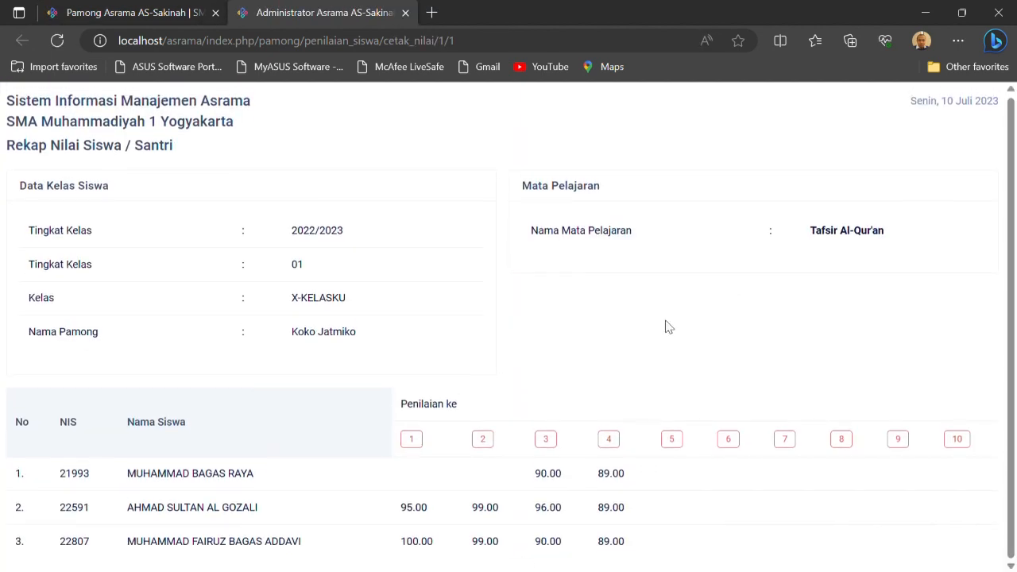
click(406, 13)
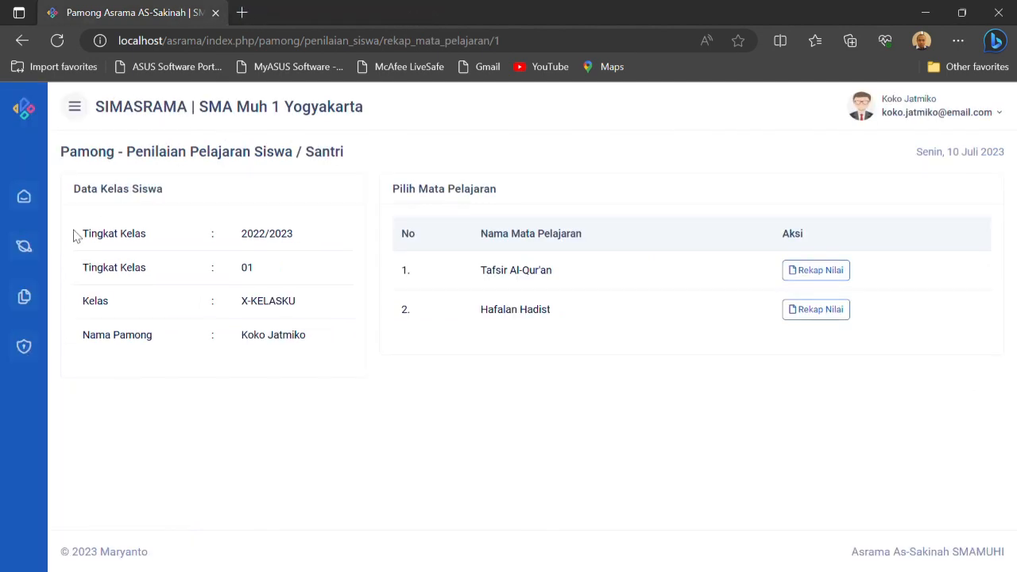
View the Rekap Buku Tamu guest report and reveal the Authentication options
click(30, 296)
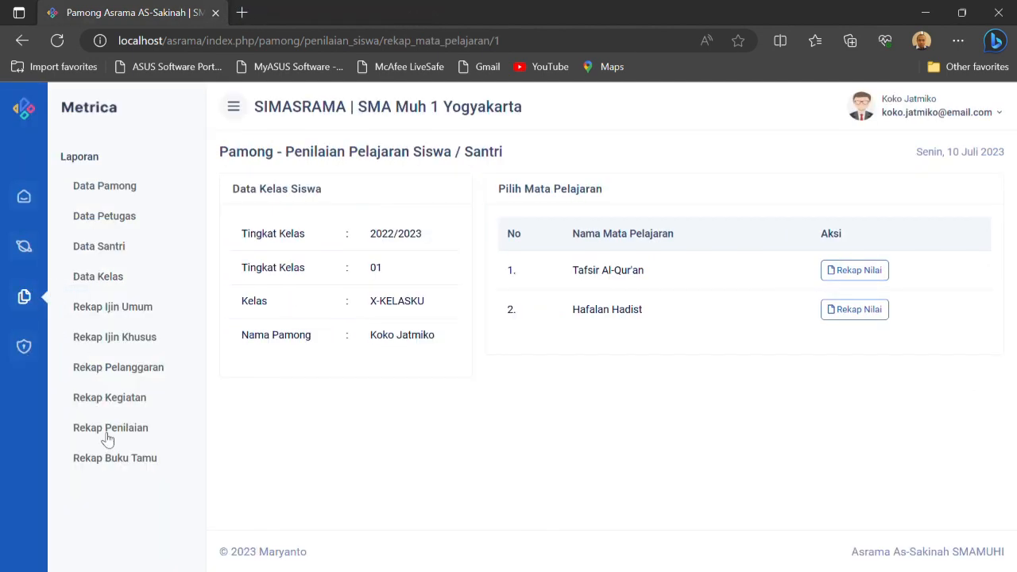
click(117, 461)
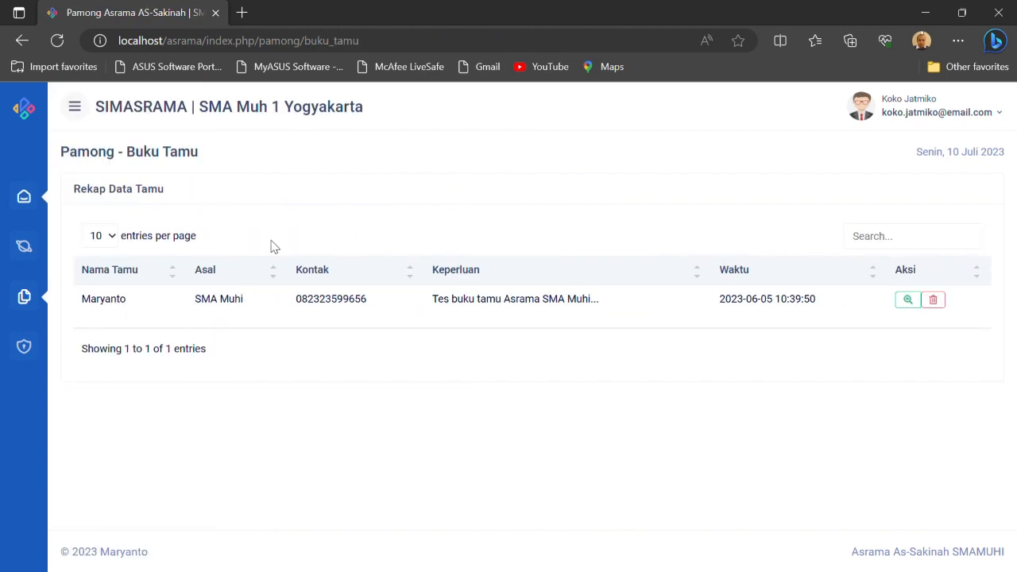
click(24, 348)
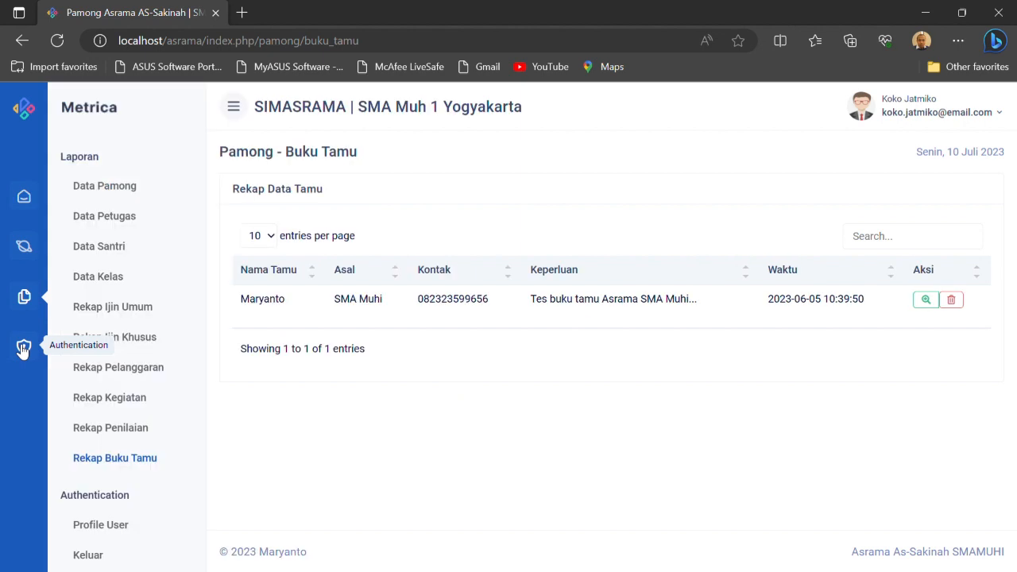
Log out of the Pamong account and open the Petugas login page from the role selection
click(923, 113)
click(912, 173)
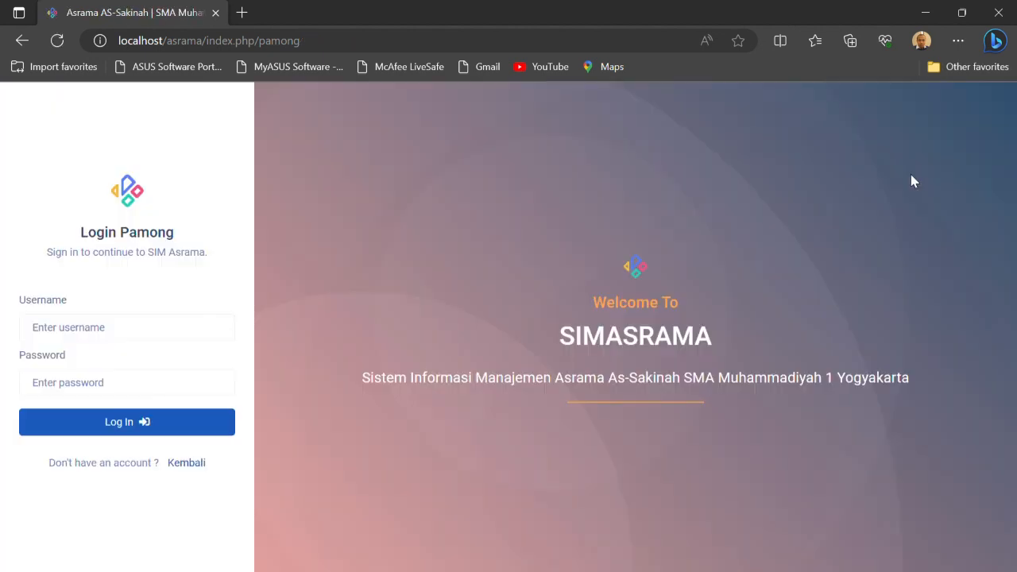
click(198, 465)
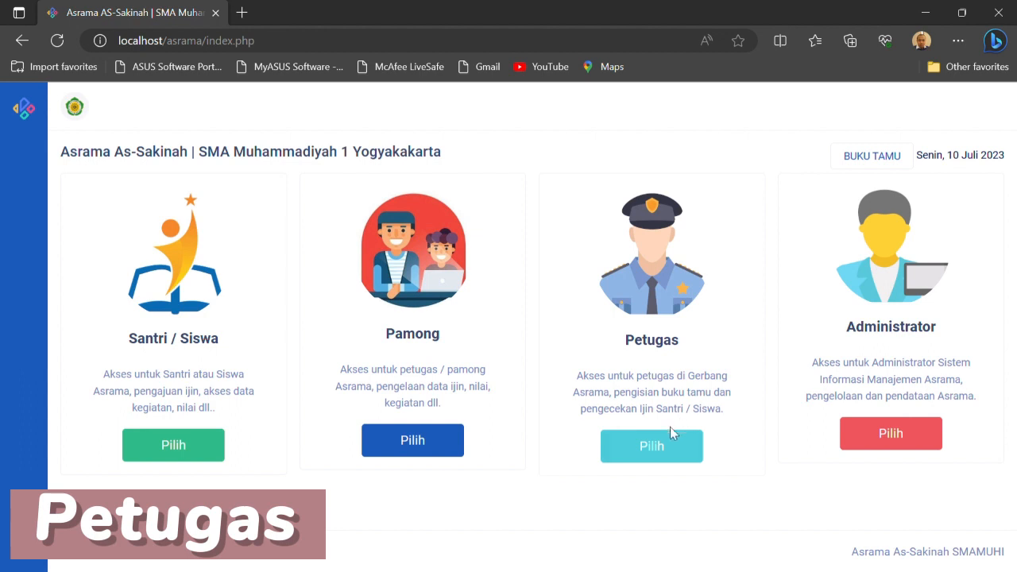
click(663, 449)
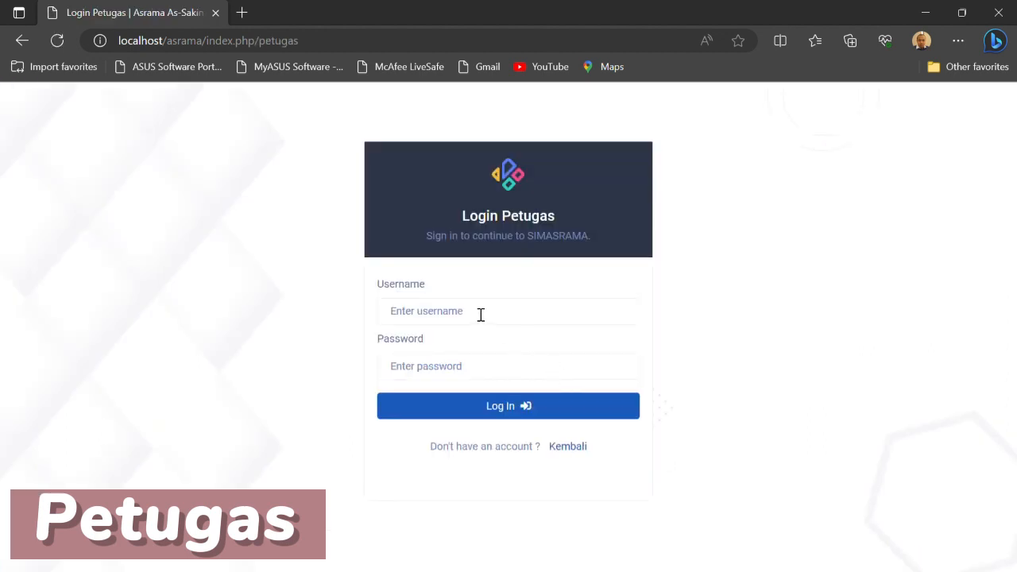
Try to log in to the Petugas area with the officer's e-mail username and account password
click(480, 315)
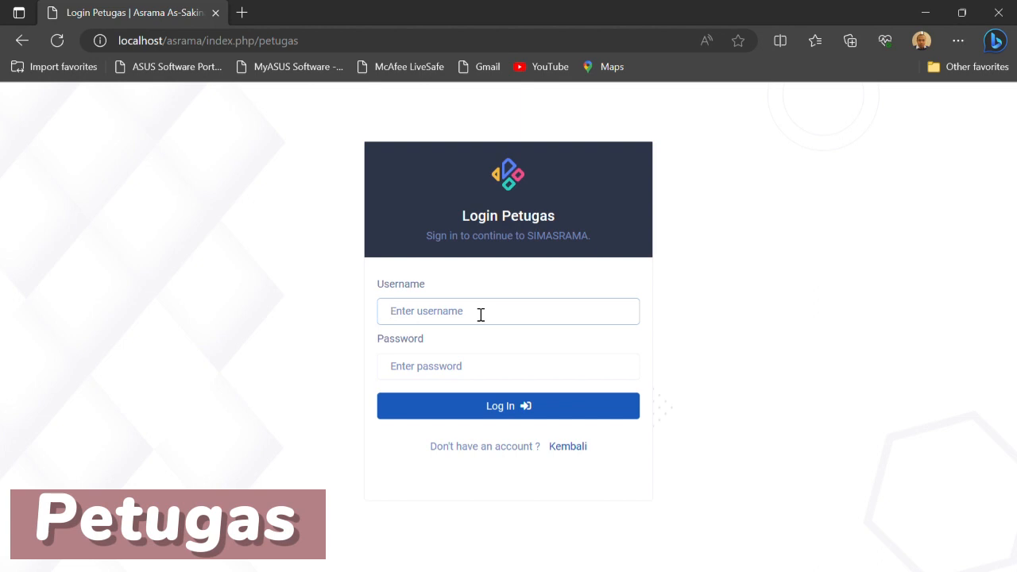
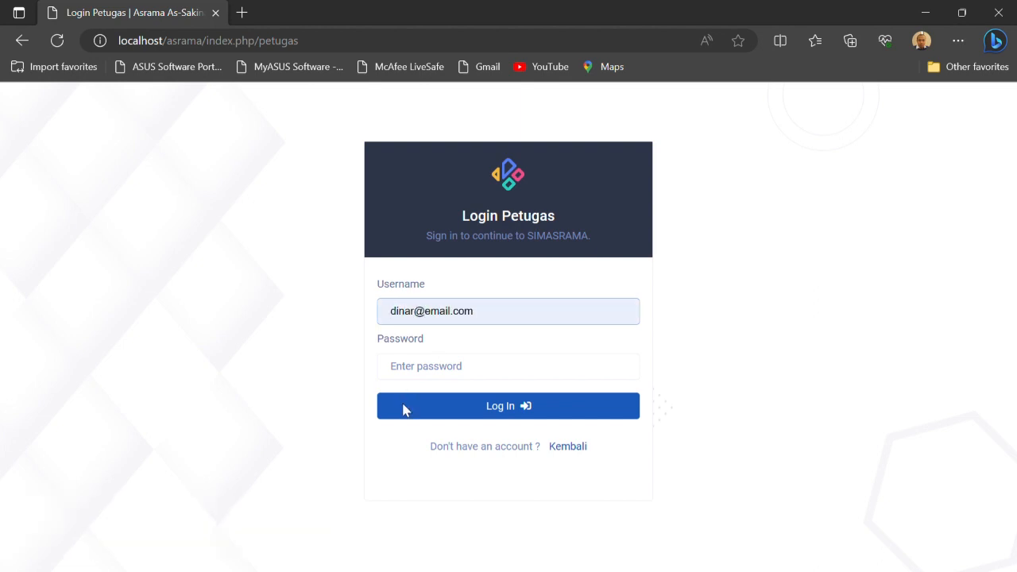
click(403, 405)
click(415, 376)
text(1)
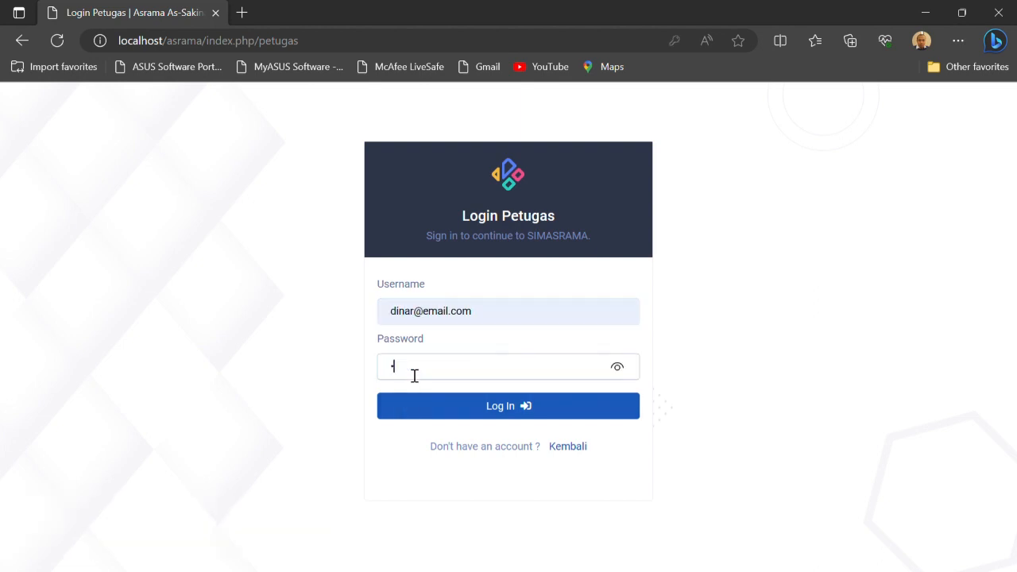
click(556, 416)
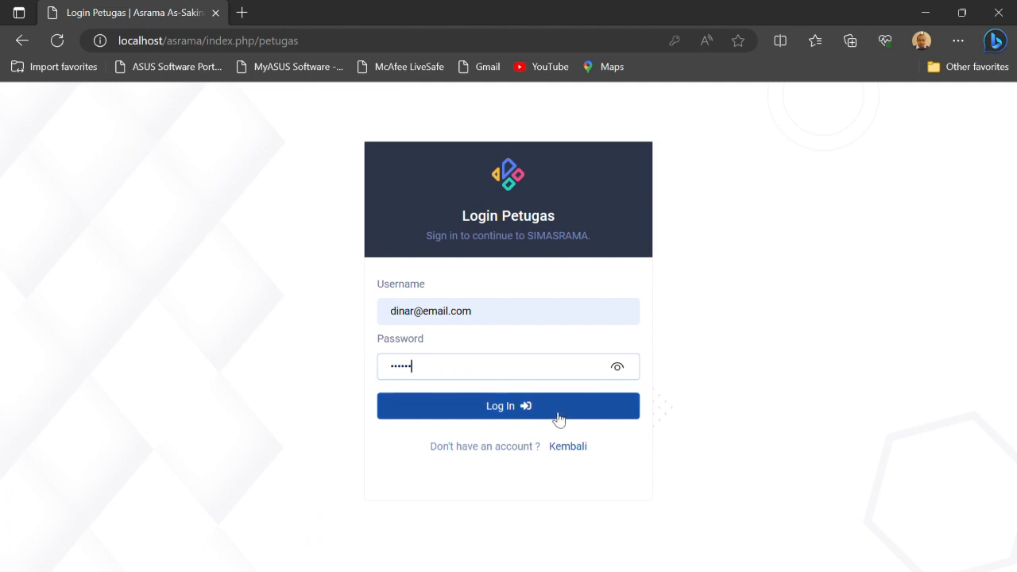
Re-enter the officer's e-mail username and account password and log in to the Petugas dashboard
click(472, 320)
text(d)
click(419, 377)
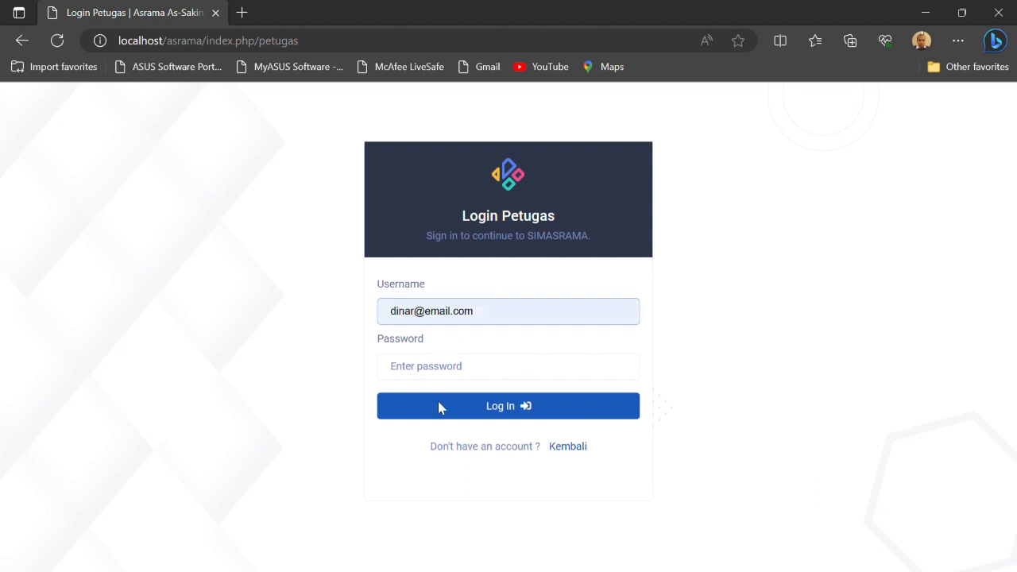
click(434, 399)
click(426, 372)
text(1)
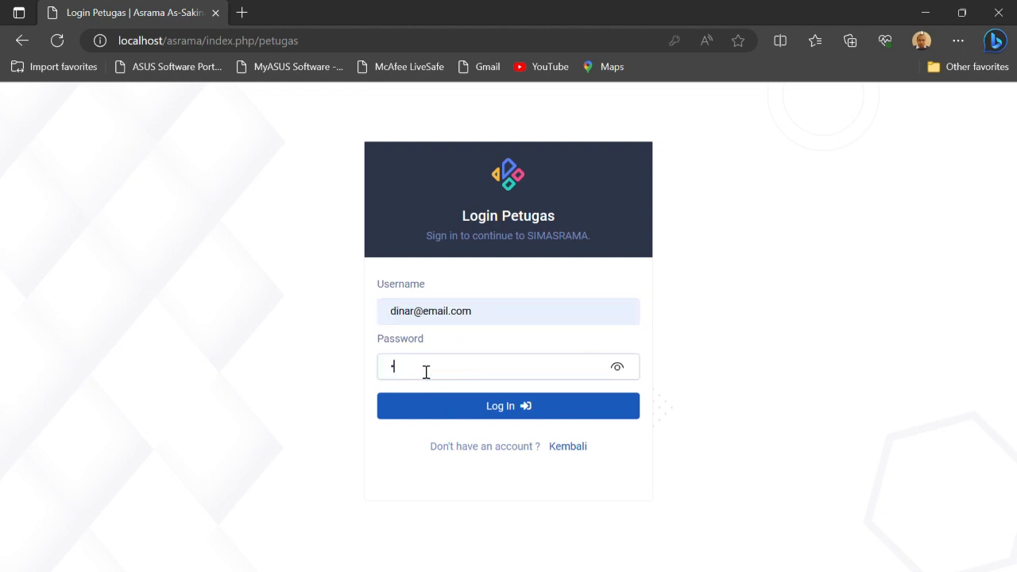
click(463, 409)
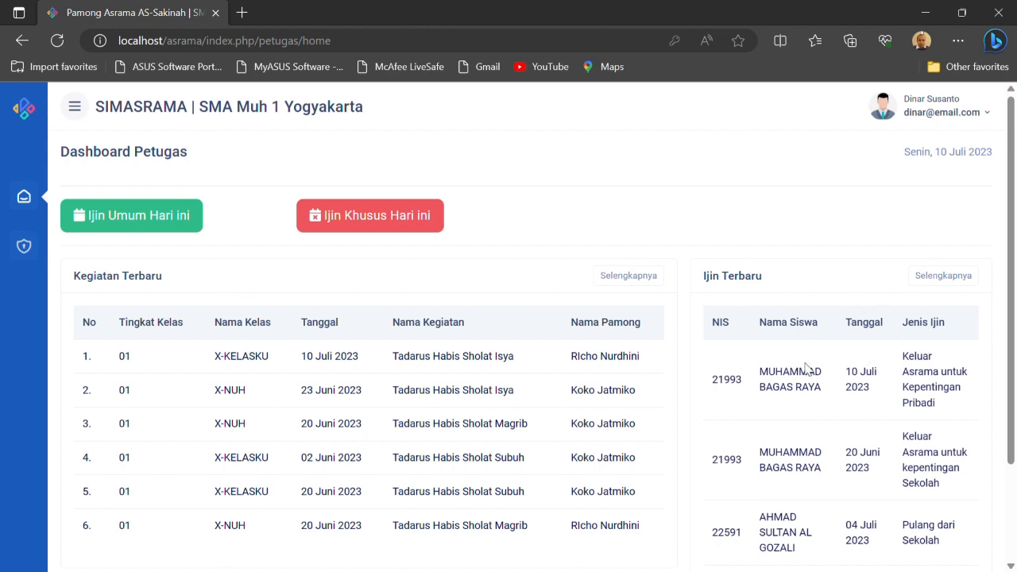
View today's Ijin Umum and Ijin Khusus lists from the Petugas dashboard, and open Profile User
click(170, 224)
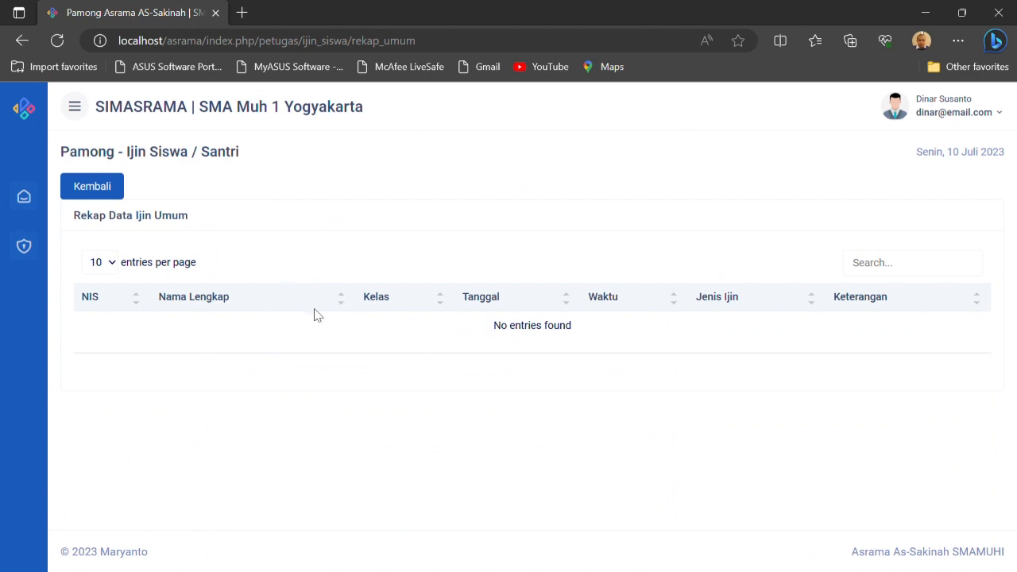
click(113, 190)
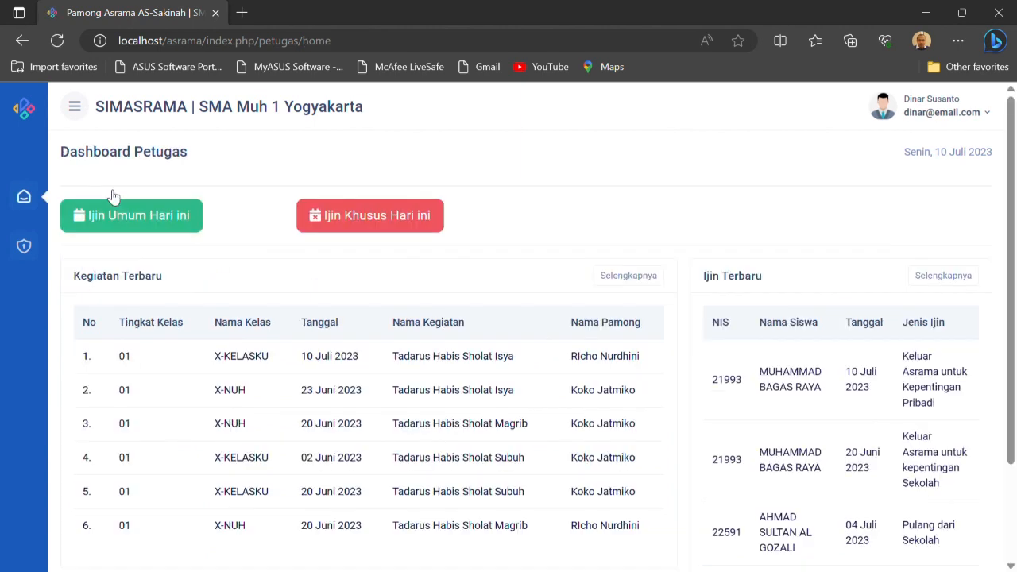
click(382, 229)
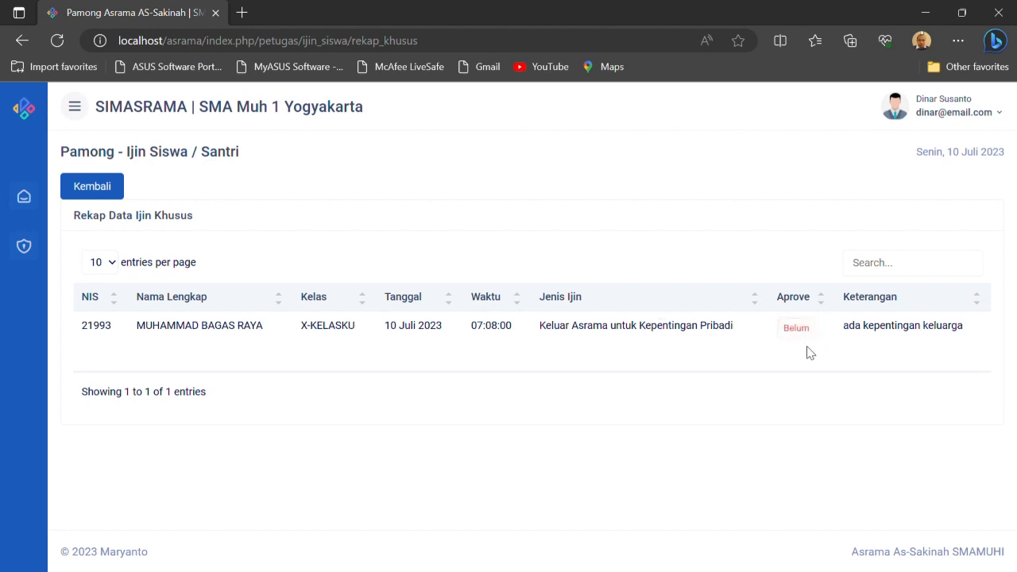
click(25, 253)
click(104, 187)
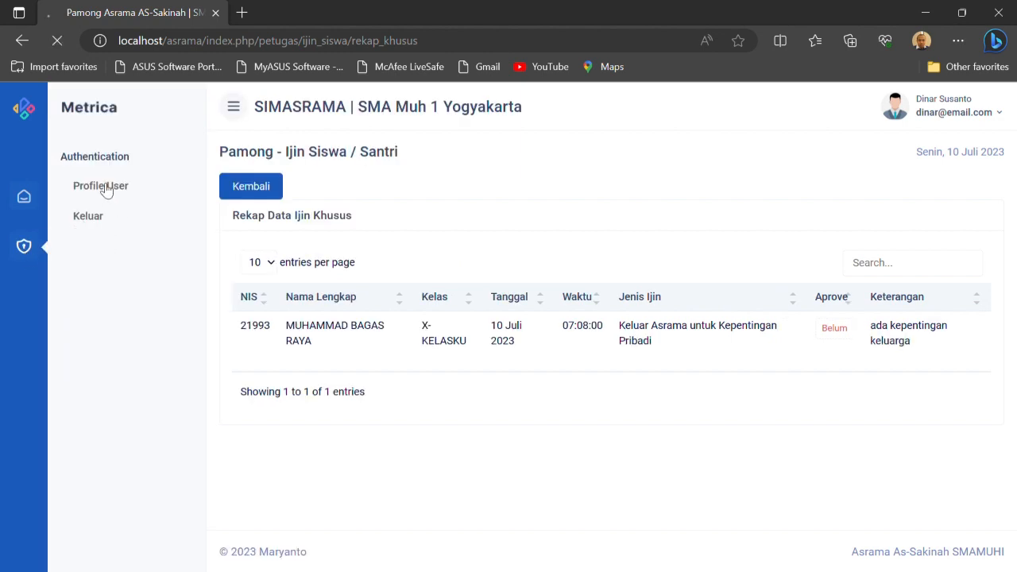
Log out of the Petugas account and go back to the page offering Buku Tamu and Login Petugas
click(25, 246)
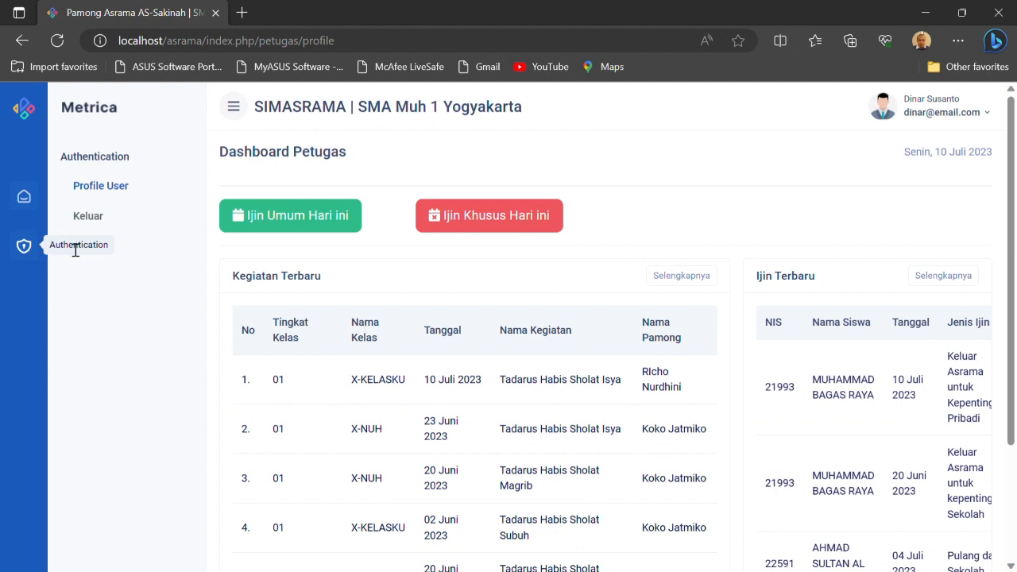
click(106, 220)
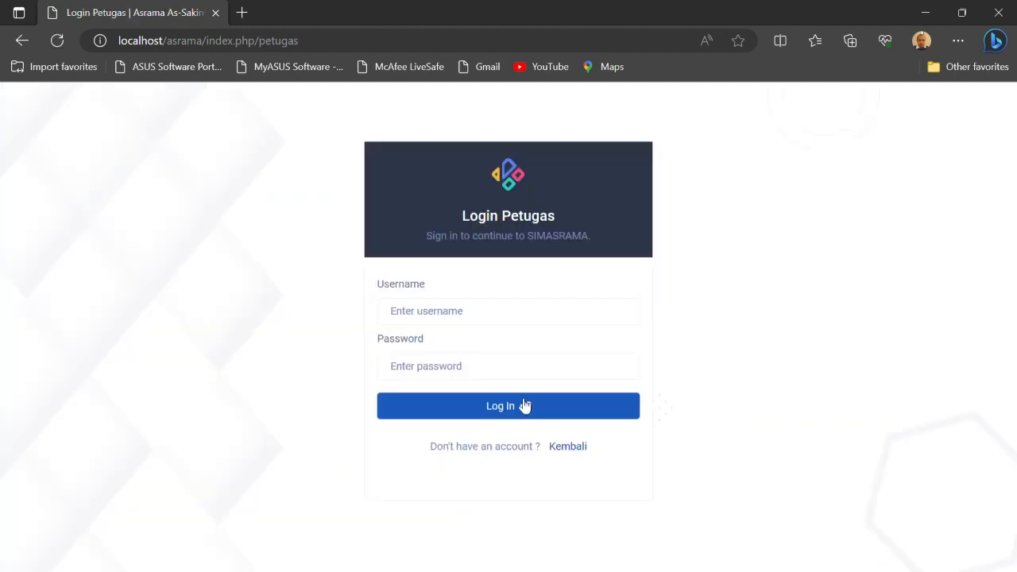
click(577, 448)
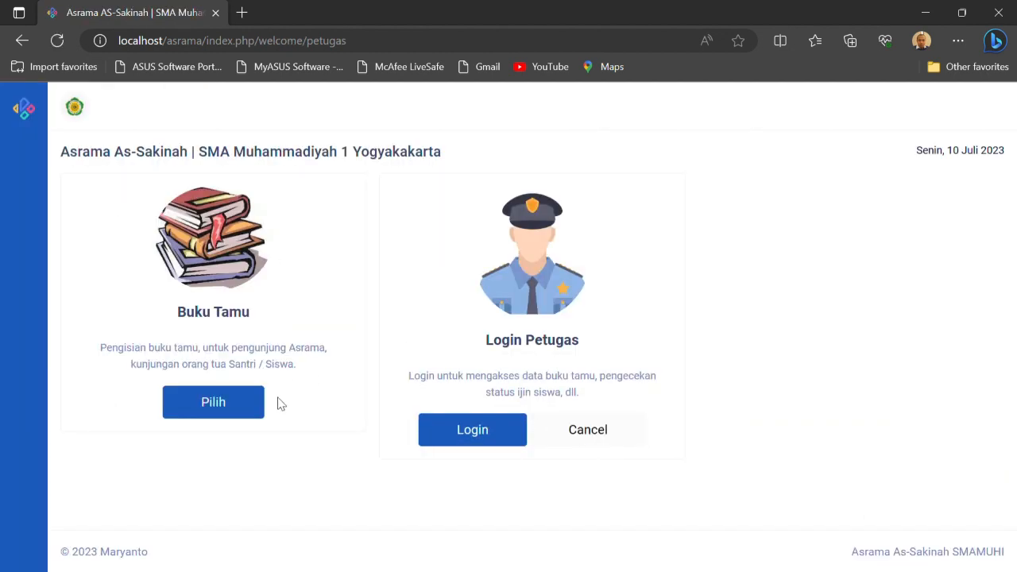
Return to the role selection page, view the Buku Tamu visitor form, and cancel it without saving an entry
click(613, 436)
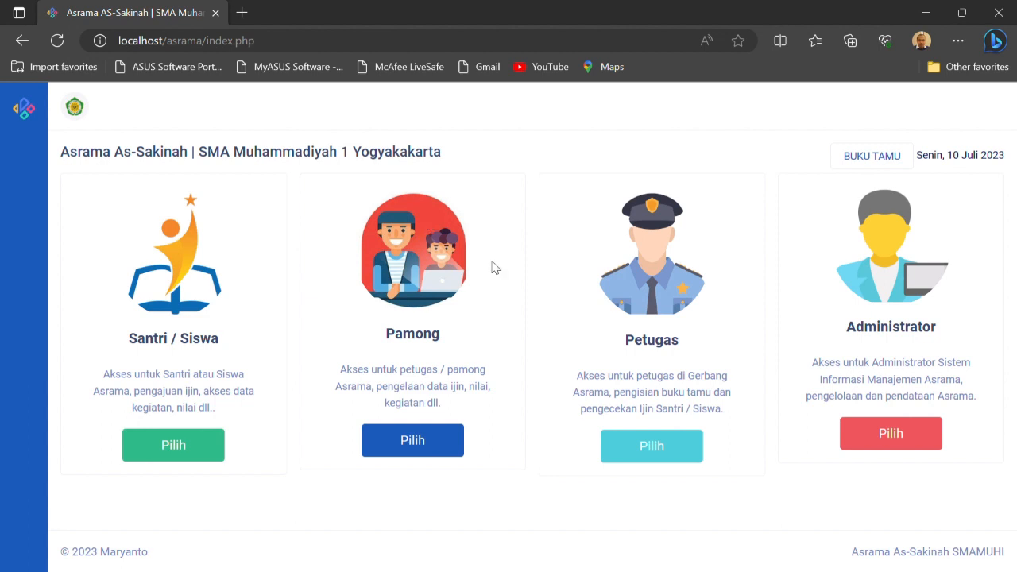
click(851, 159)
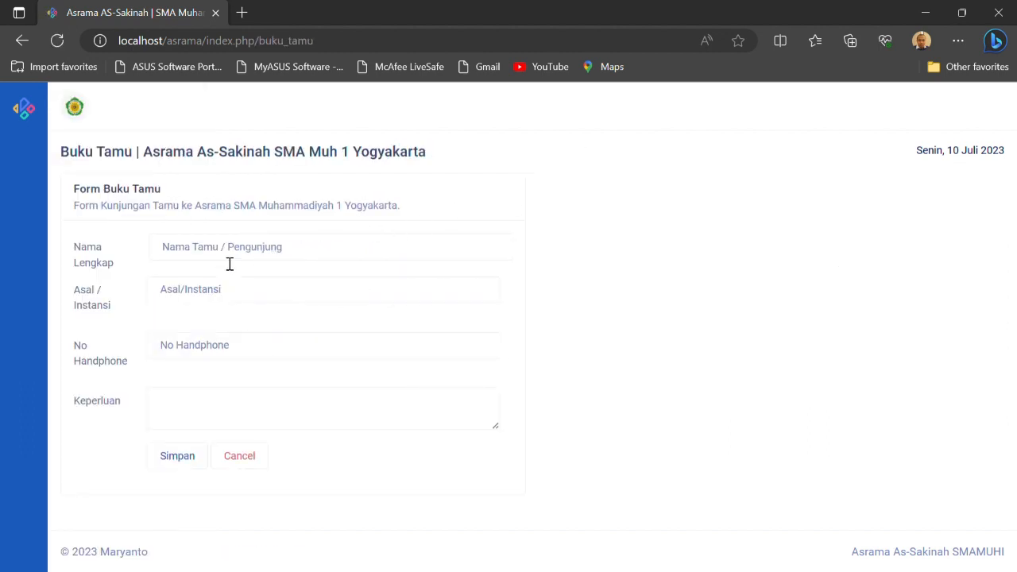
click(257, 462)
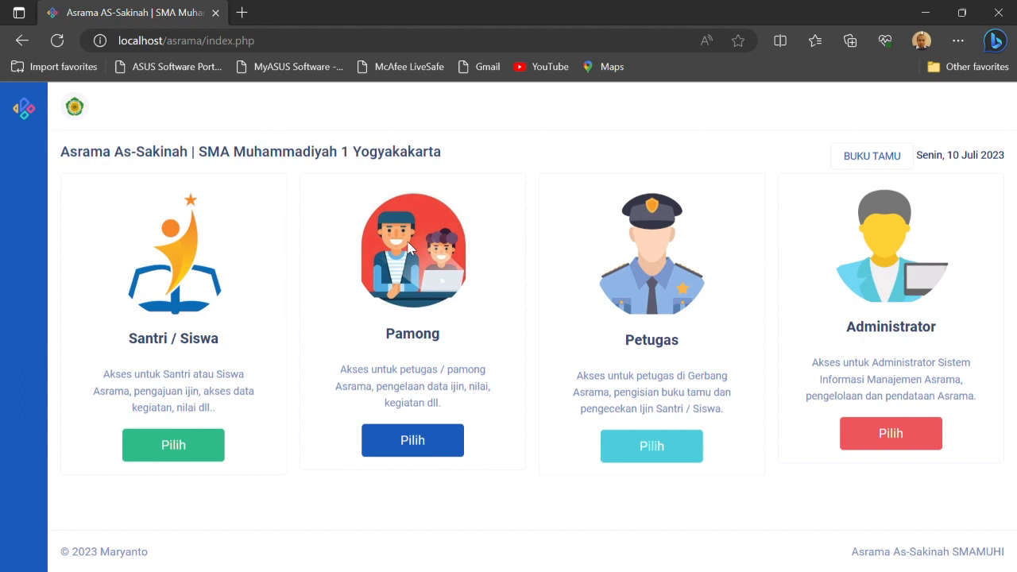
Open the Santri / Siswa login and enter the student's NIS as username and the account password
click(199, 447)
click(185, 339)
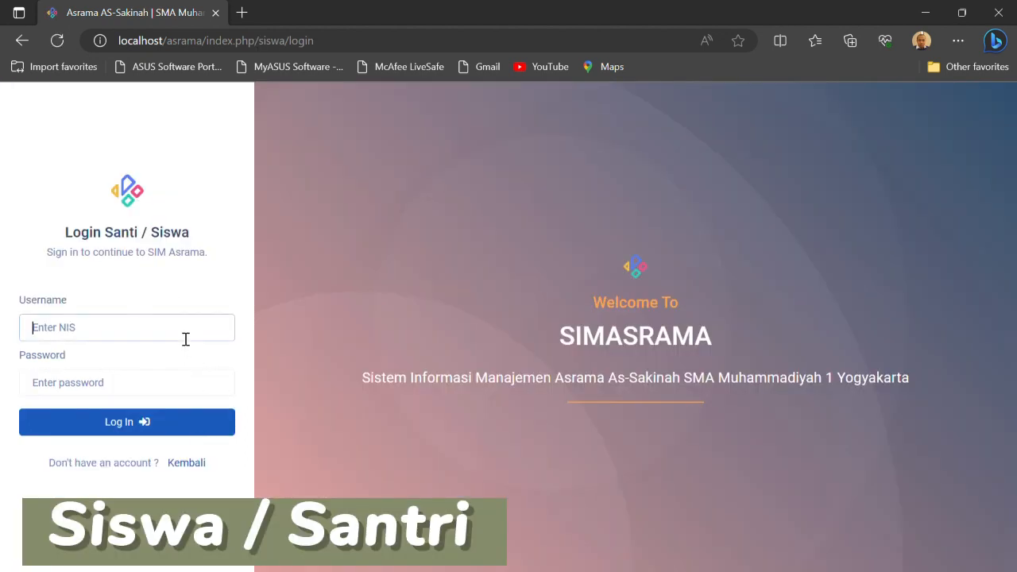
text(2)
click(85, 385)
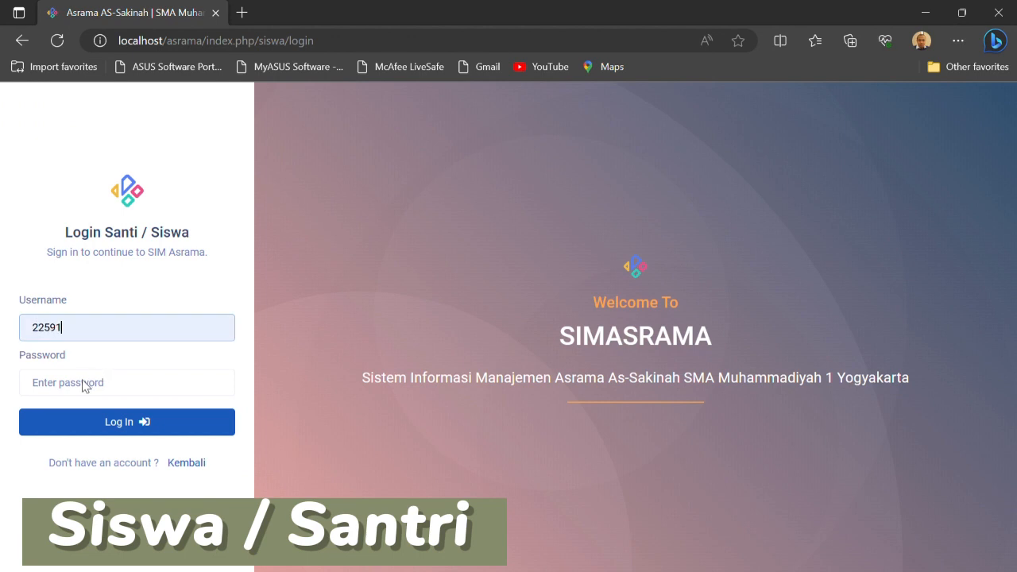
click(72, 386)
text(2)
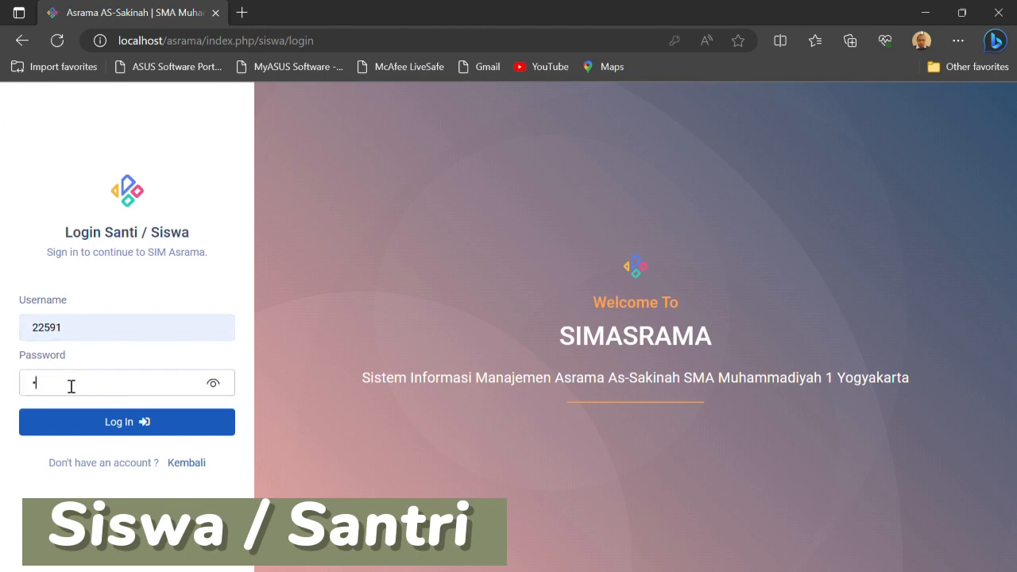
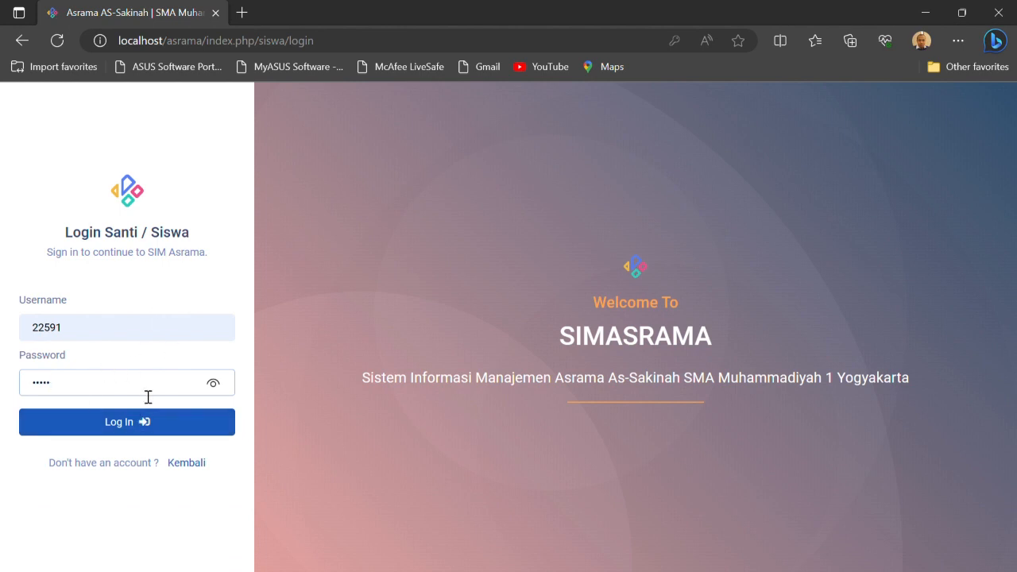
Log in as the student and start an Ijin Umum request with Jenis Ijin set to Masuk Asrama untuk kepentingan Sekolah
click(140, 423)
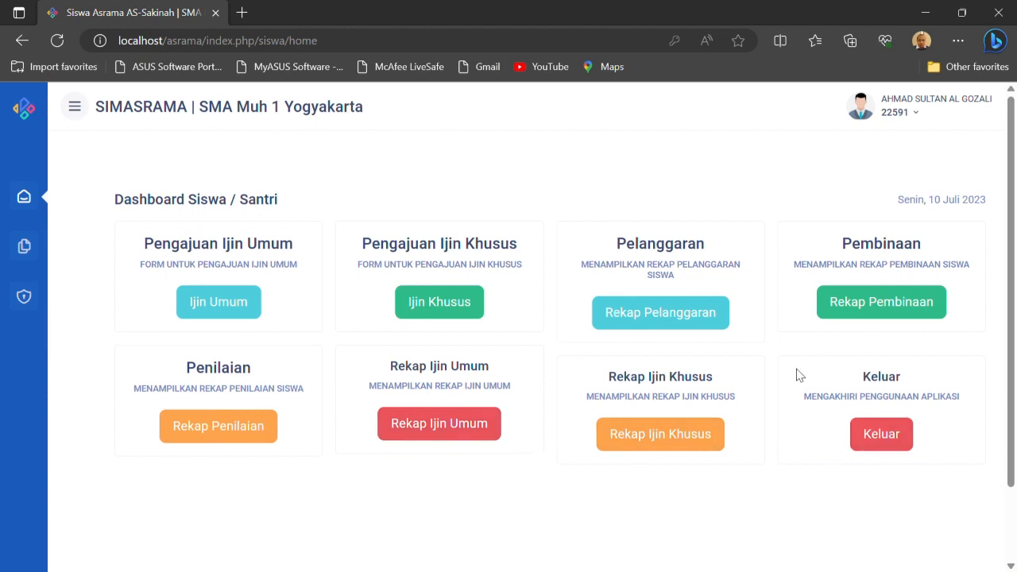
click(235, 312)
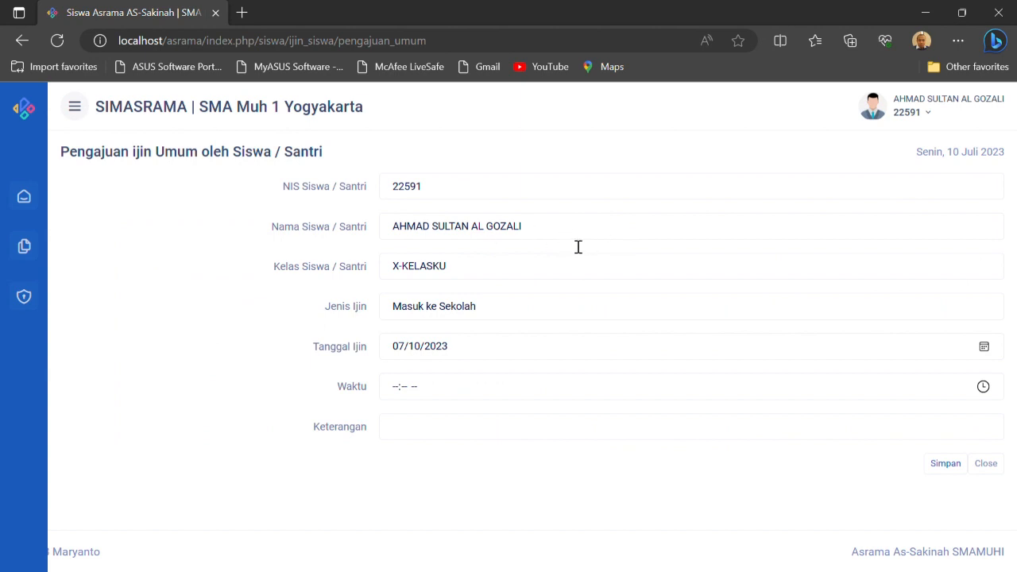
click(500, 315)
click(480, 369)
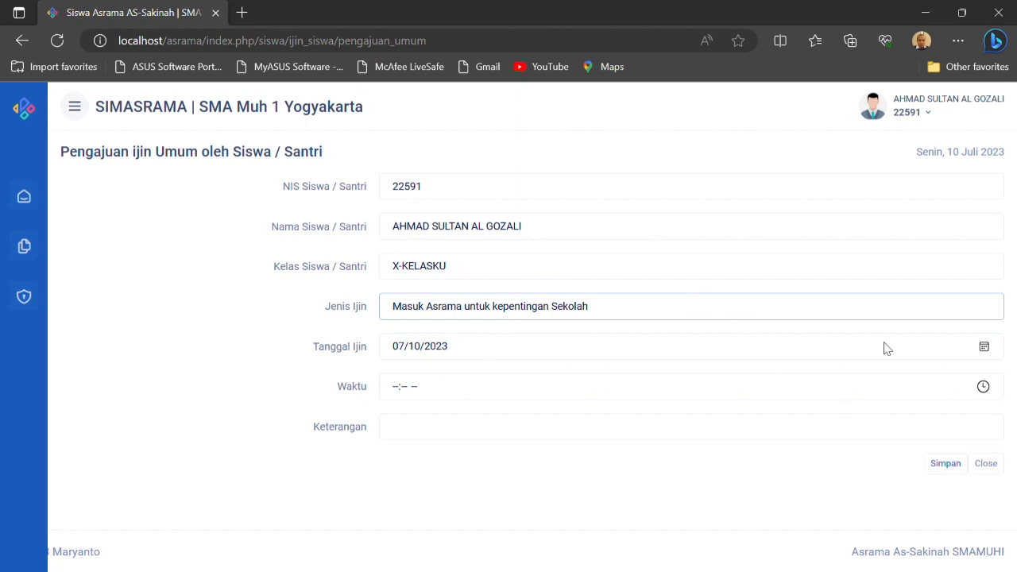
Set the request's Waktu to 10:26 AM, enter "Mengambil buku" as Keterangan, and save it
click(982, 387)
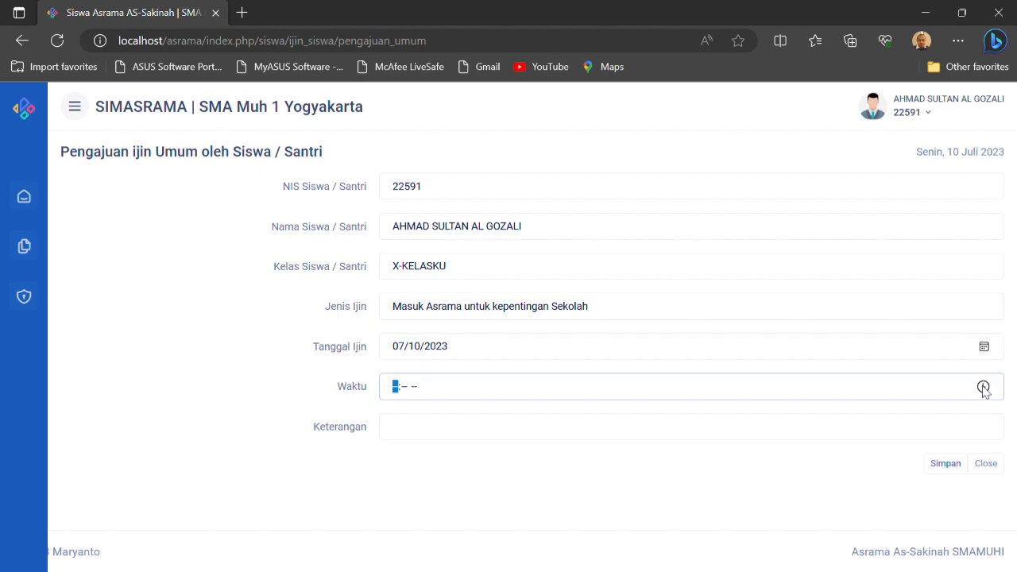
click(403, 271)
click(578, 422)
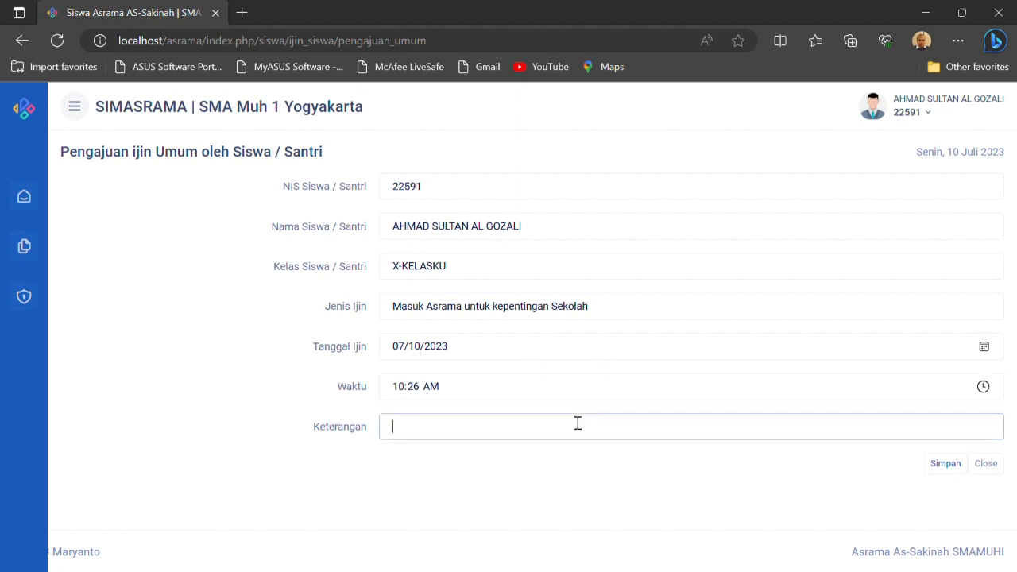
text(Mengambil buku)
click(953, 466)
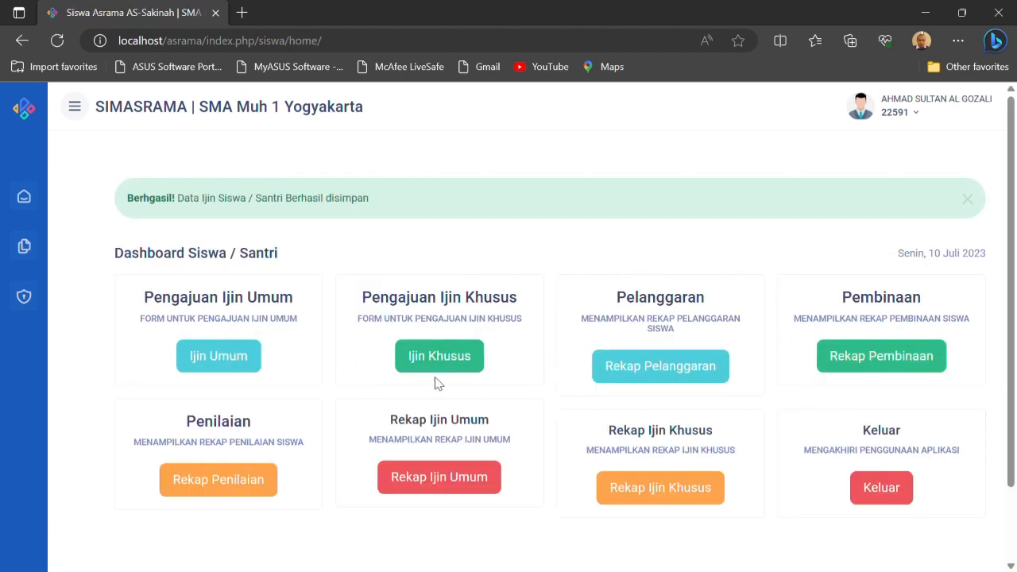
View the Rekap Ijin Umum list and return to the student dashboard
click(474, 479)
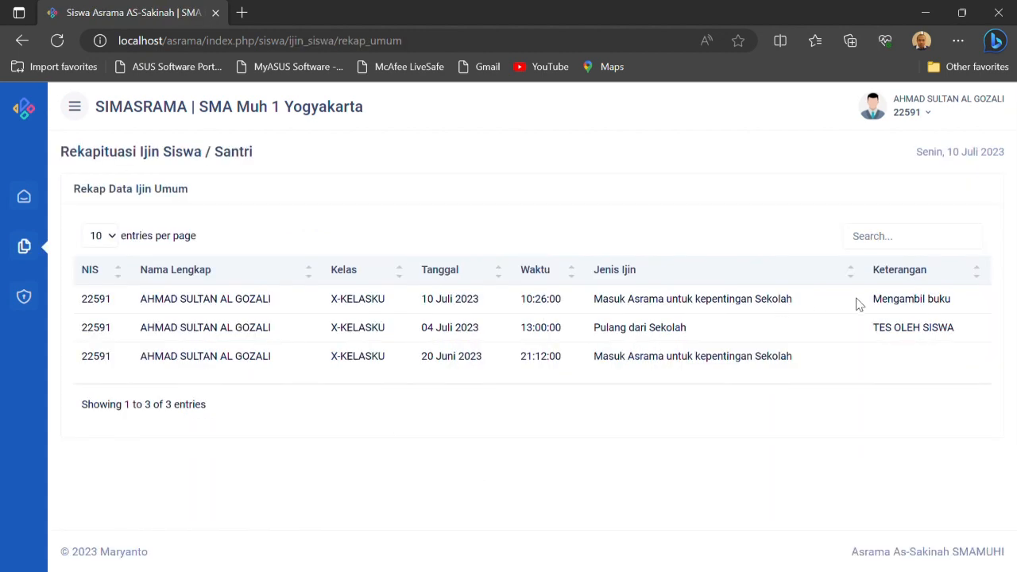
click(25, 199)
click(96, 194)
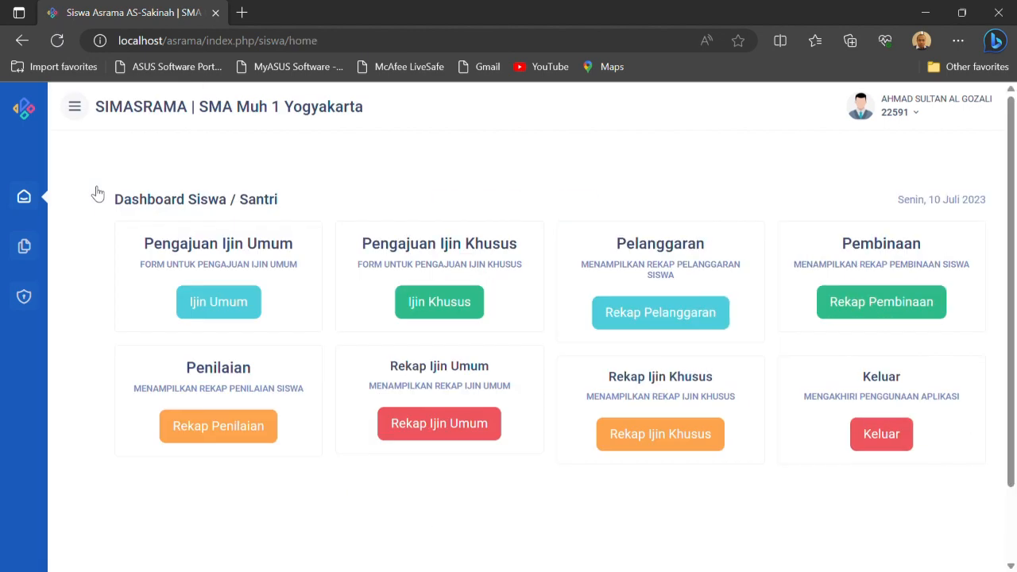
Save an Ijin Khusus request with Tanggal Ijin 07/14/2023, Waktu 04:27 PM and Keterangan "ada kepentingan keluarga"
click(459, 304)
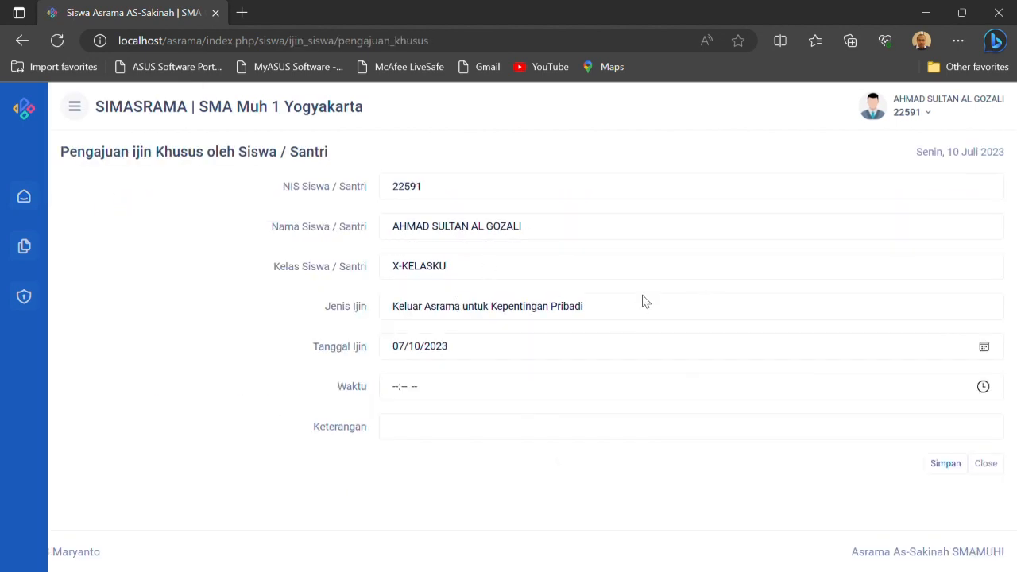
click(985, 354)
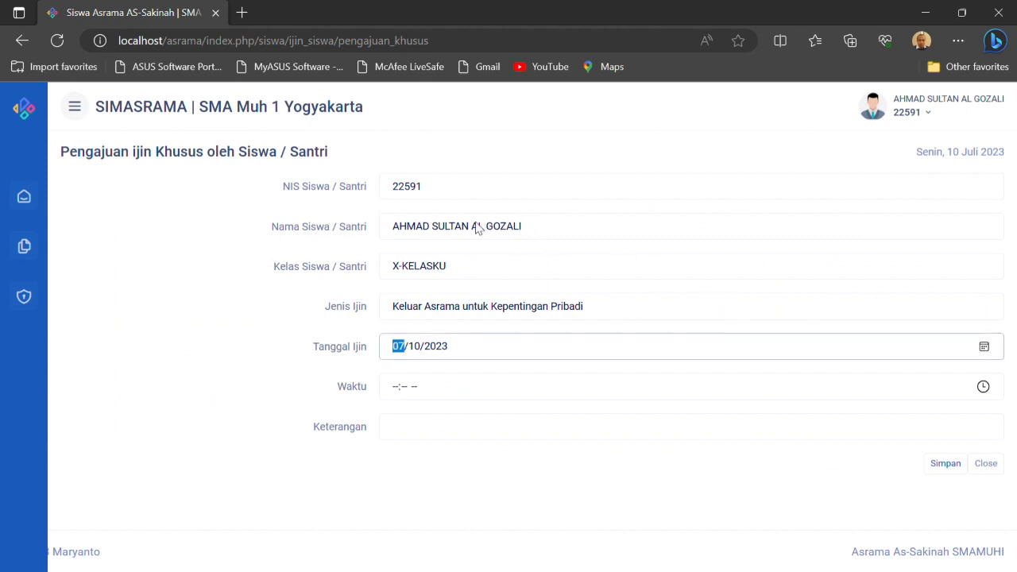
click(516, 230)
click(980, 387)
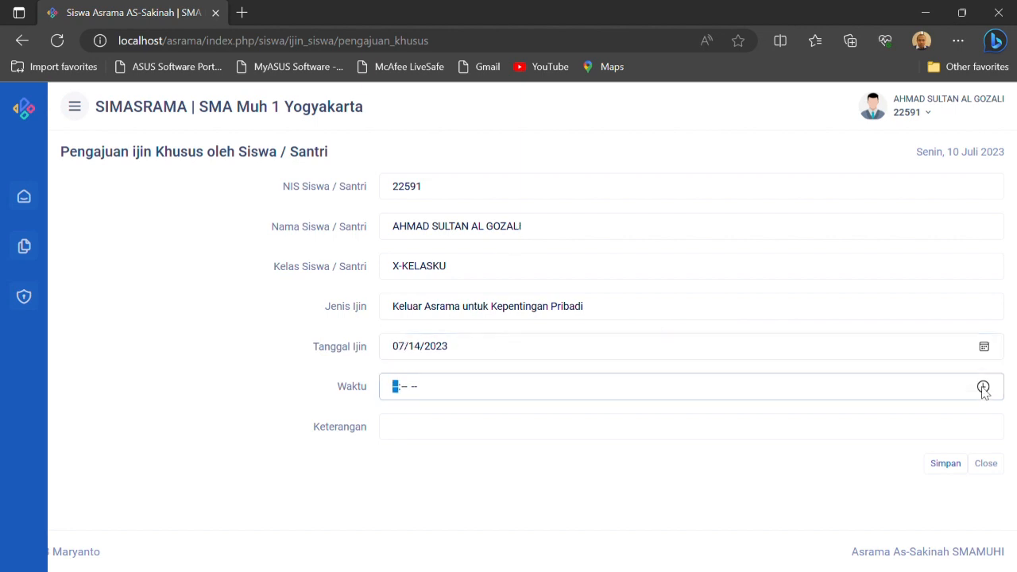
click(402, 182)
click(562, 442)
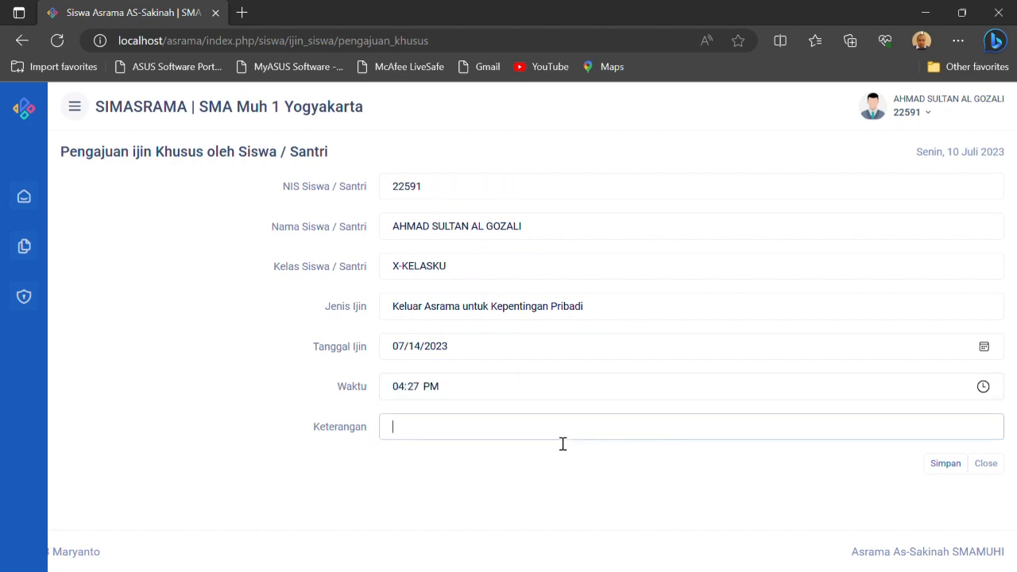
text(Ada kep)
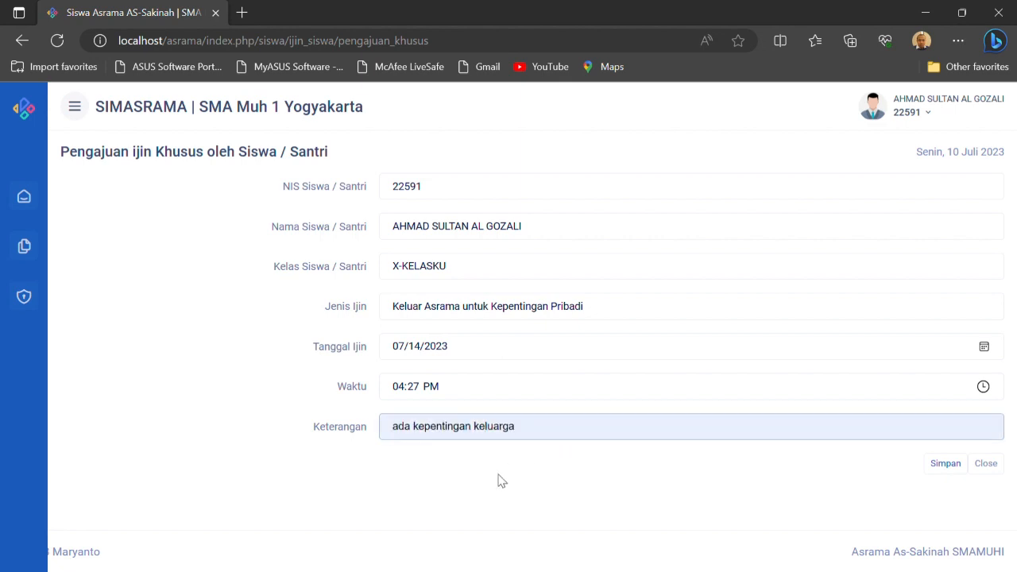
click(478, 488)
click(944, 464)
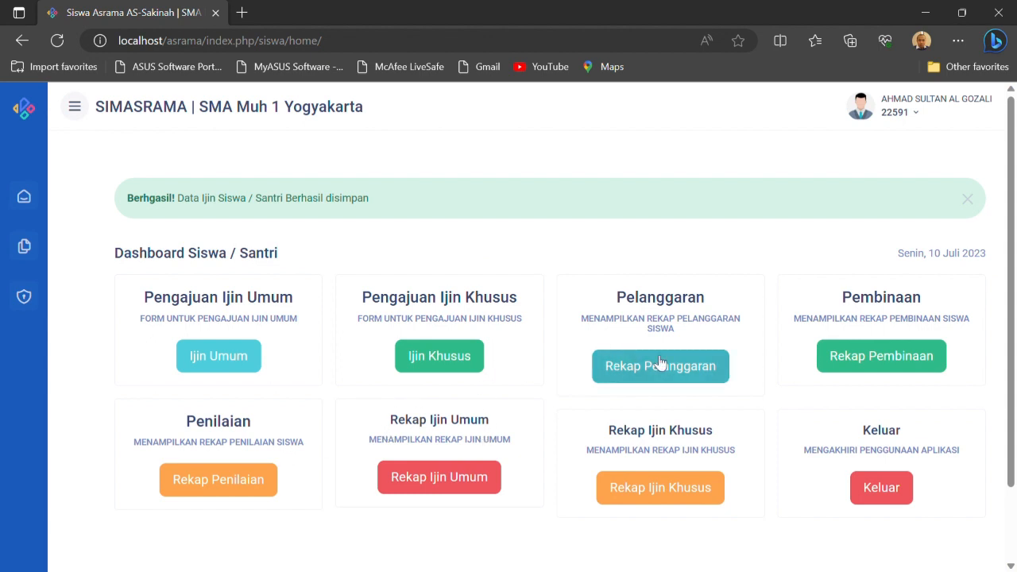
Open Rekap Ijin Khusus, view the QR code of the 14 Juli 2023 permit, and close it
click(654, 489)
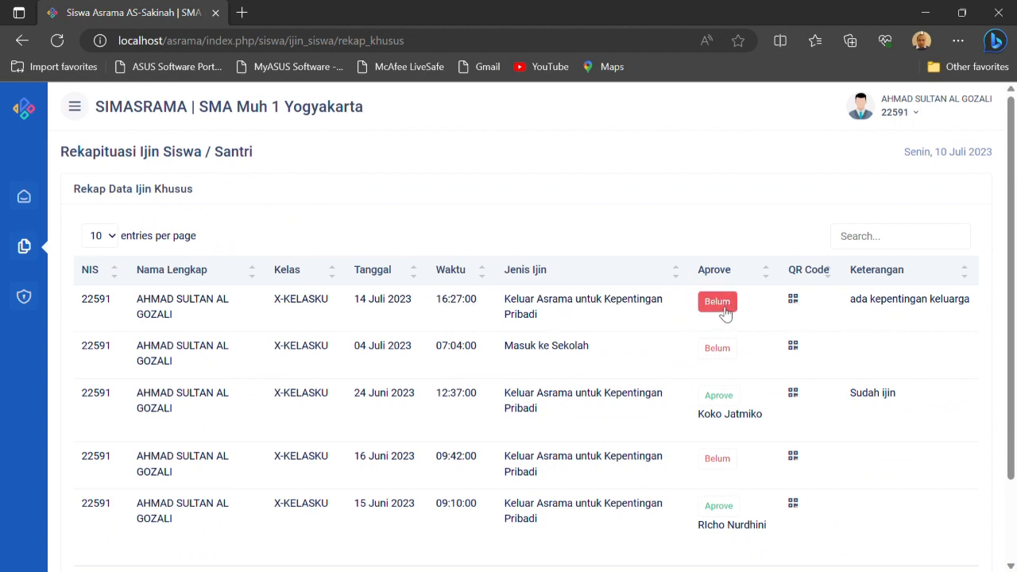
click(794, 301)
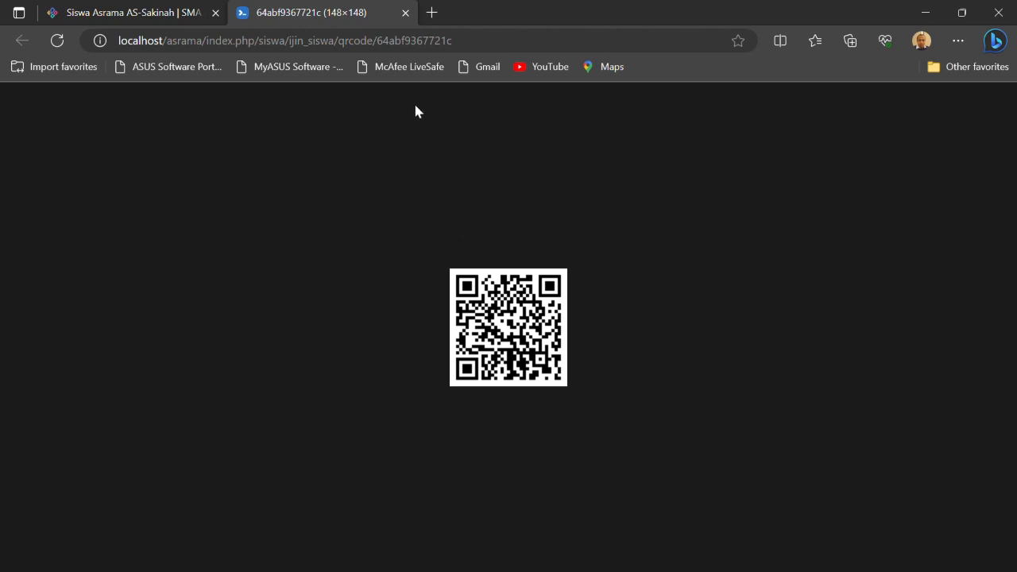
click(405, 13)
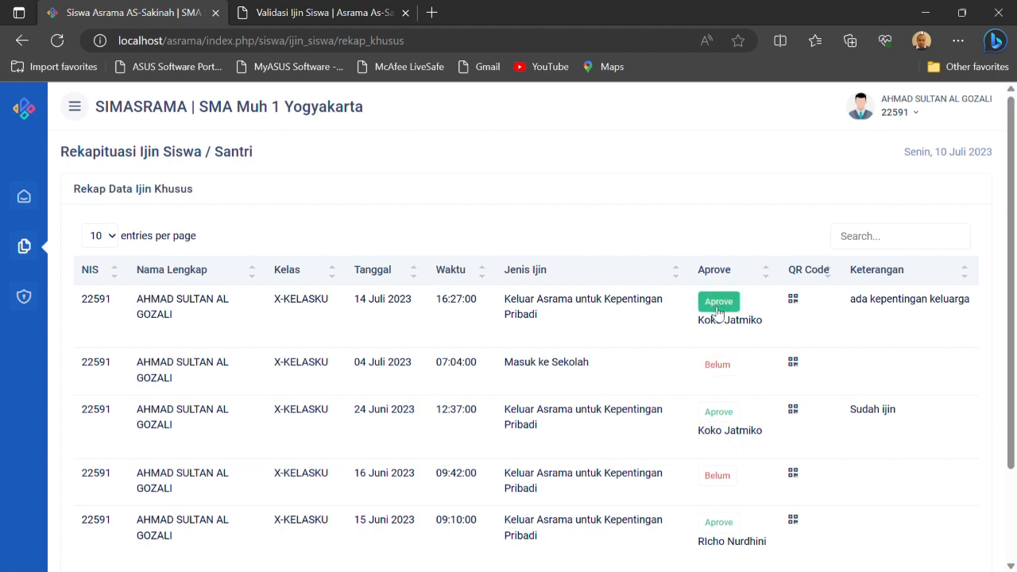
Reopen the QR code of the 14 Juli 2023 permit and review the Validasi Ijin Siswa page for the 24 Juni 2023 permit
click(793, 299)
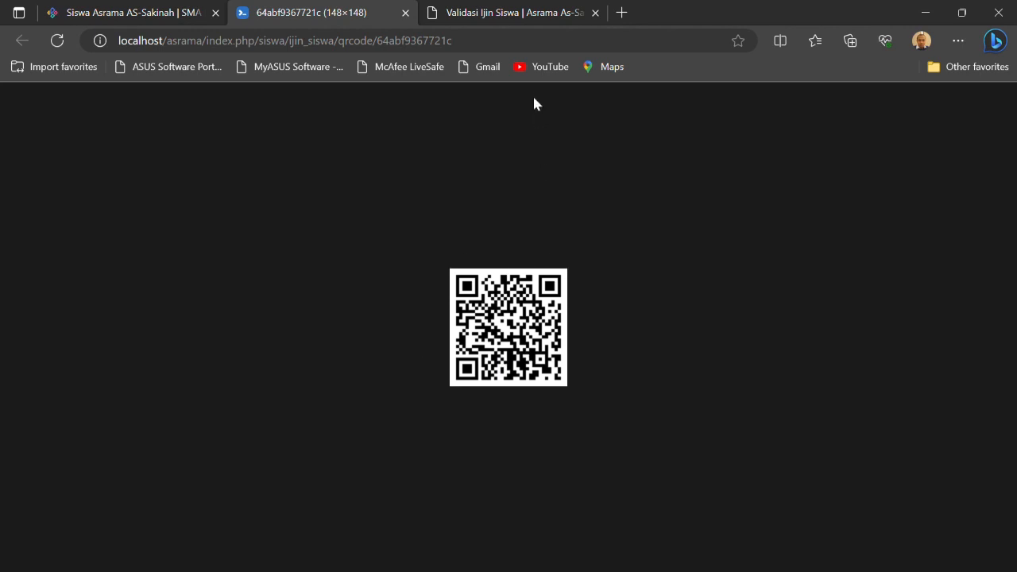
click(515, 16)
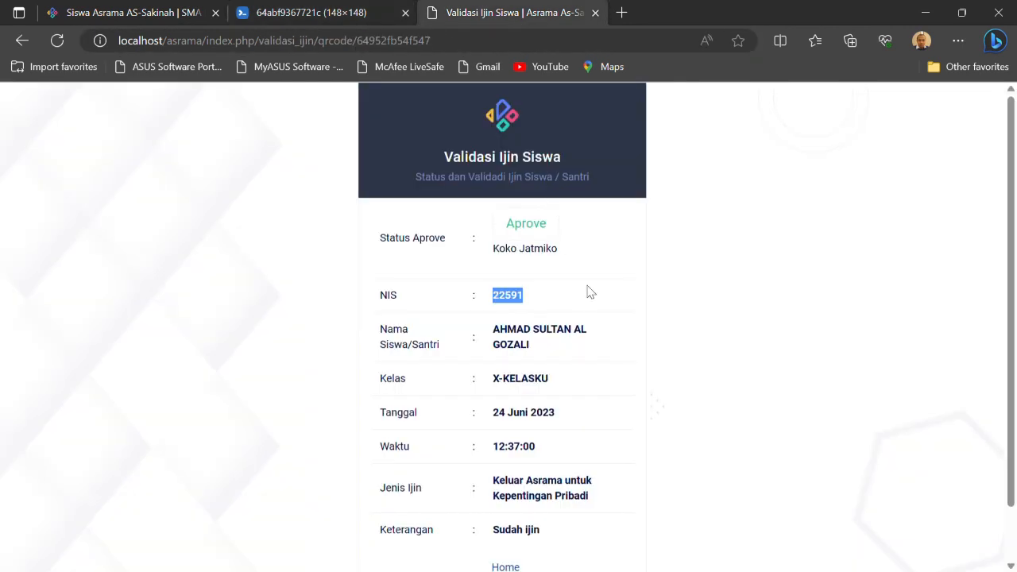
click(602, 320)
scroll(524, 374, down, 1)
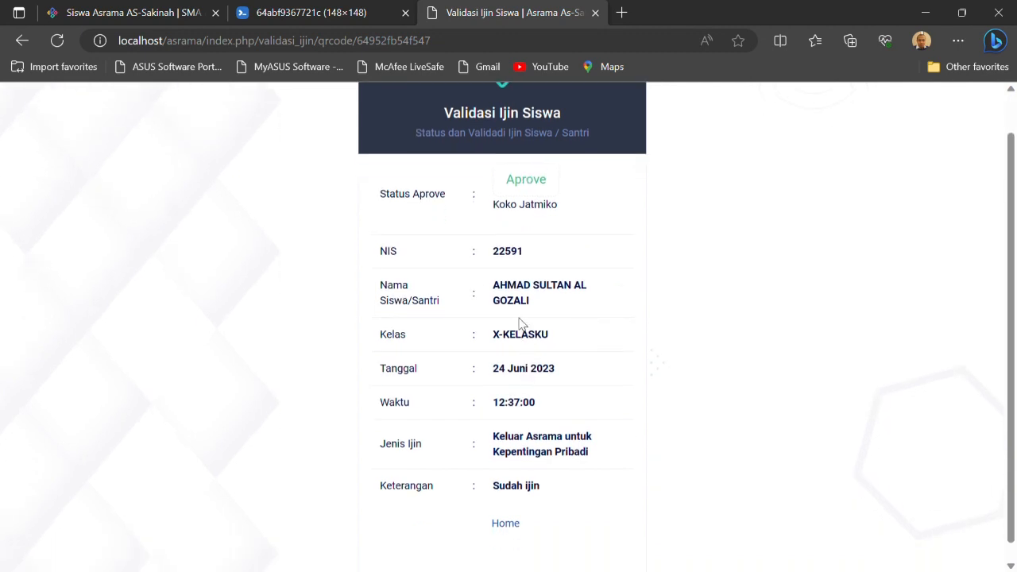
scroll(538, 383, down, 1)
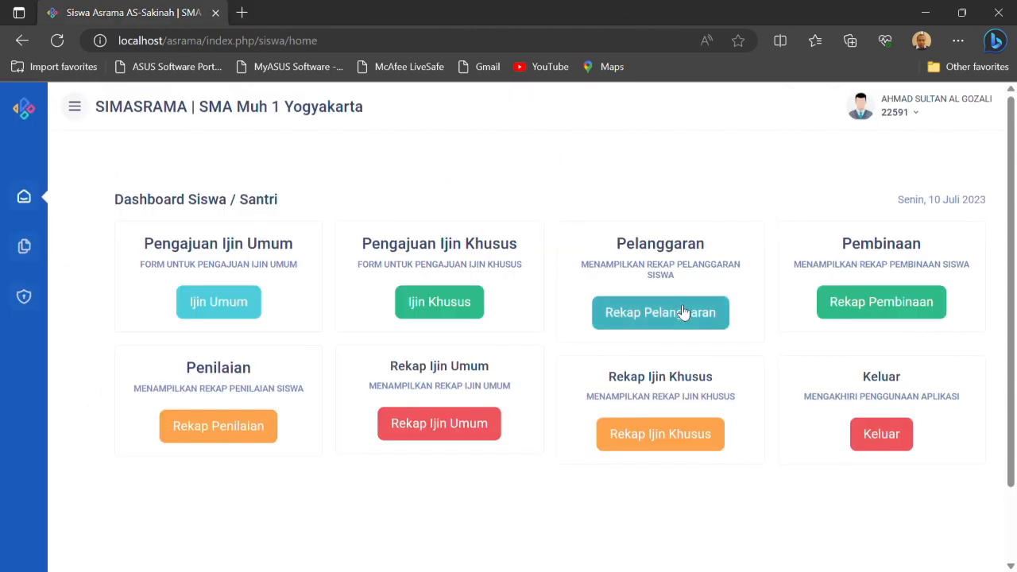
View the Rekap Pelanggaran list and go back to the student dashboard
click(684, 309)
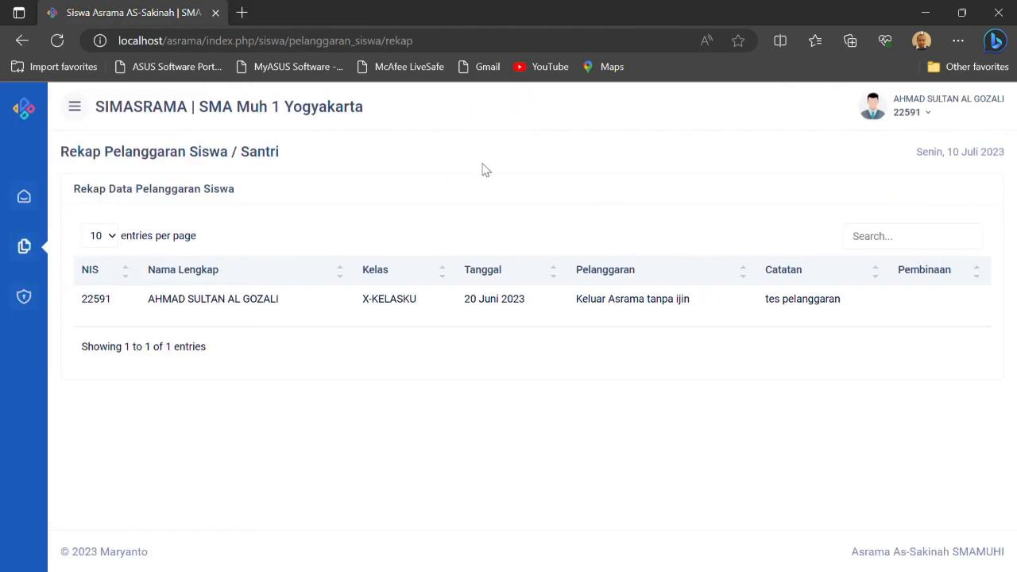
click(24, 196)
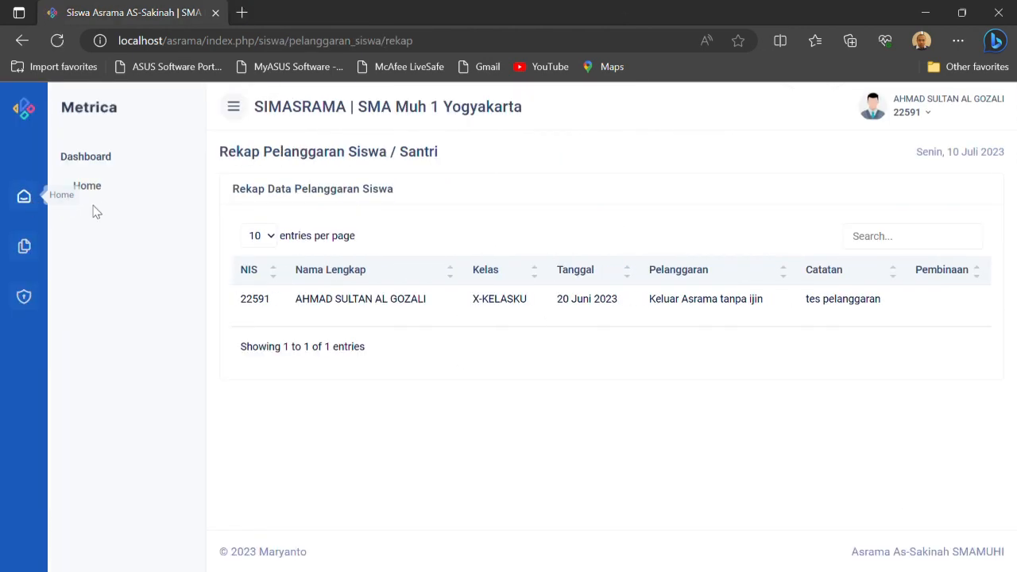
click(96, 183)
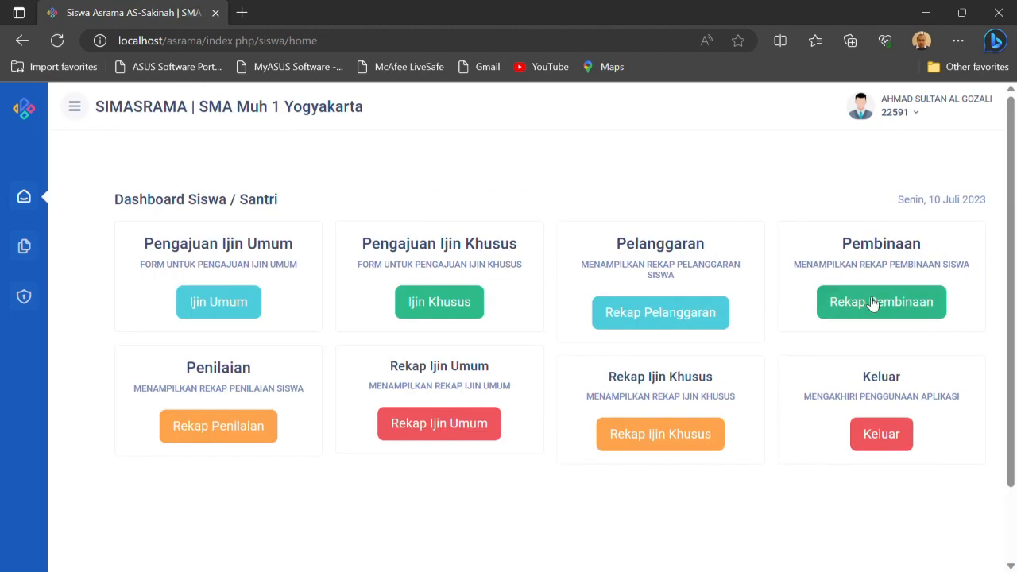
Try to open Rekap Pembinaan, go back, view the Rekap Penilaian list and return to the student dashboard
click(873, 299)
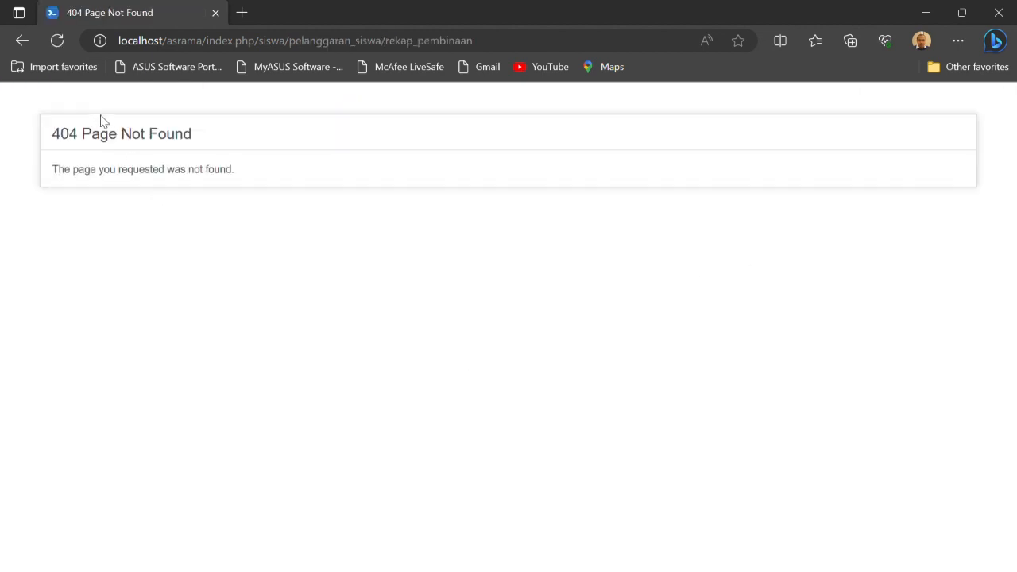
click(22, 40)
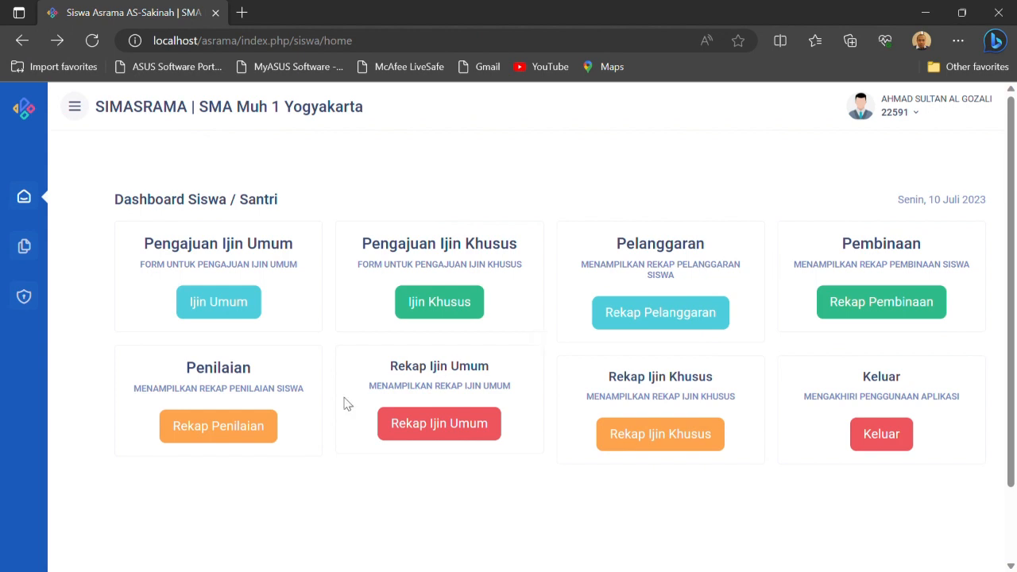
click(228, 439)
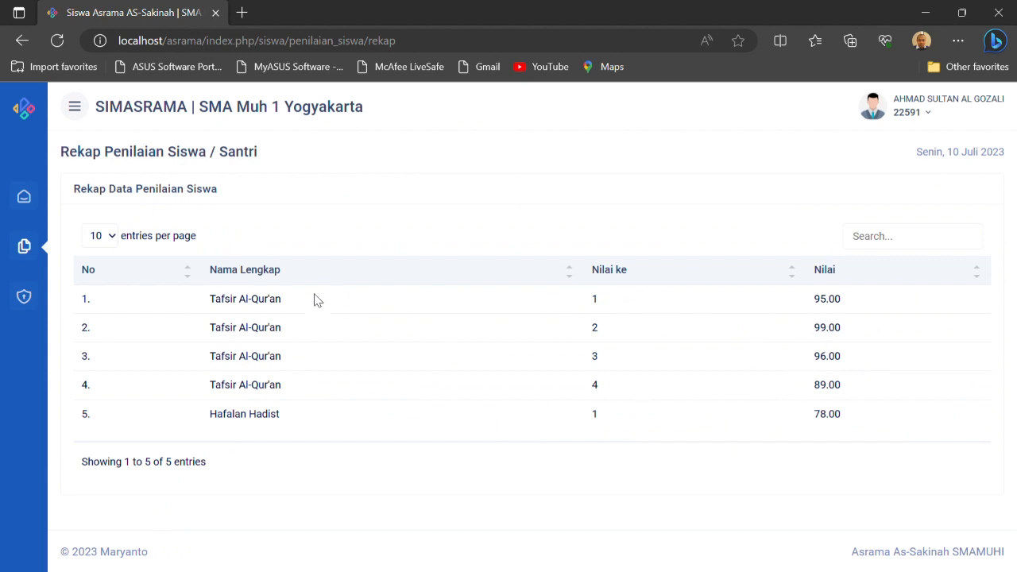
click(24, 196)
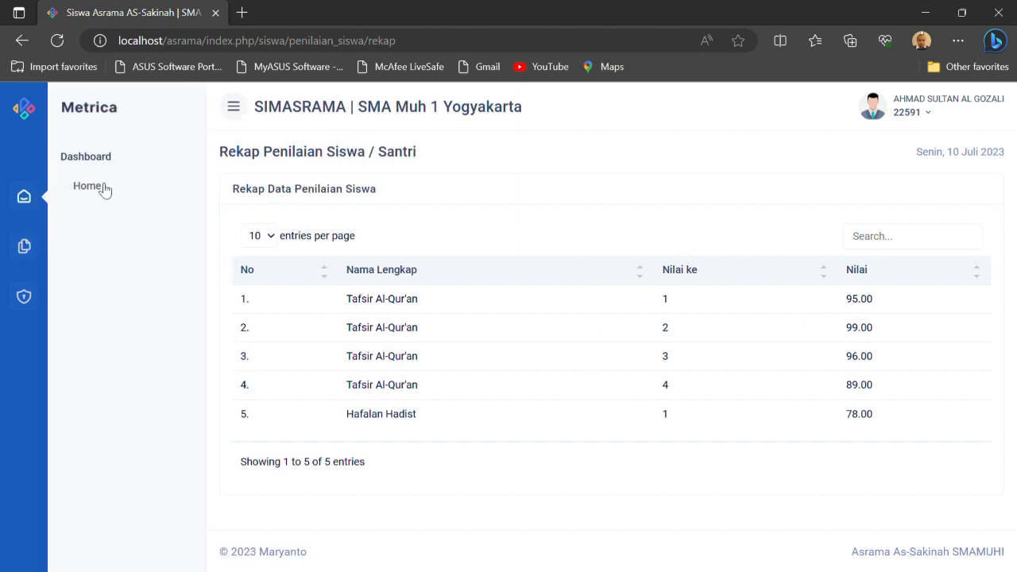
click(102, 187)
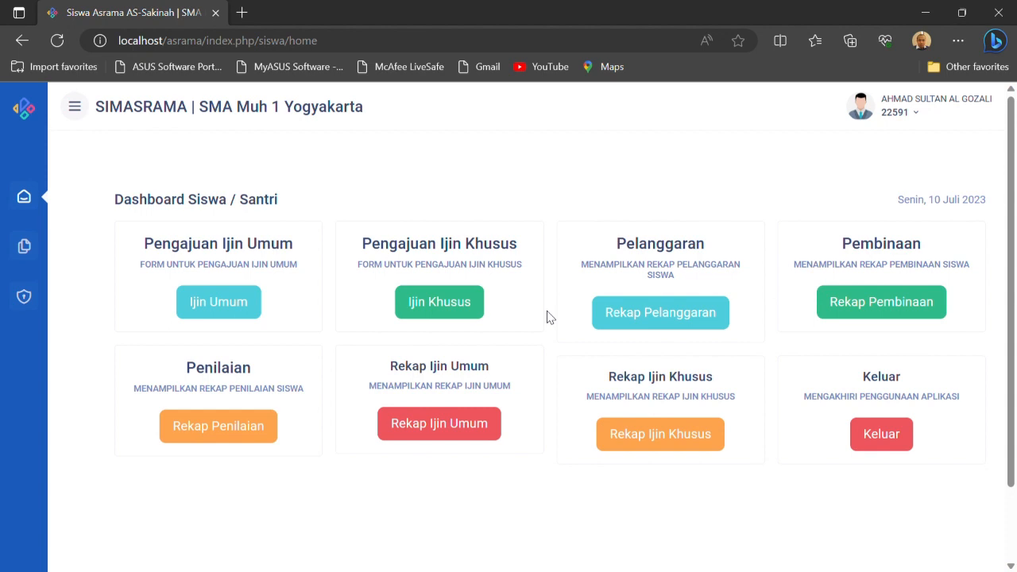
Look over the available Laporan recap reports and return to the dashboard's Home page
click(24, 246)
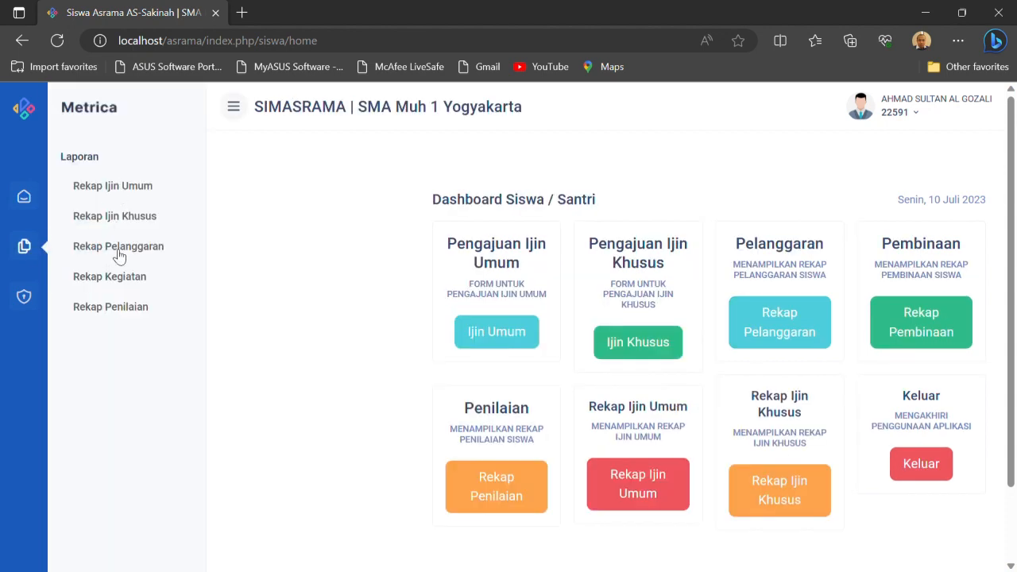
click(27, 204)
click(81, 189)
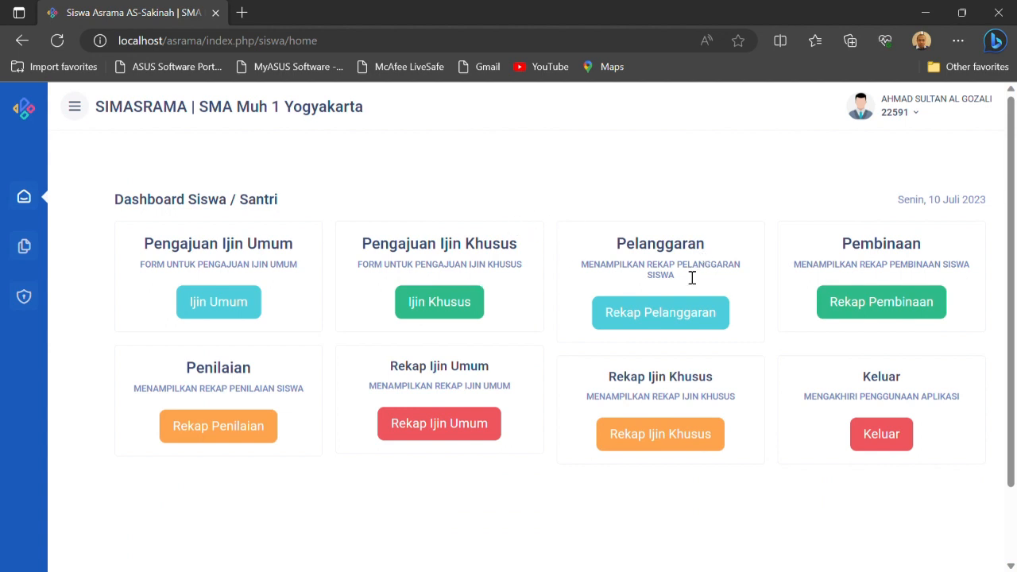
Log out of the student account and return to the role selection page
click(891, 449)
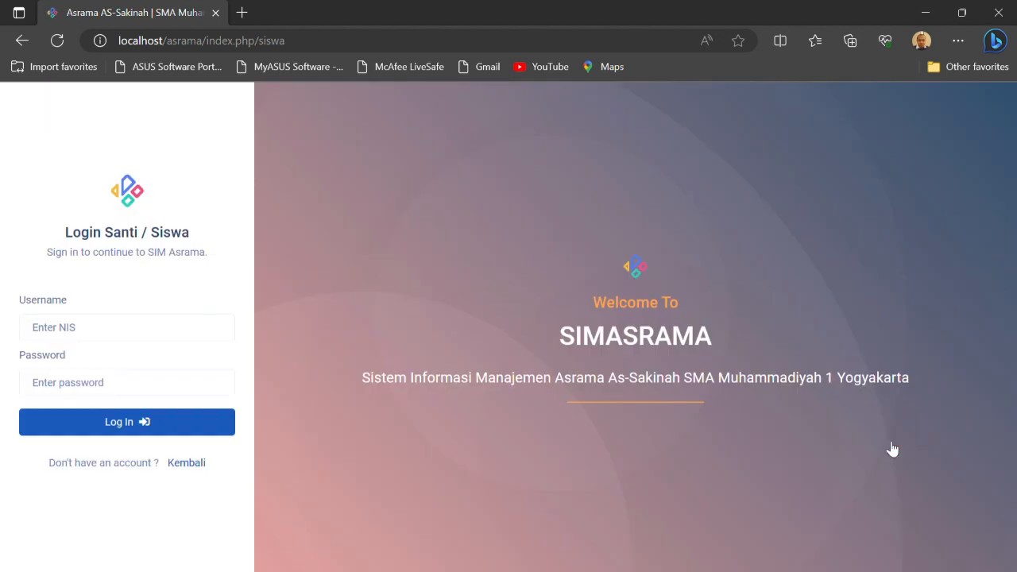
click(189, 464)
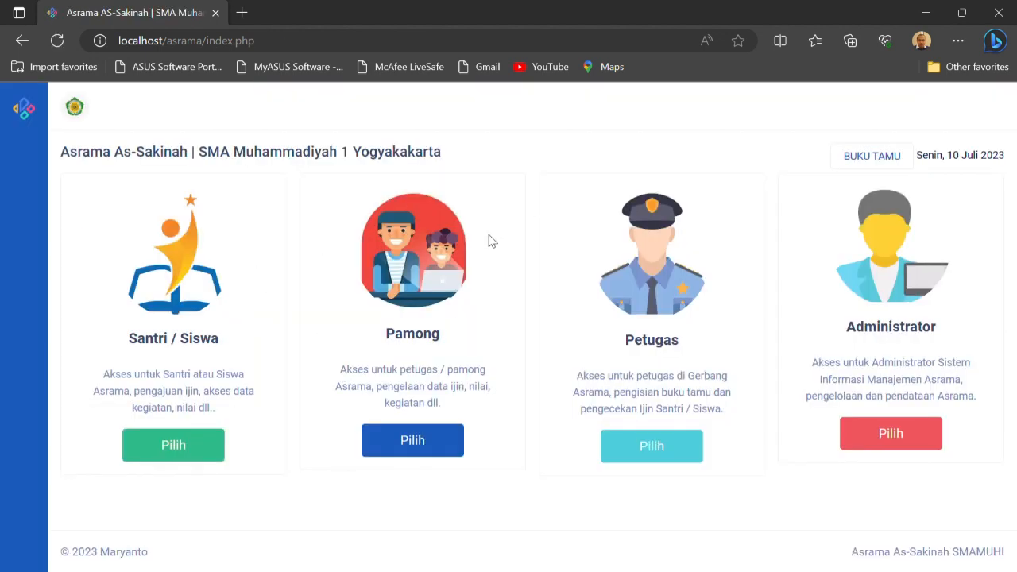